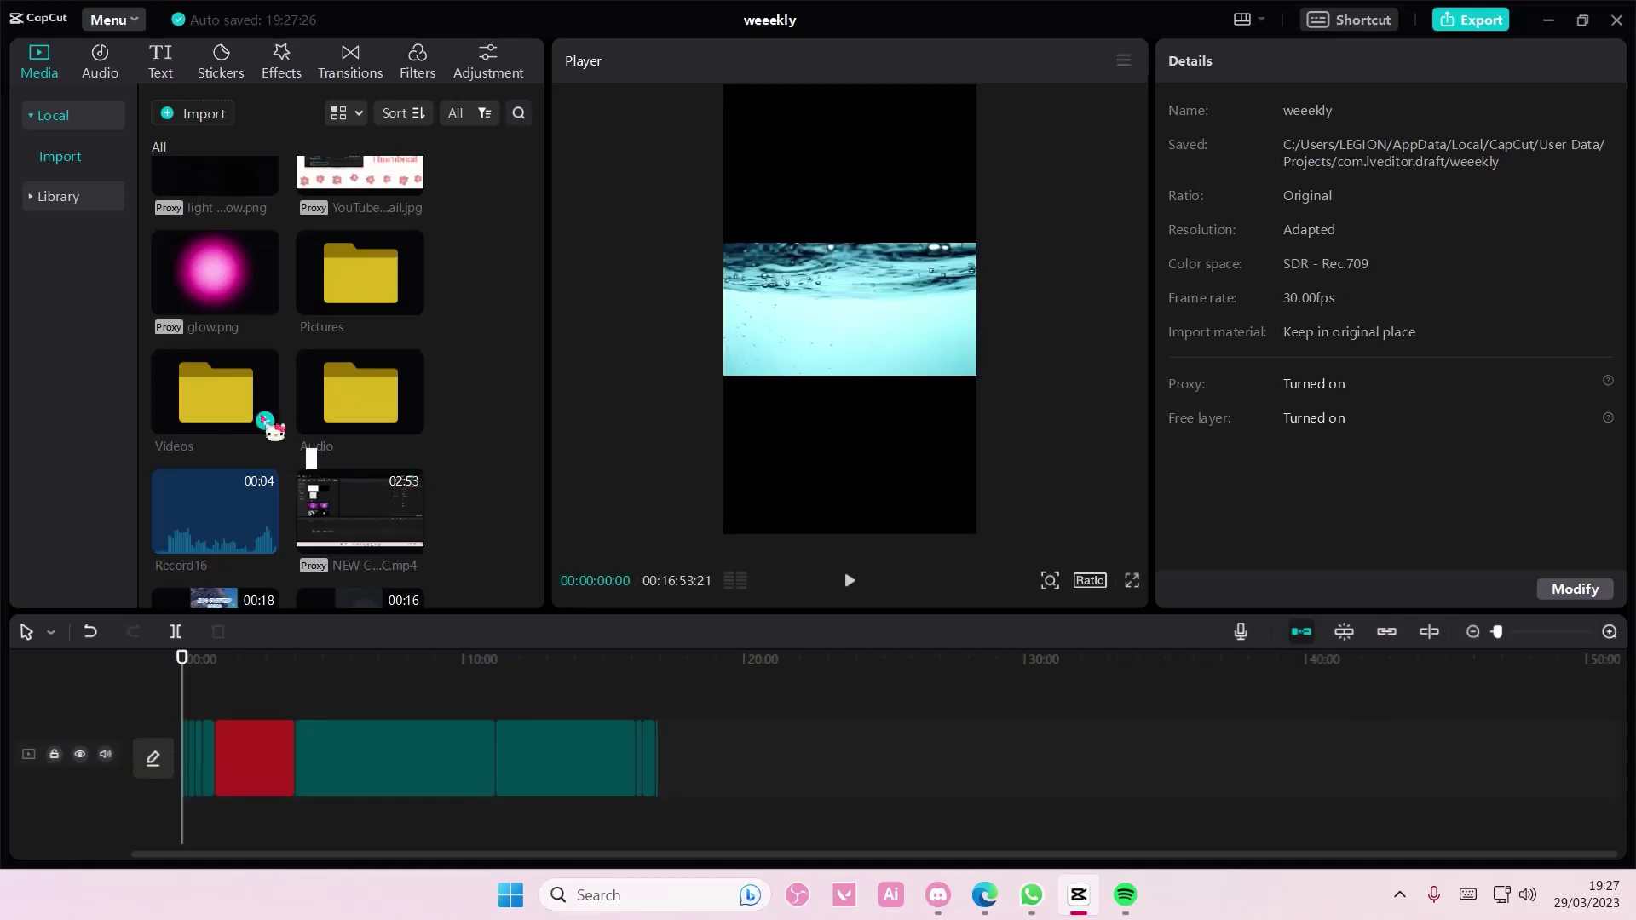
- Delete the existing timeline clips and add ave moves.mp4 from the Videos folder
left_click_drag(342, 701, 679, 822)
key("Delete")
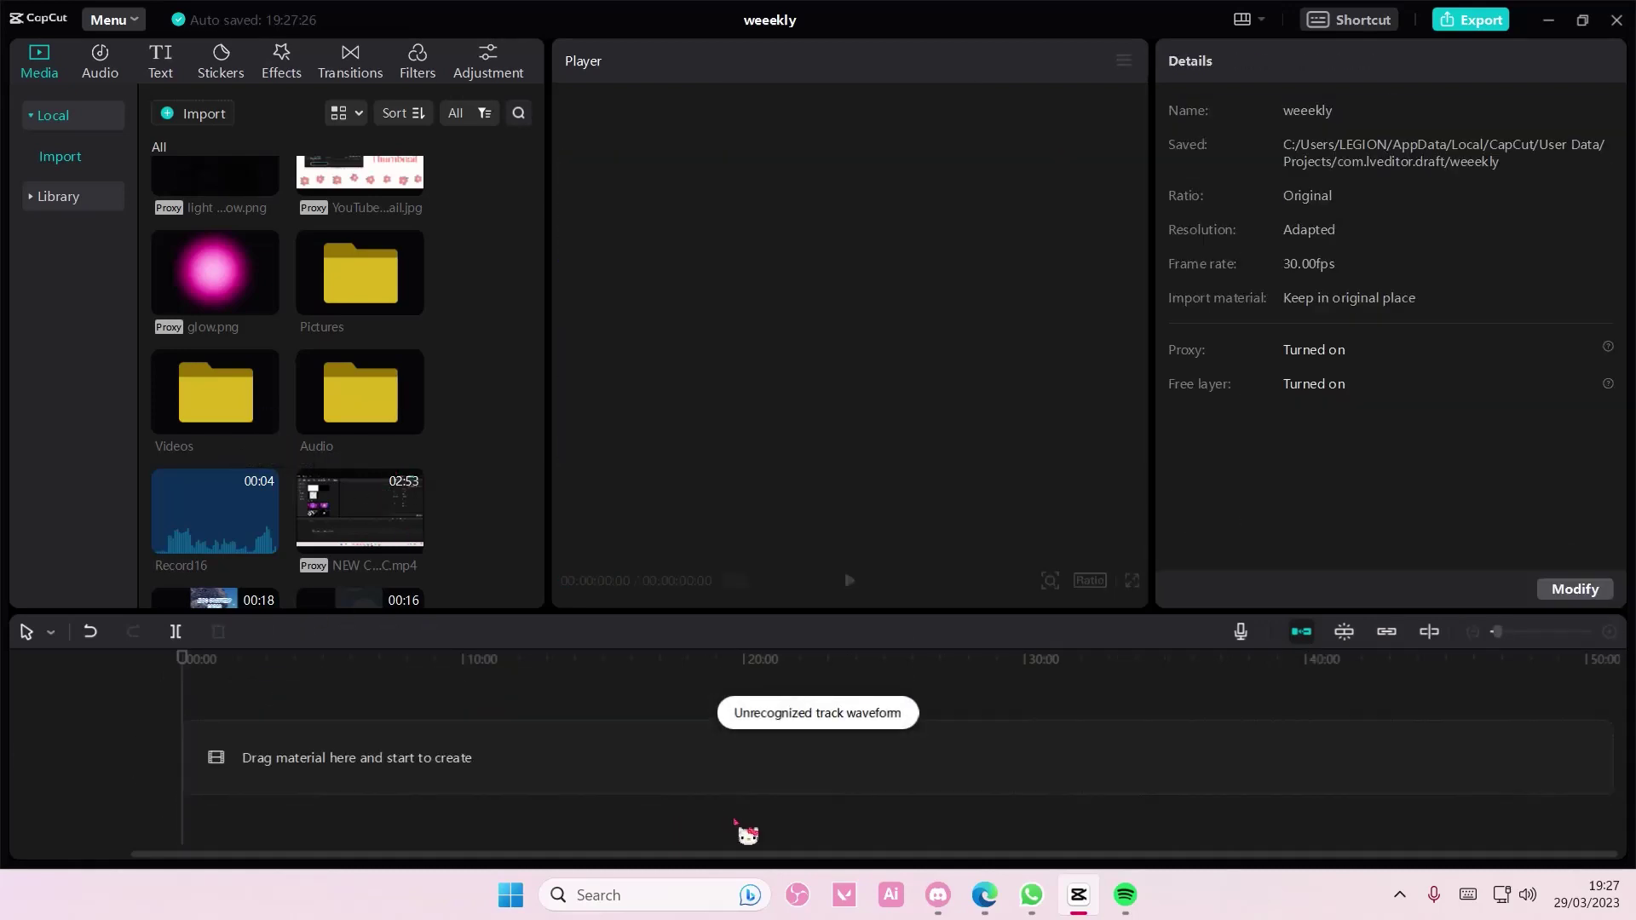
double_click(166, 399)
scroll(251, 478, "up", 1)
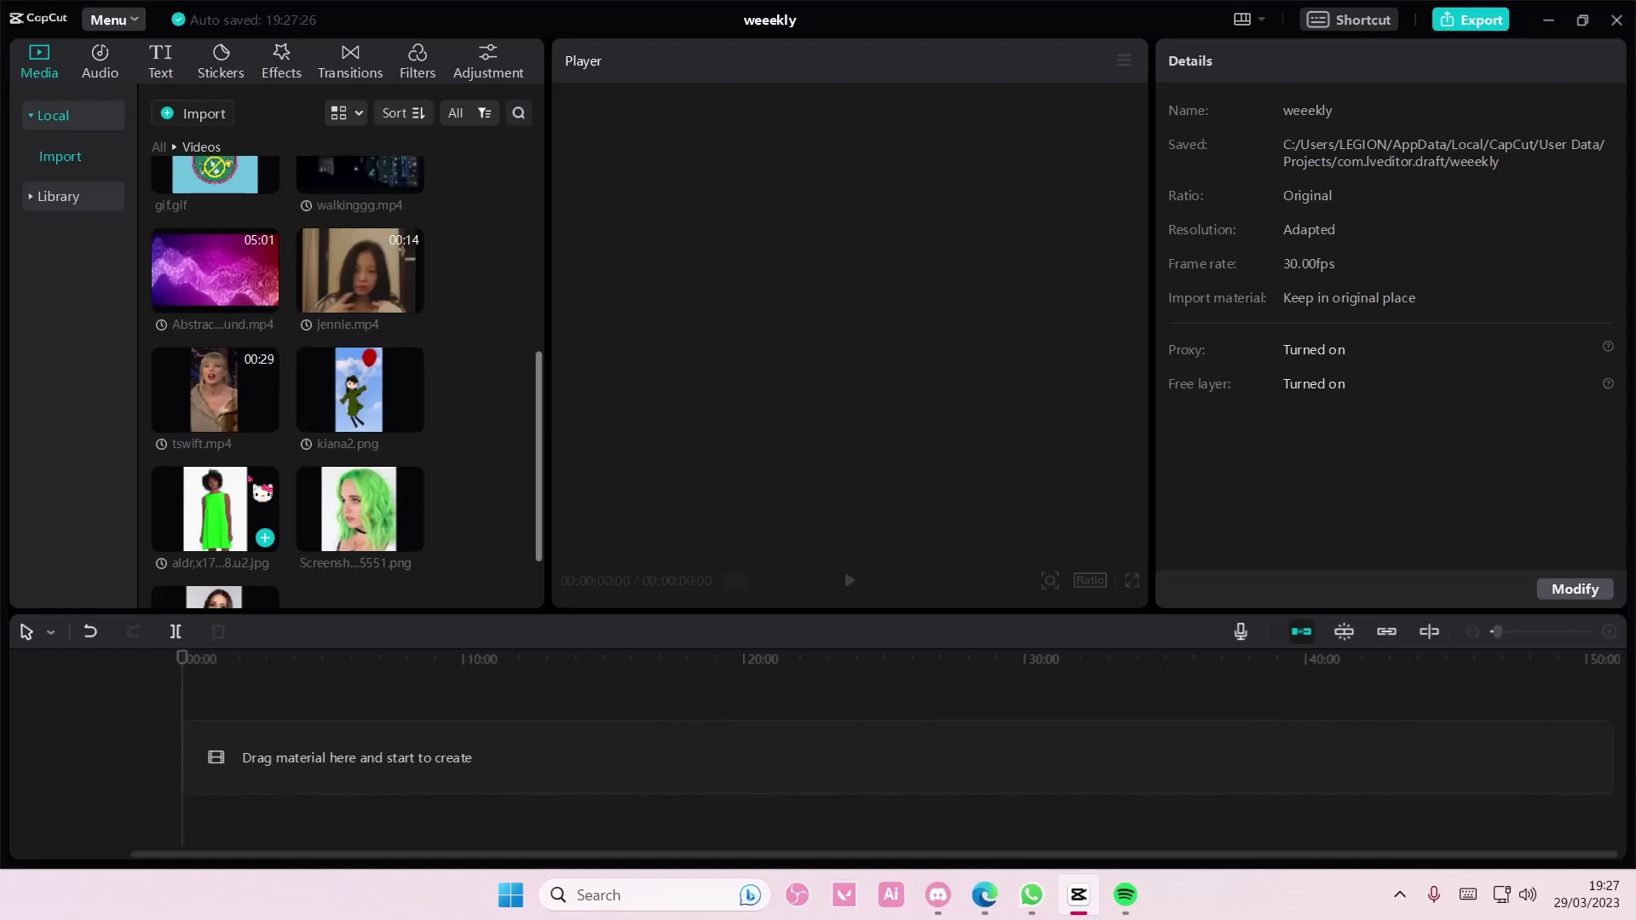
scroll(280, 446, "up", 1)
scroll(288, 454, "up", 2)
scroll(288, 453, "up", 1)
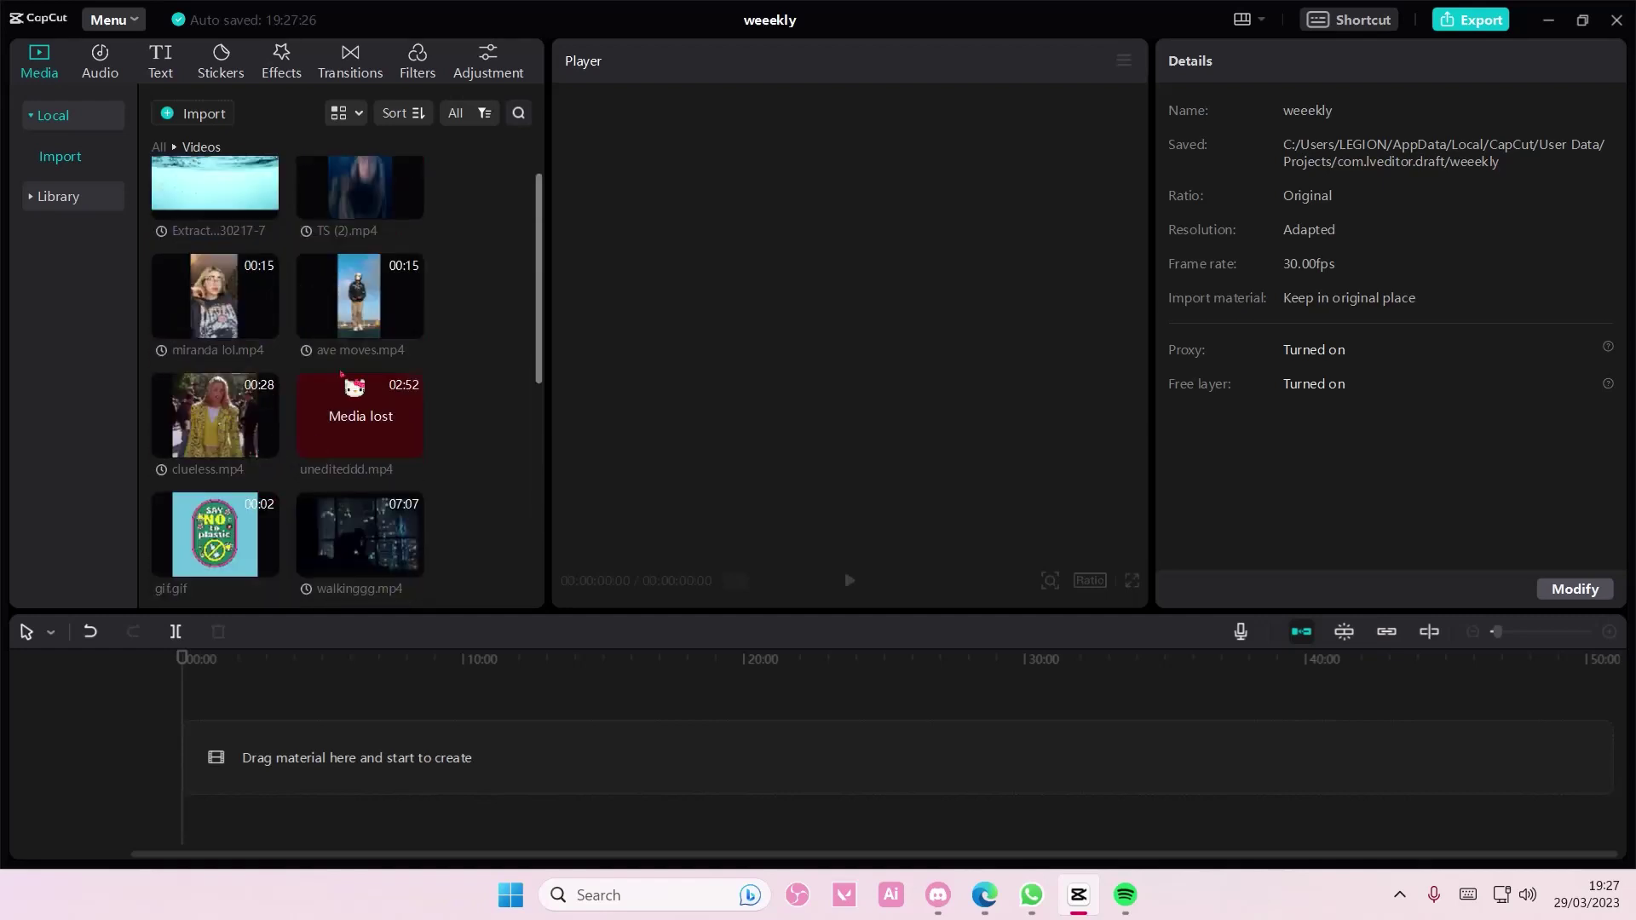
left_click(409, 324)
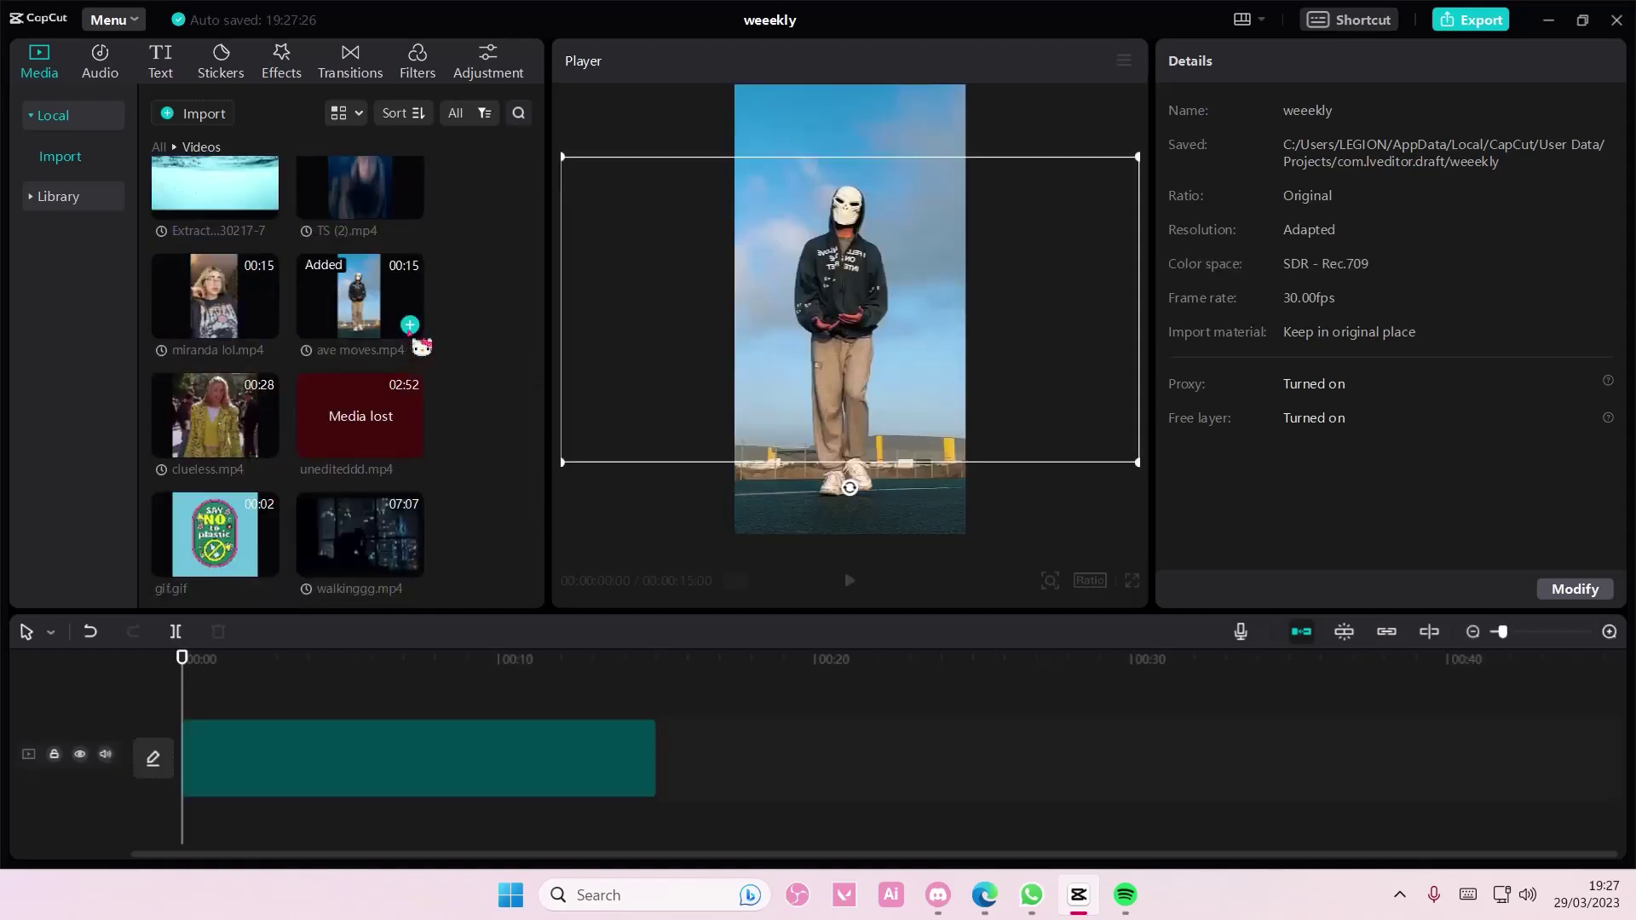
- Mute the video track and add the Cutout Poster body effect from Effects
left_click(105, 754)
left_click(291, 70)
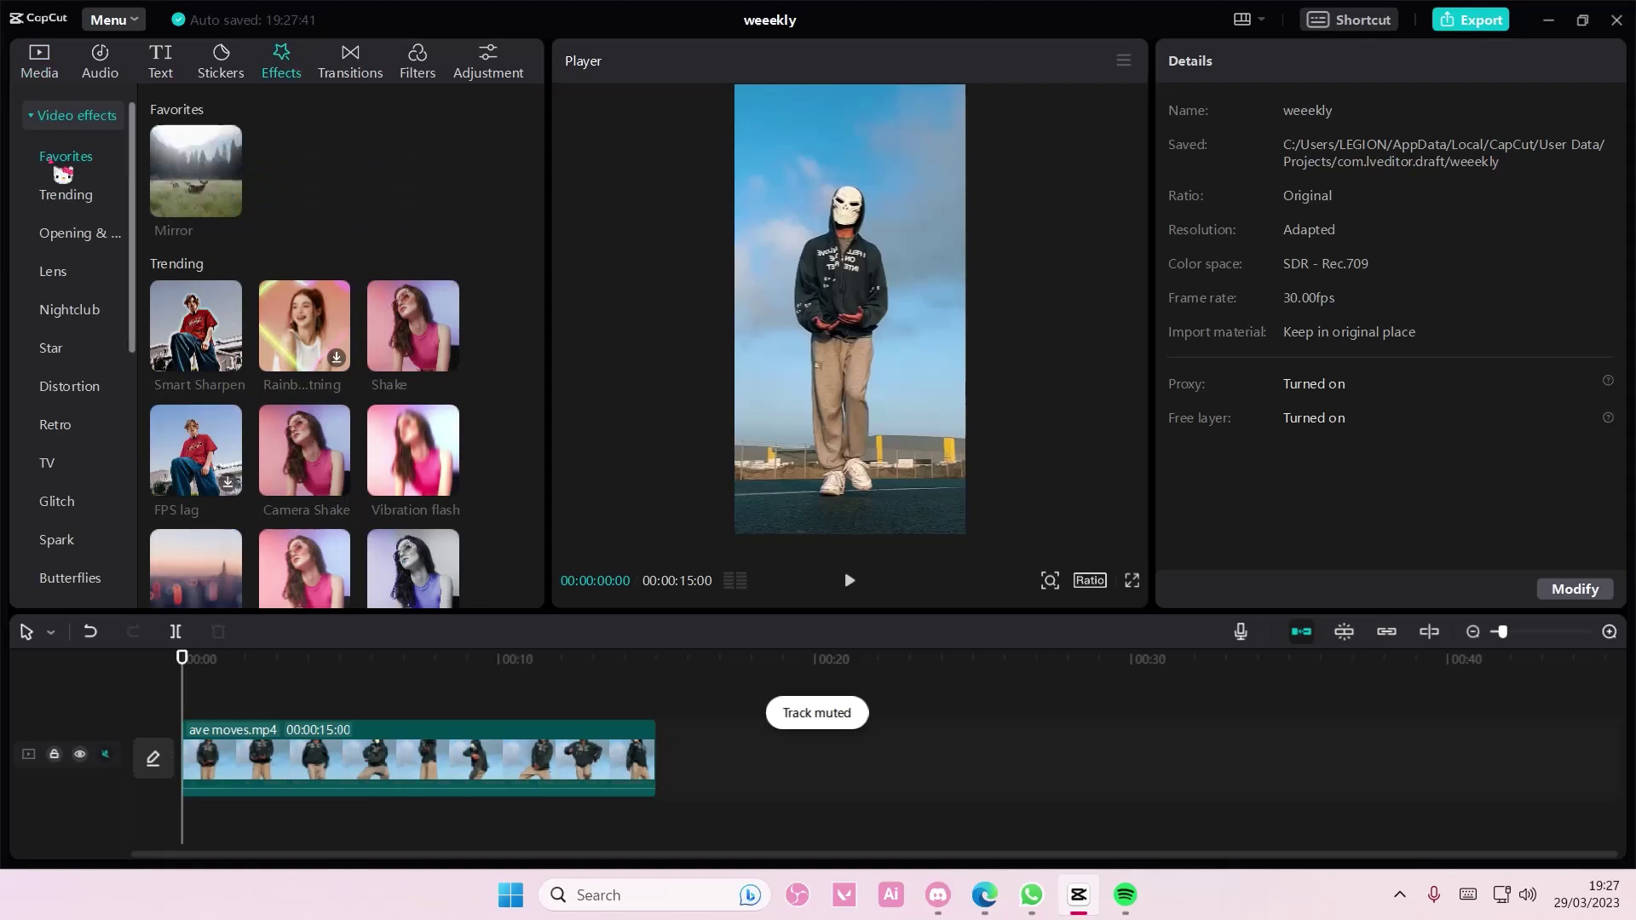
left_click(56, 124)
left_click(66, 159)
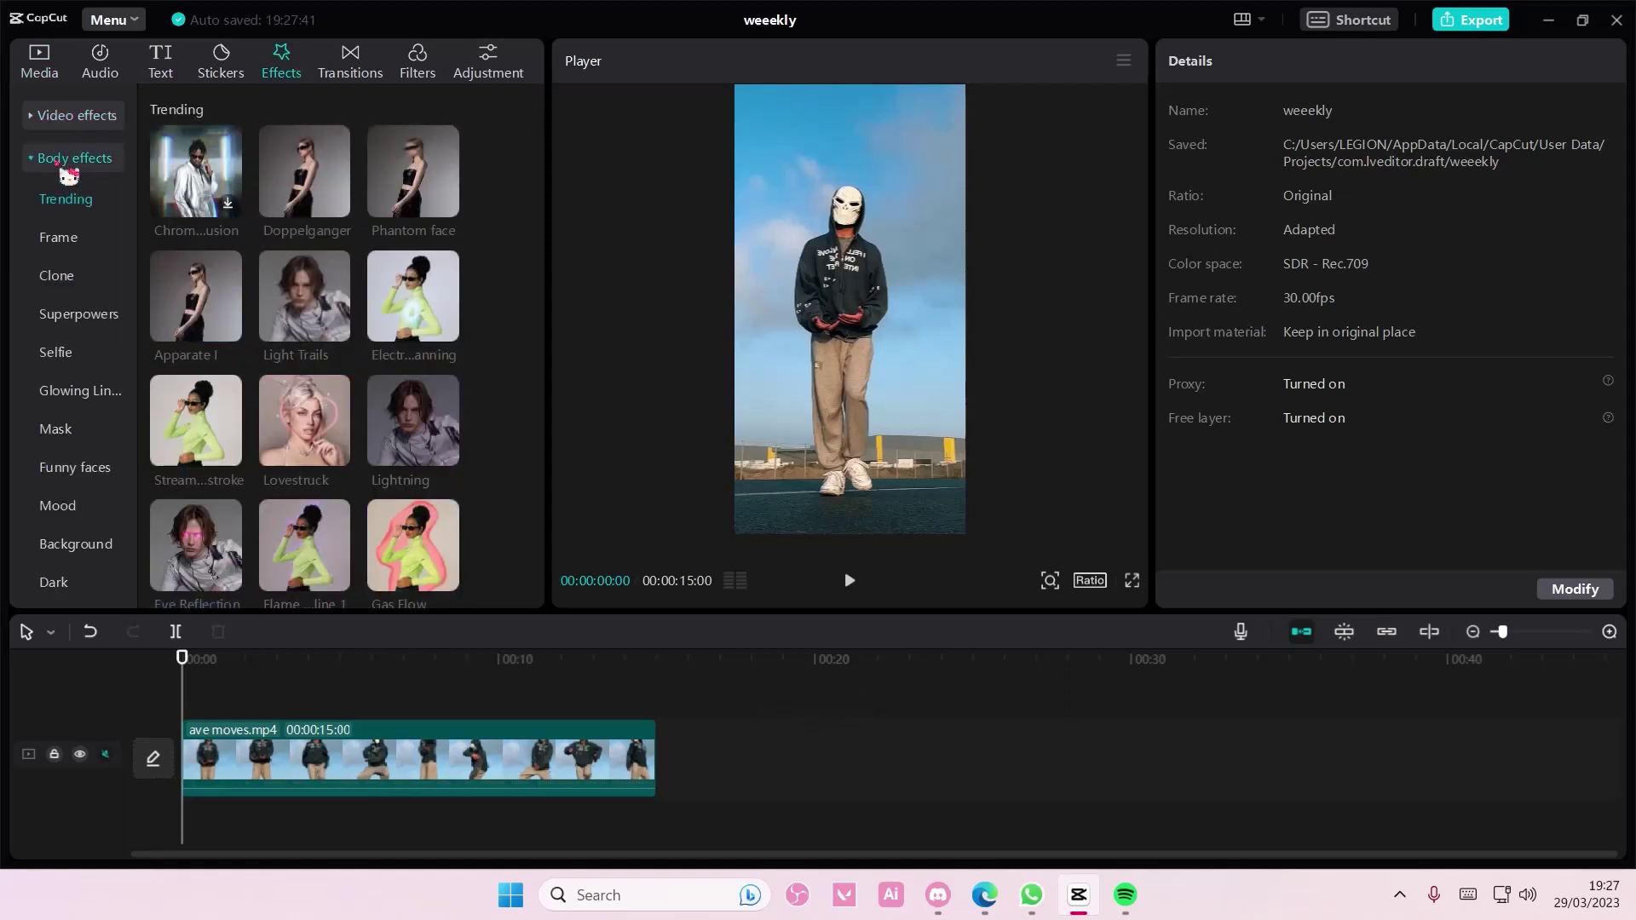
scroll(365, 435, "down", 2)
scroll(383, 442, "down", 1)
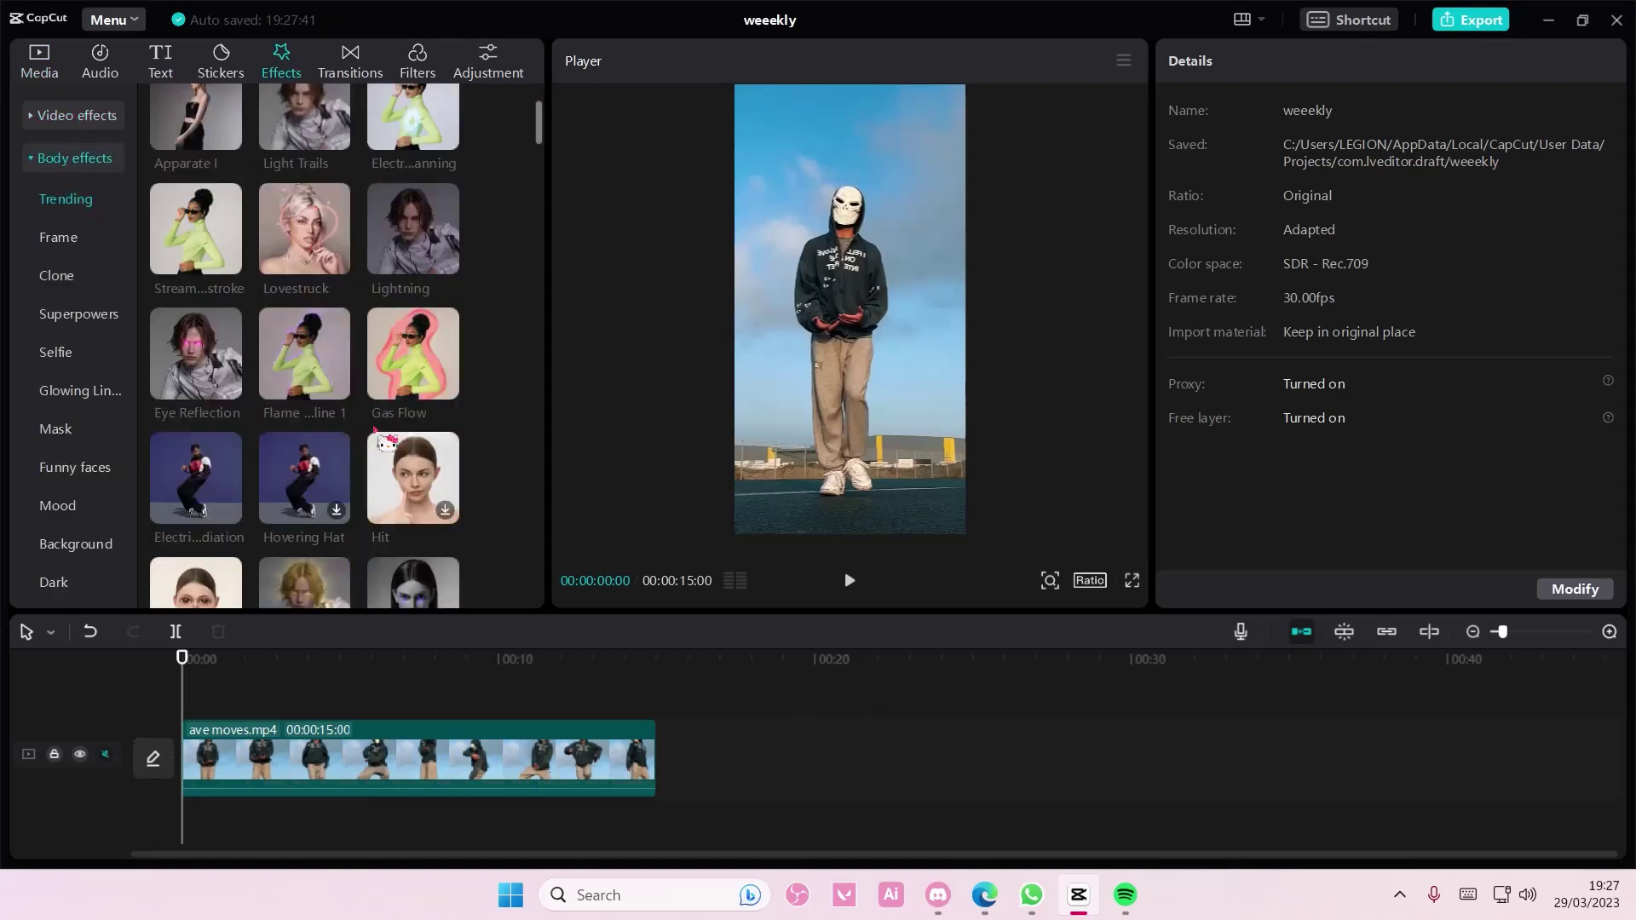
mouse_move(304, 354)
scroll(352, 358, "down", 3)
scroll(345, 371, "down", 3)
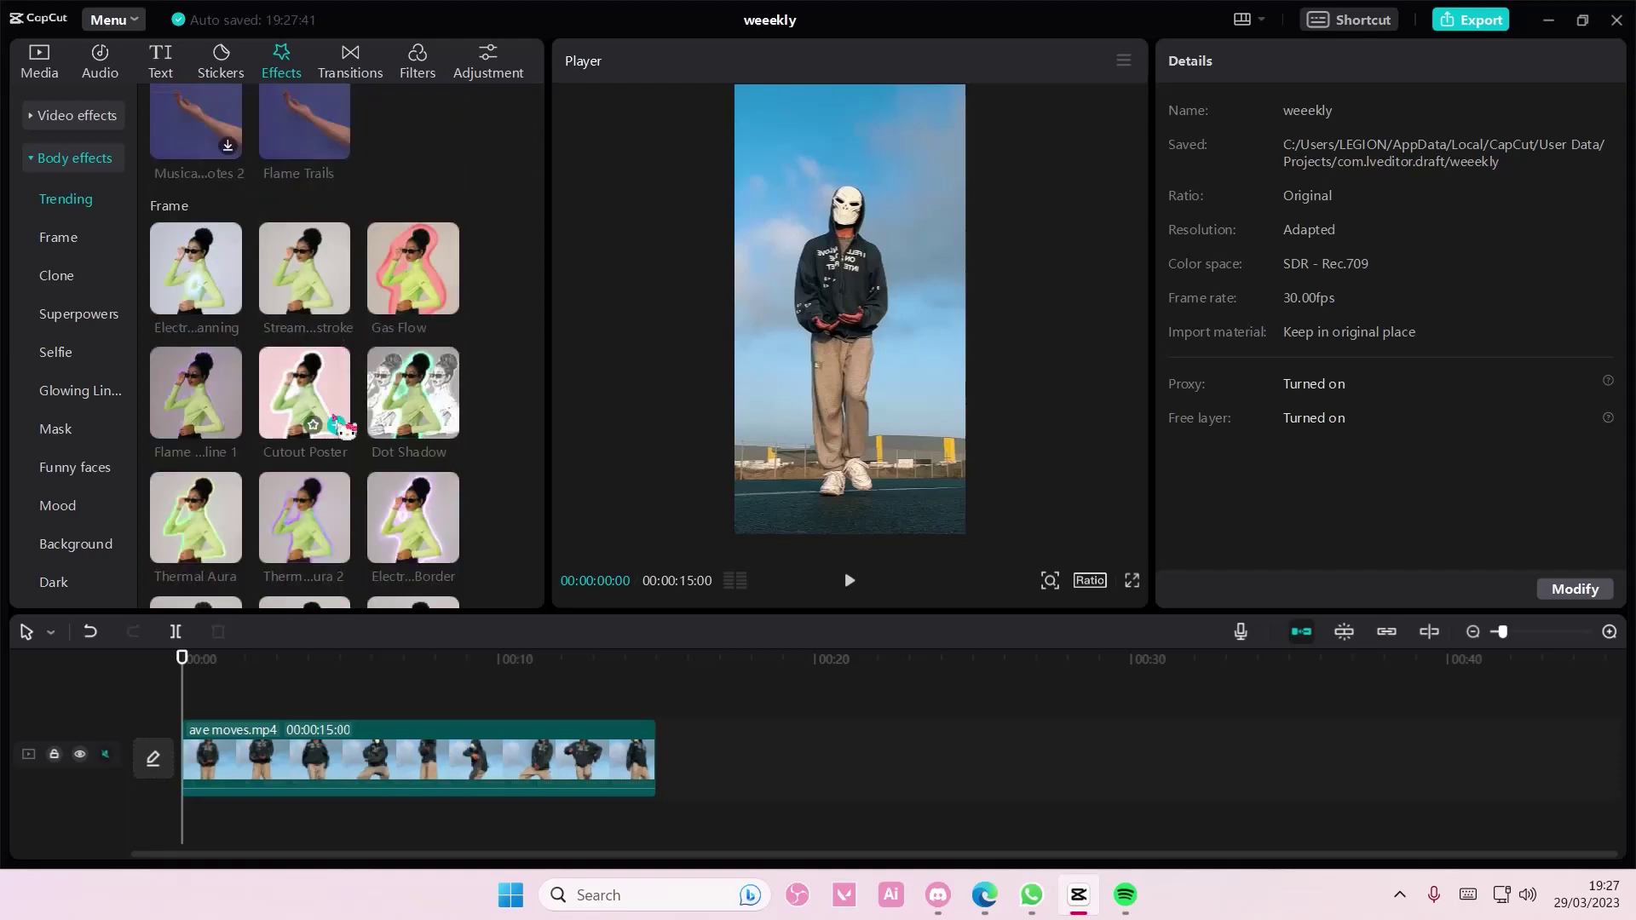
left_click(335, 425)
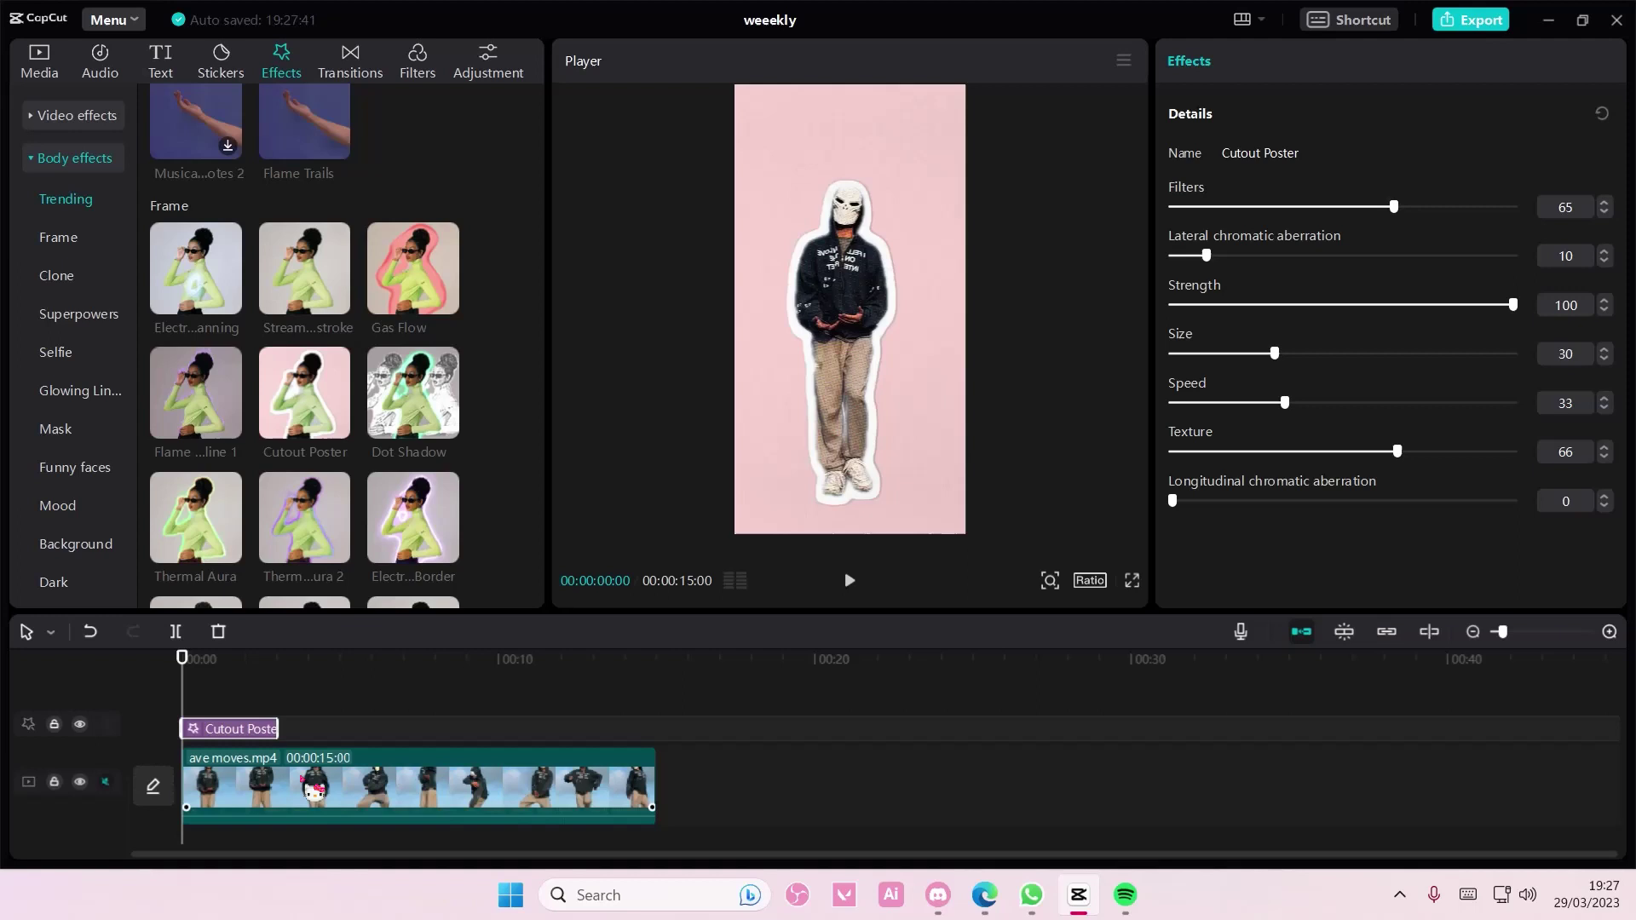
- Extend the Cutout Poster effect to the clip's full length, set Strength to 0 and Size to 18
left_click_drag(282, 730, 649, 757)
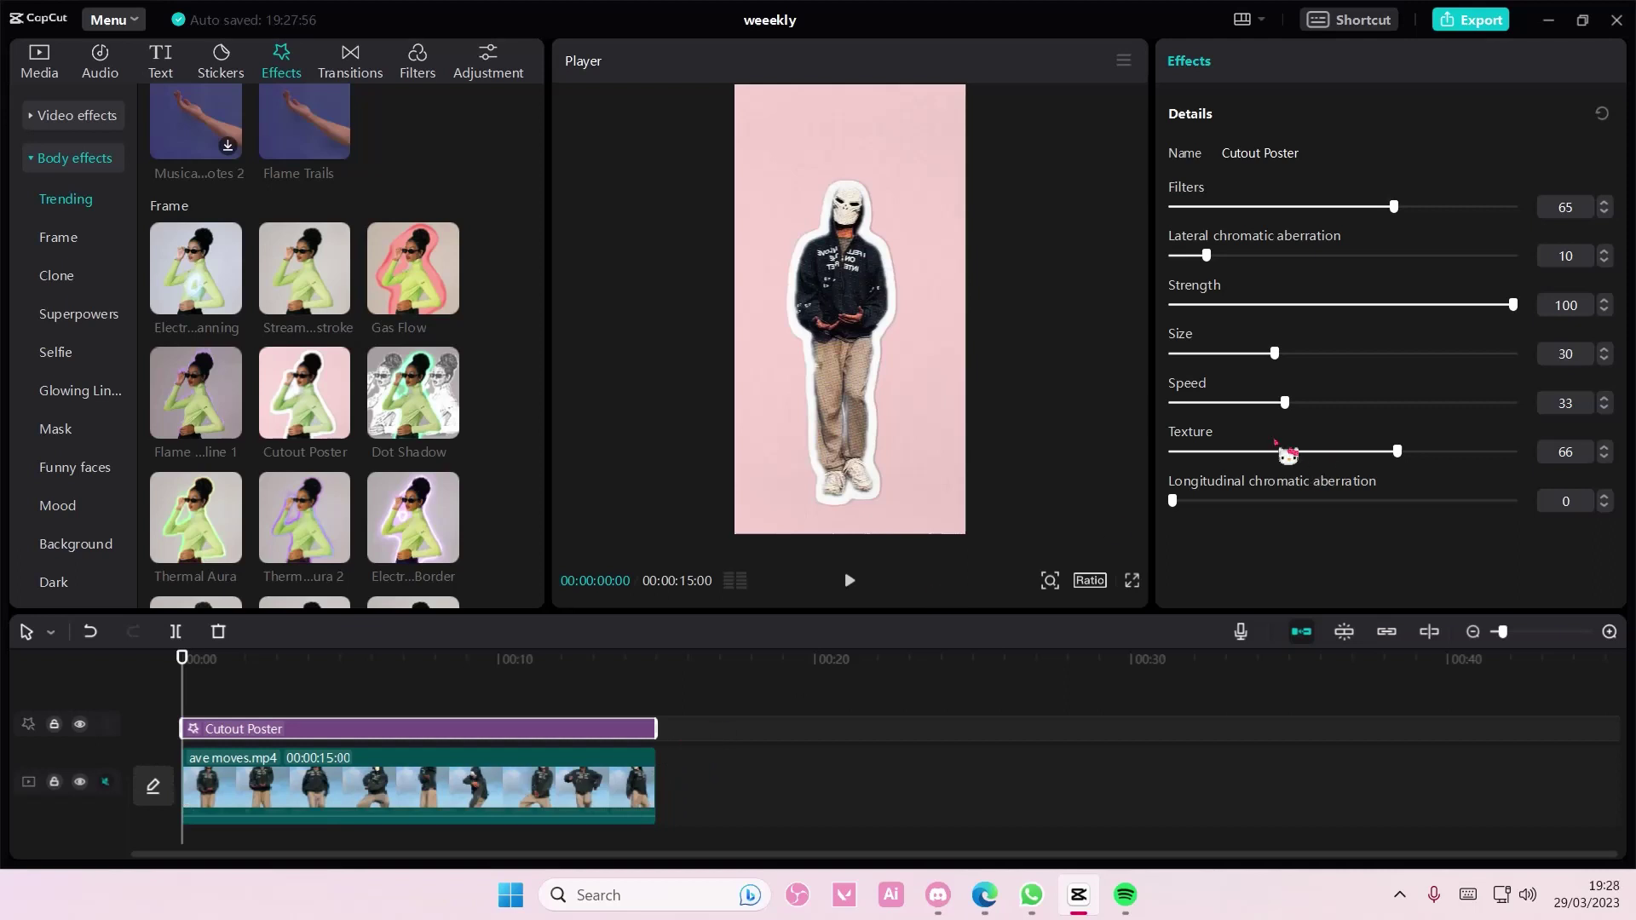
mouse_move(1512, 305)
left_mouse_down()
mouse_move(1173, 307)
mouse_move(1509, 305)
left_mouse_up()
mouse_move(1551, 363)
left_mouse_down()
mouse_move(1249, 328)
mouse_move(1403, 332)
mouse_move(1034, 325)
left_mouse_up()
left_click(1032, 456)
left_click(474, 731)
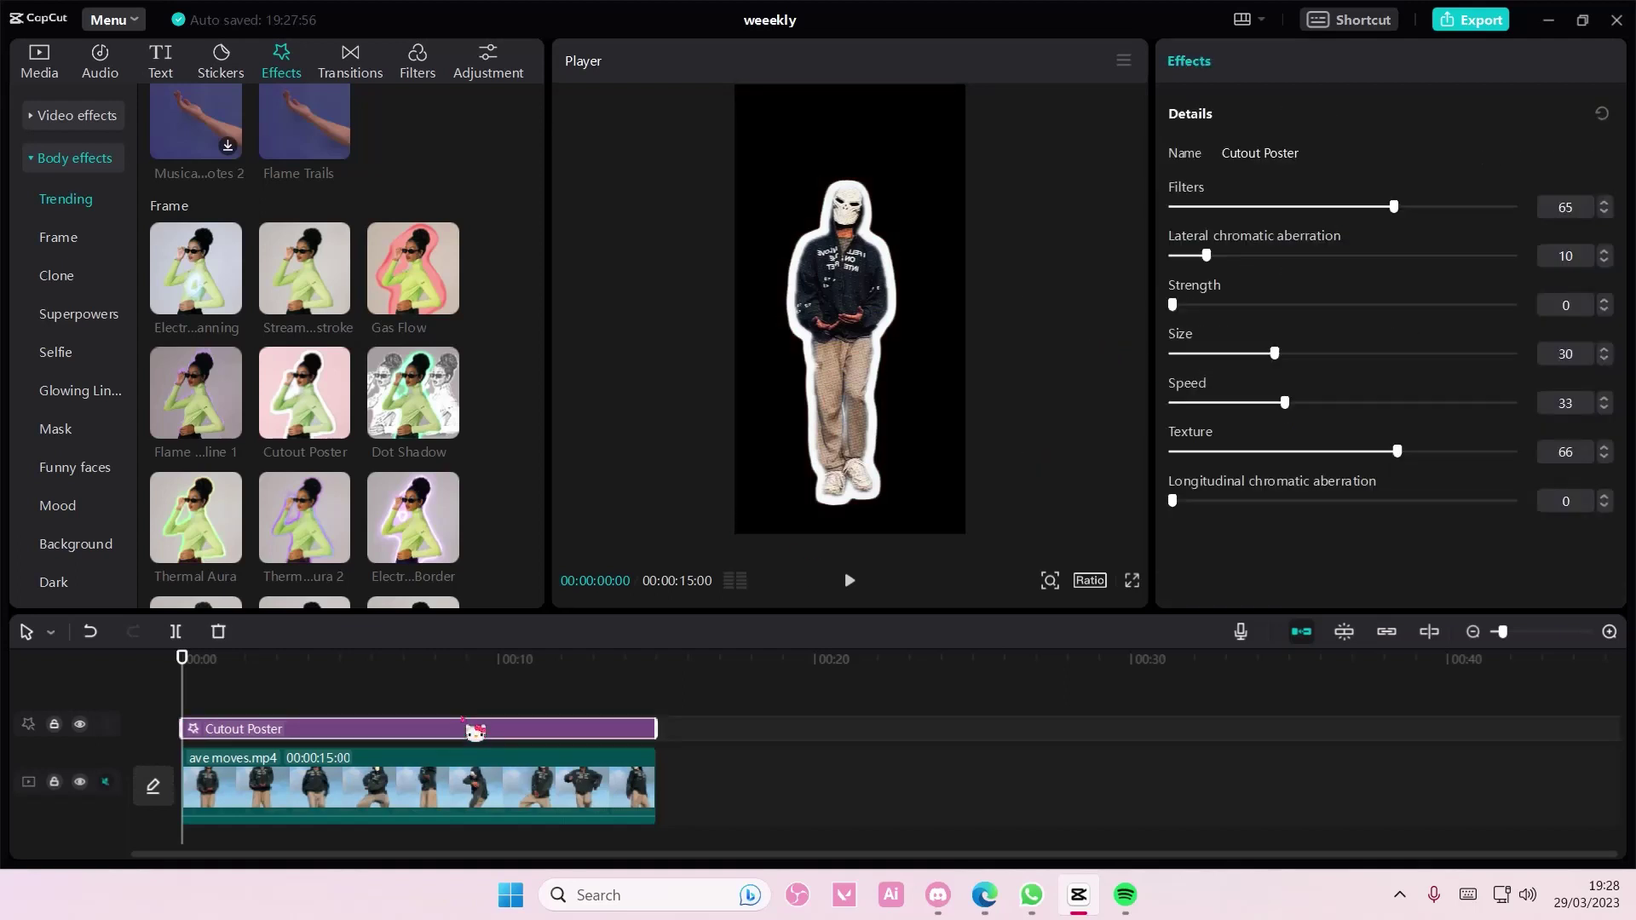
mouse_move(1266, 364)
left_mouse_down()
mouse_move(1175, 381)
mouse_move(1469, 380)
mouse_move(1249, 383)
left_mouse_up()
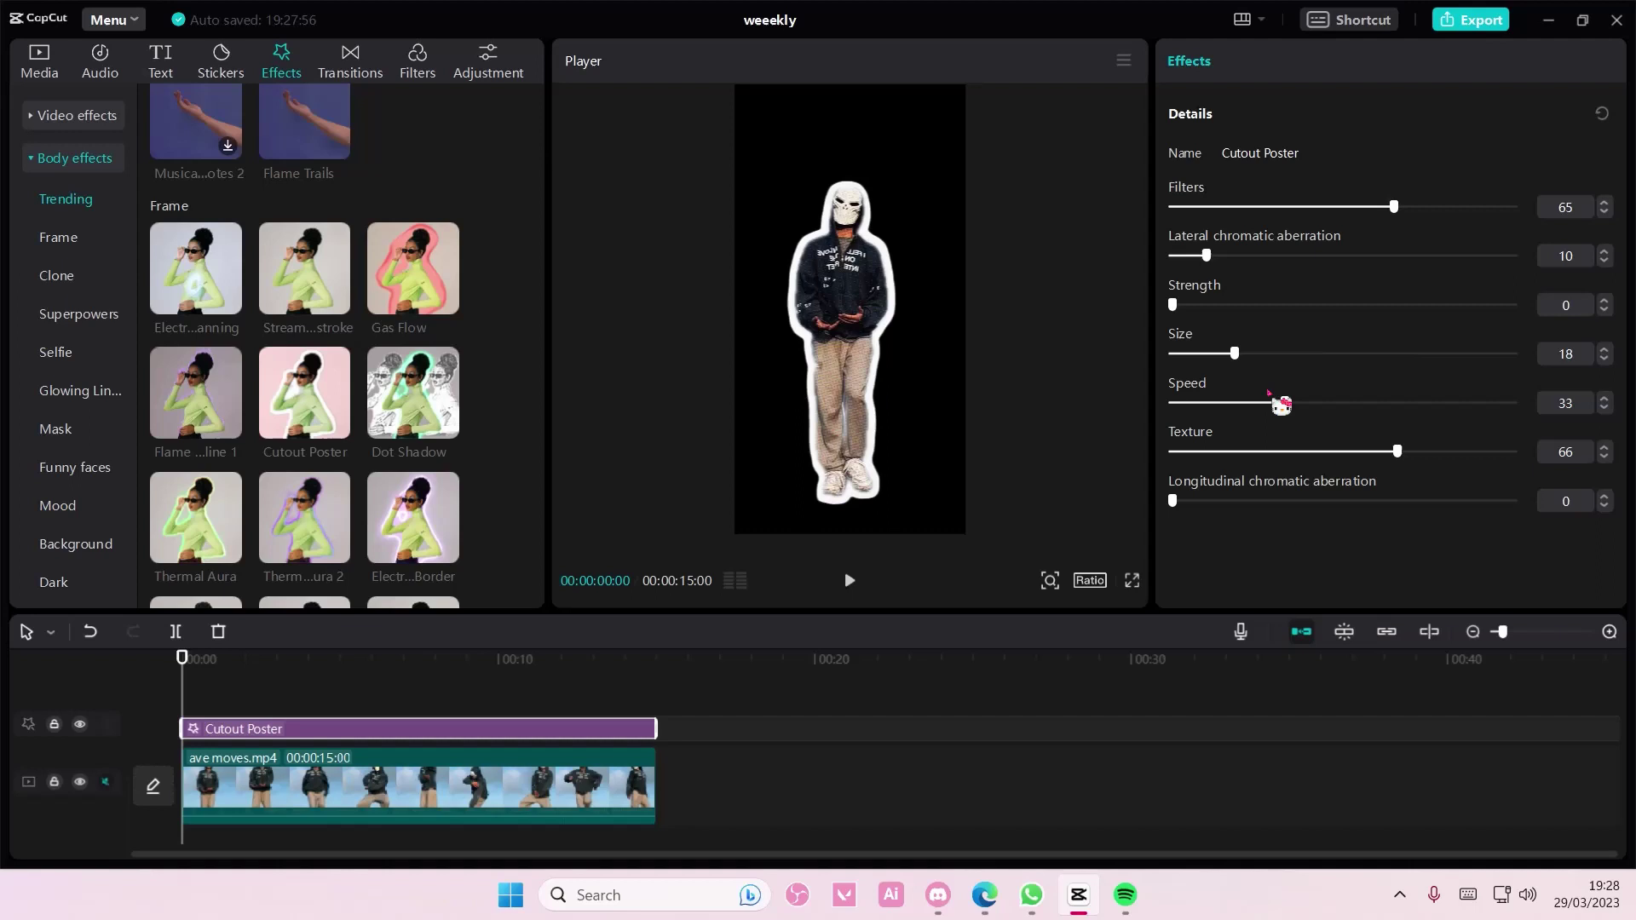
- Set the effect's Texture, Filters, Lateral aberration and Speed all to 0
mouse_move(1407, 460)
left_mouse_down()
mouse_move(1133, 457)
mouse_move(1534, 460)
mouse_move(1003, 423)
left_mouse_up()
left_click_drag(1393, 226, 1085, 228)
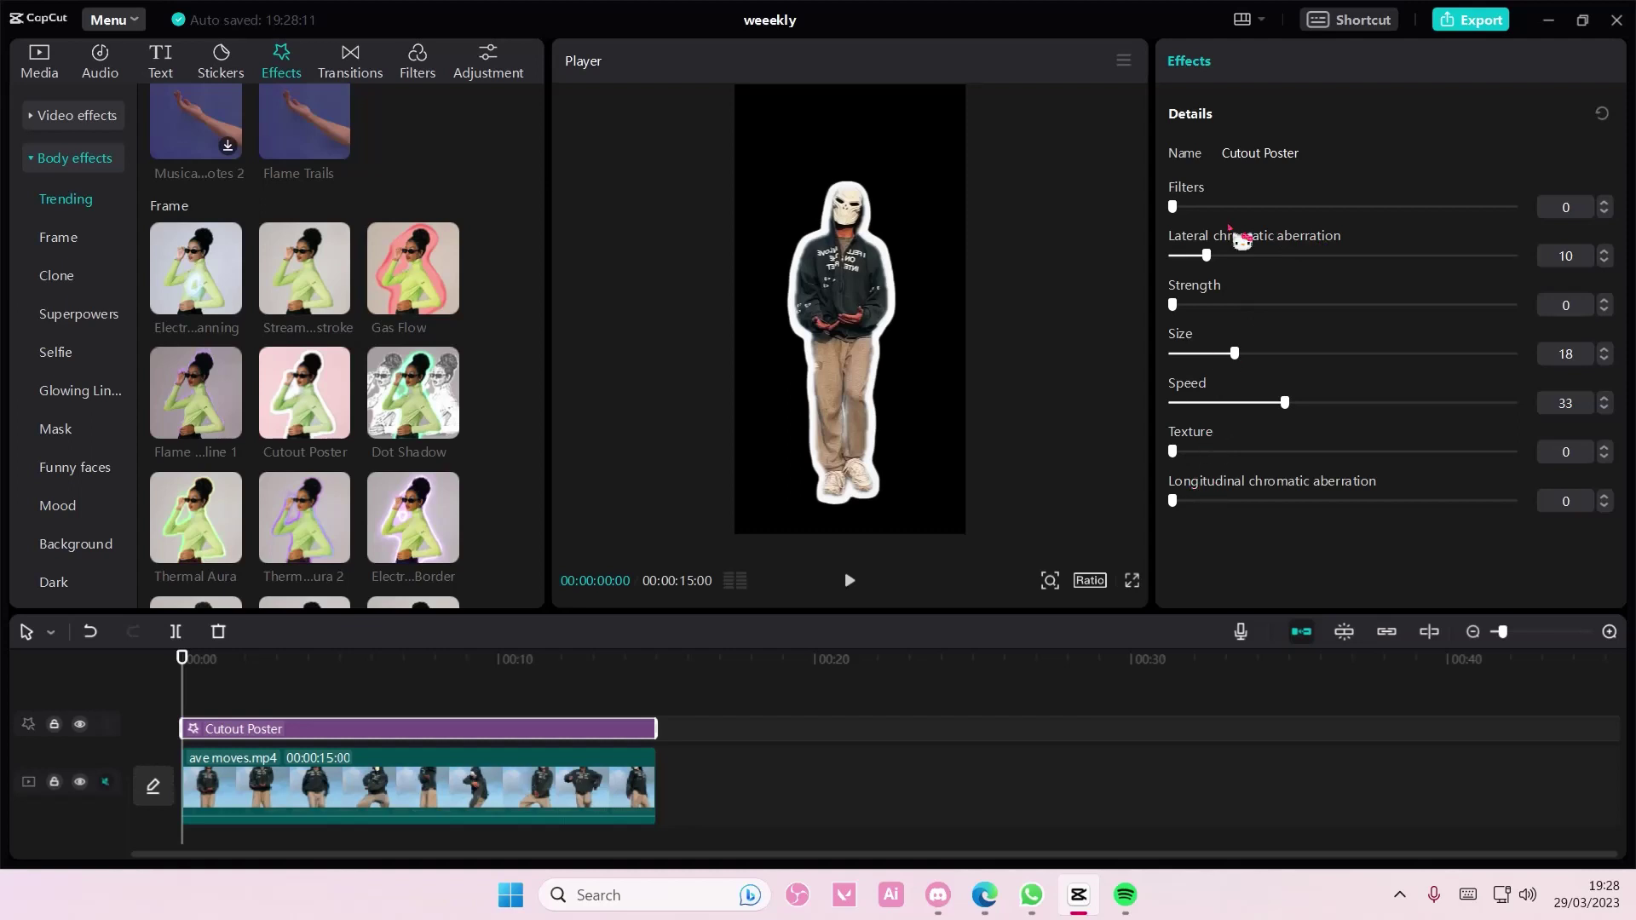
mouse_move(1210, 258)
left_mouse_down()
mouse_move(1299, 271)
mouse_move(1094, 279)
mouse_move(1479, 299)
mouse_move(1138, 293)
left_mouse_up()
left_click_drag(1354, 413, 1064, 385)
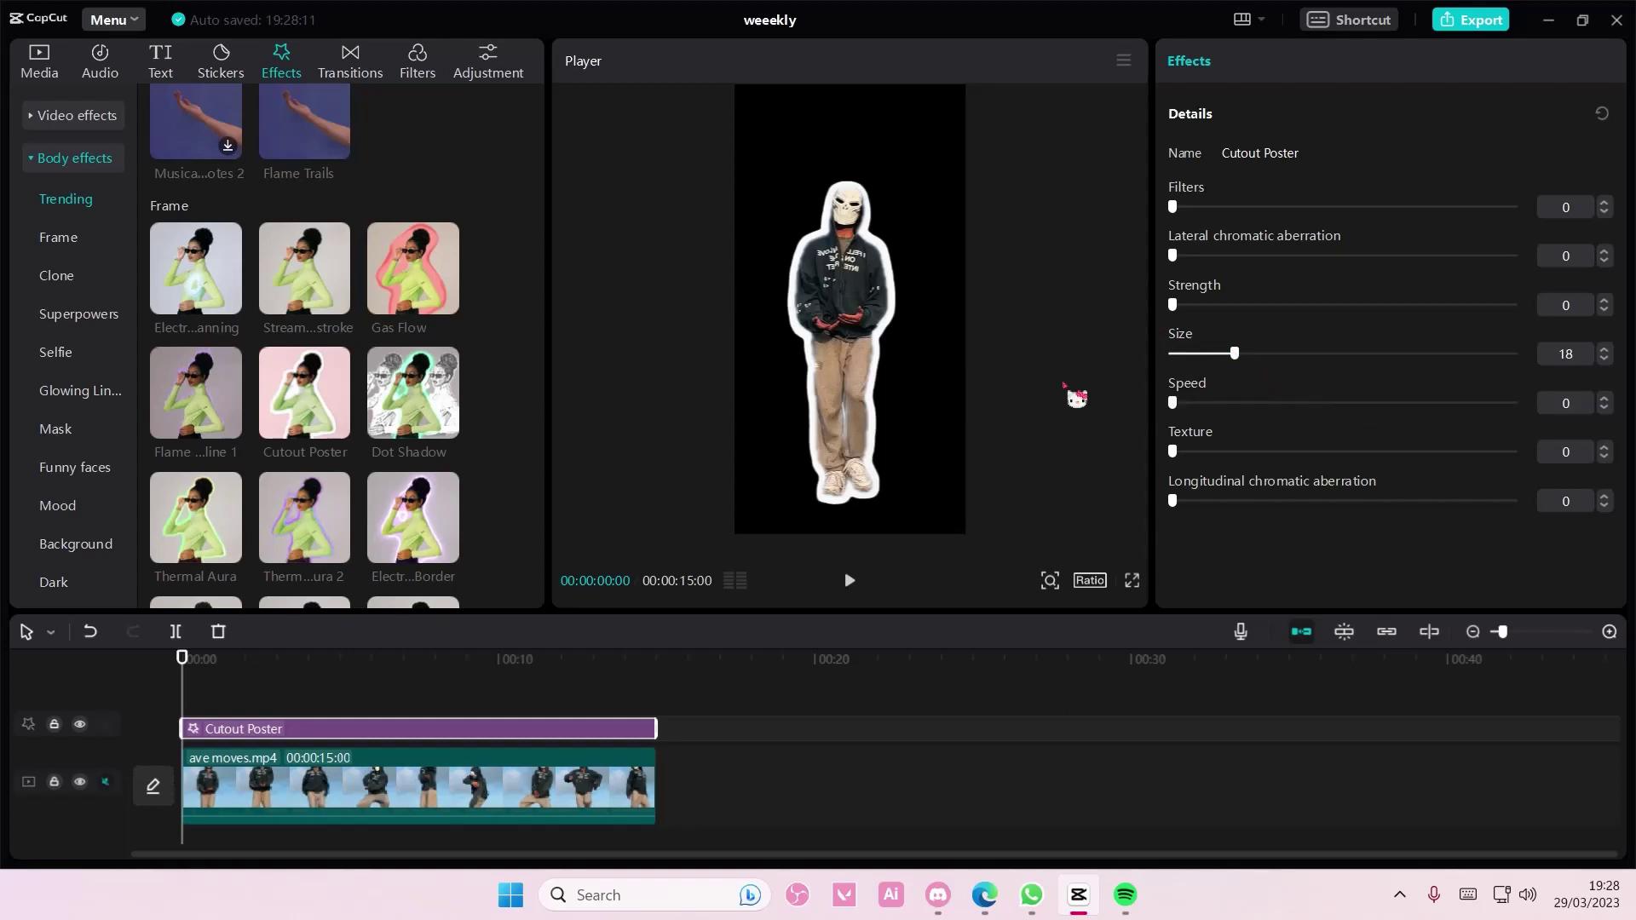
- Select the ave moves clip and switch its canvas background to the Style collection
left_click(243, 693)
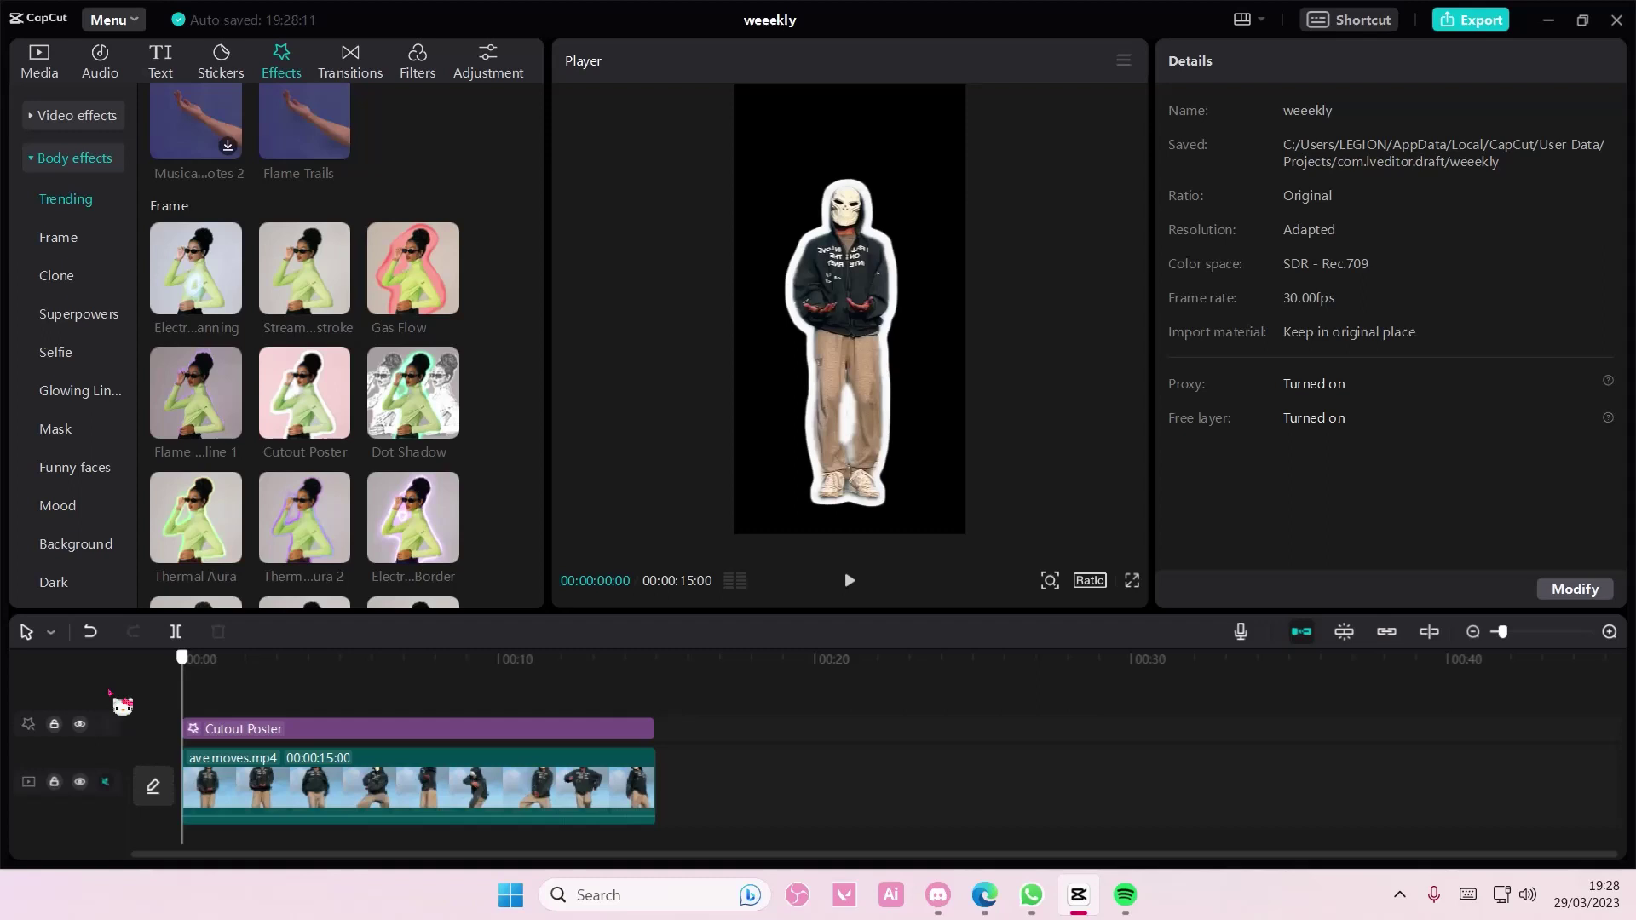
left_click(304, 787)
scroll(1260, 406, "down", 1)
scroll(1260, 408, "down", 1)
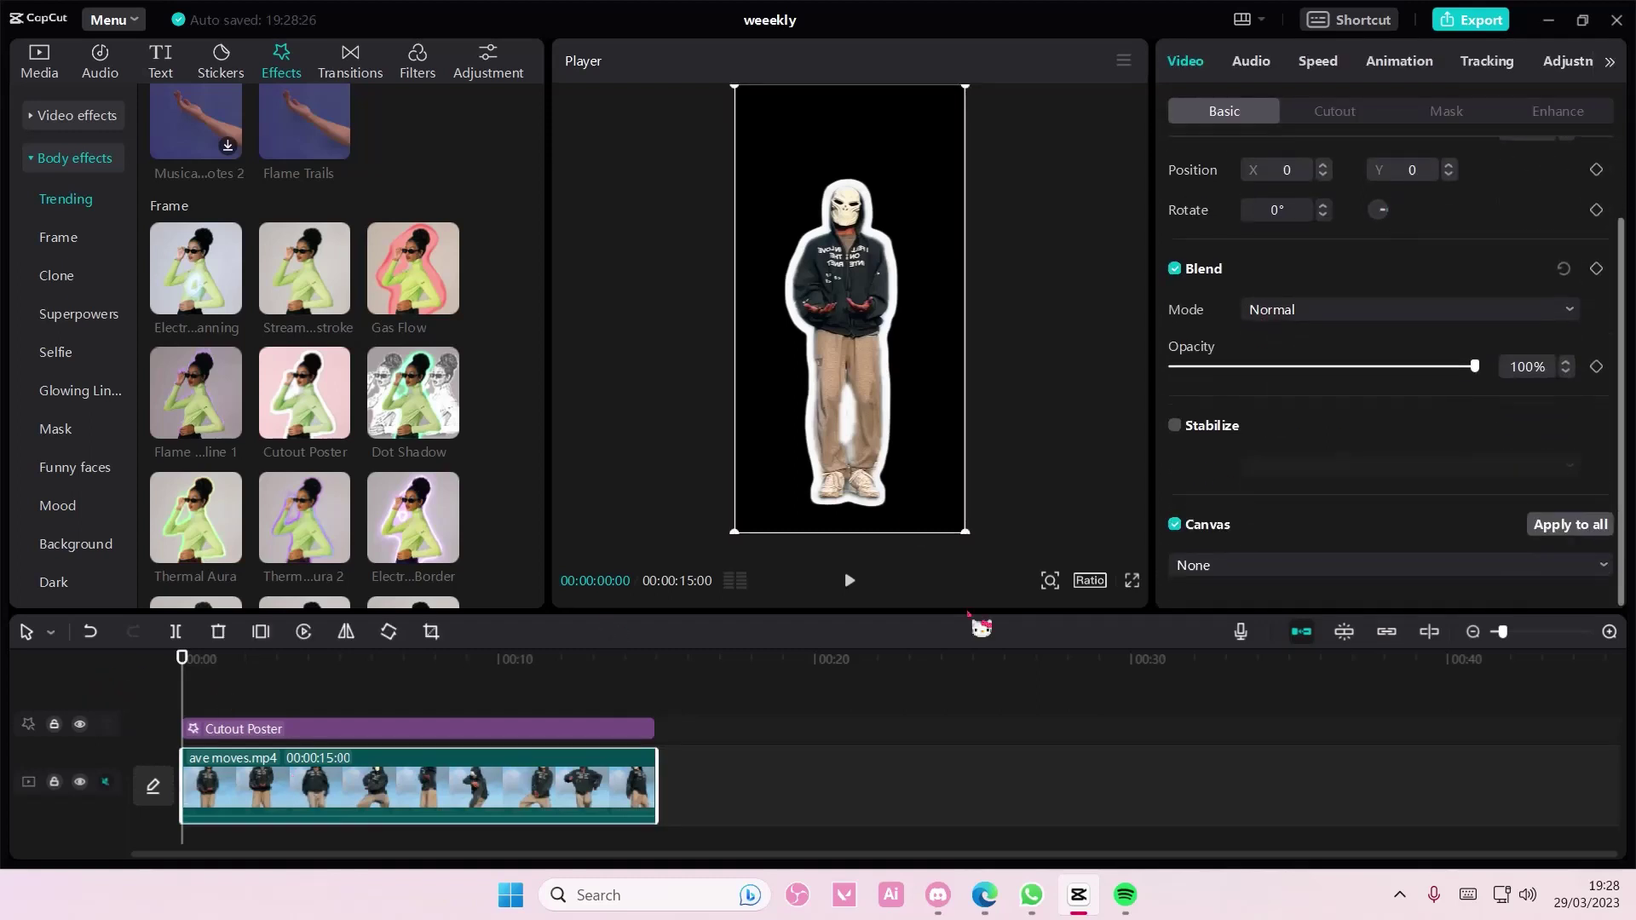
left_click(1202, 578)
left_click(1216, 697)
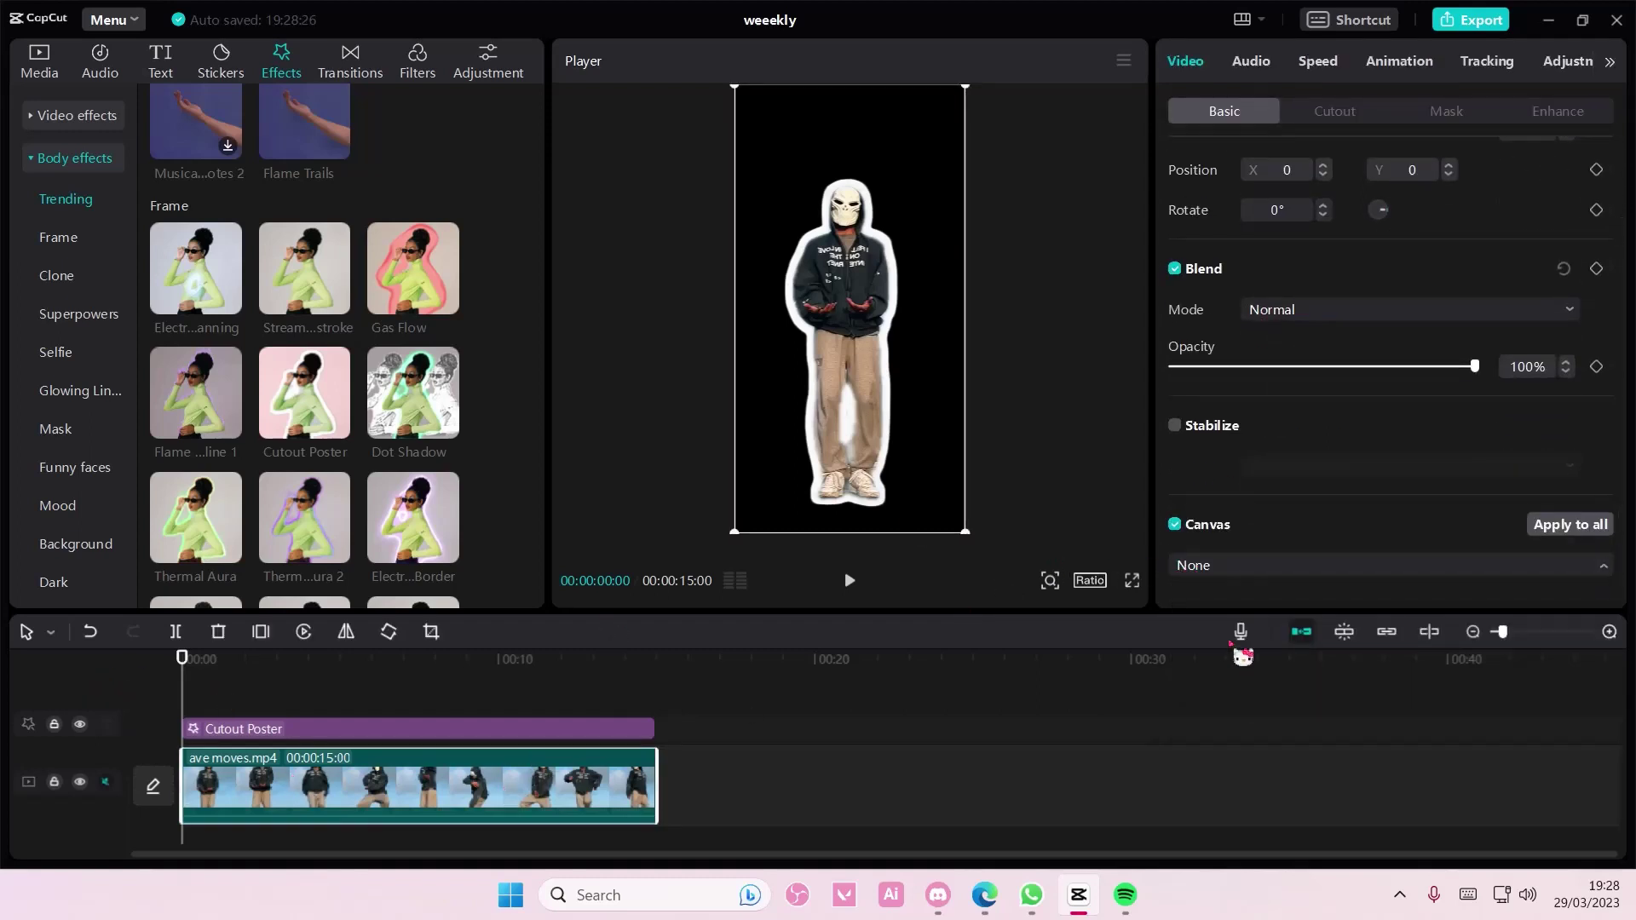
scroll(1254, 658, "down", 1)
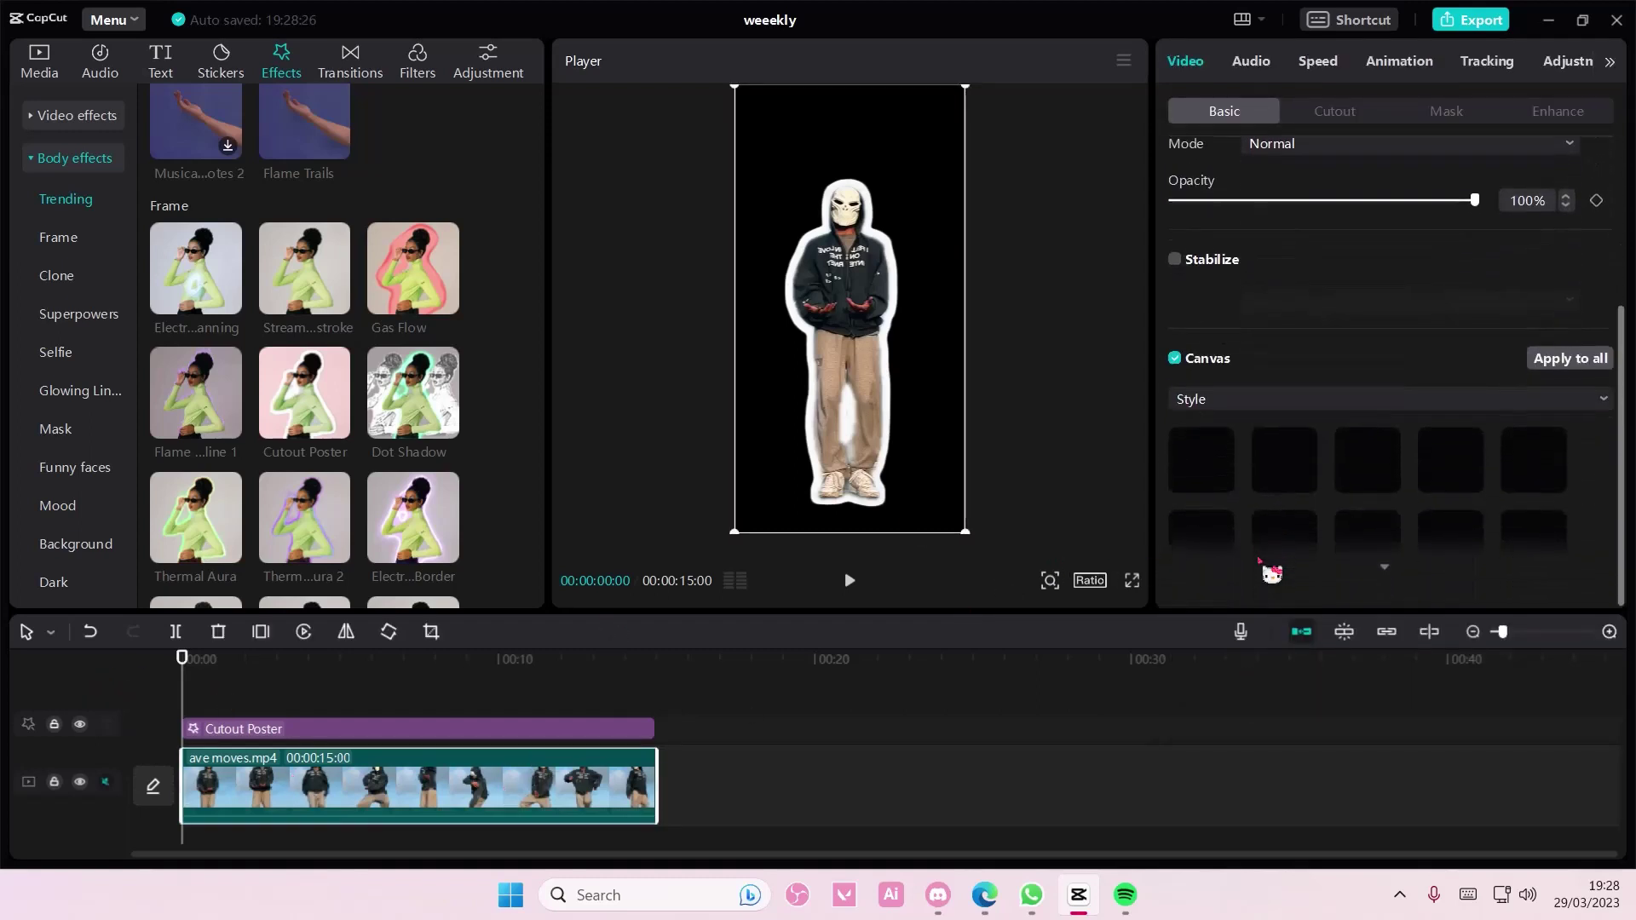
left_click(1386, 578)
scroll(1355, 538, "down", 3)
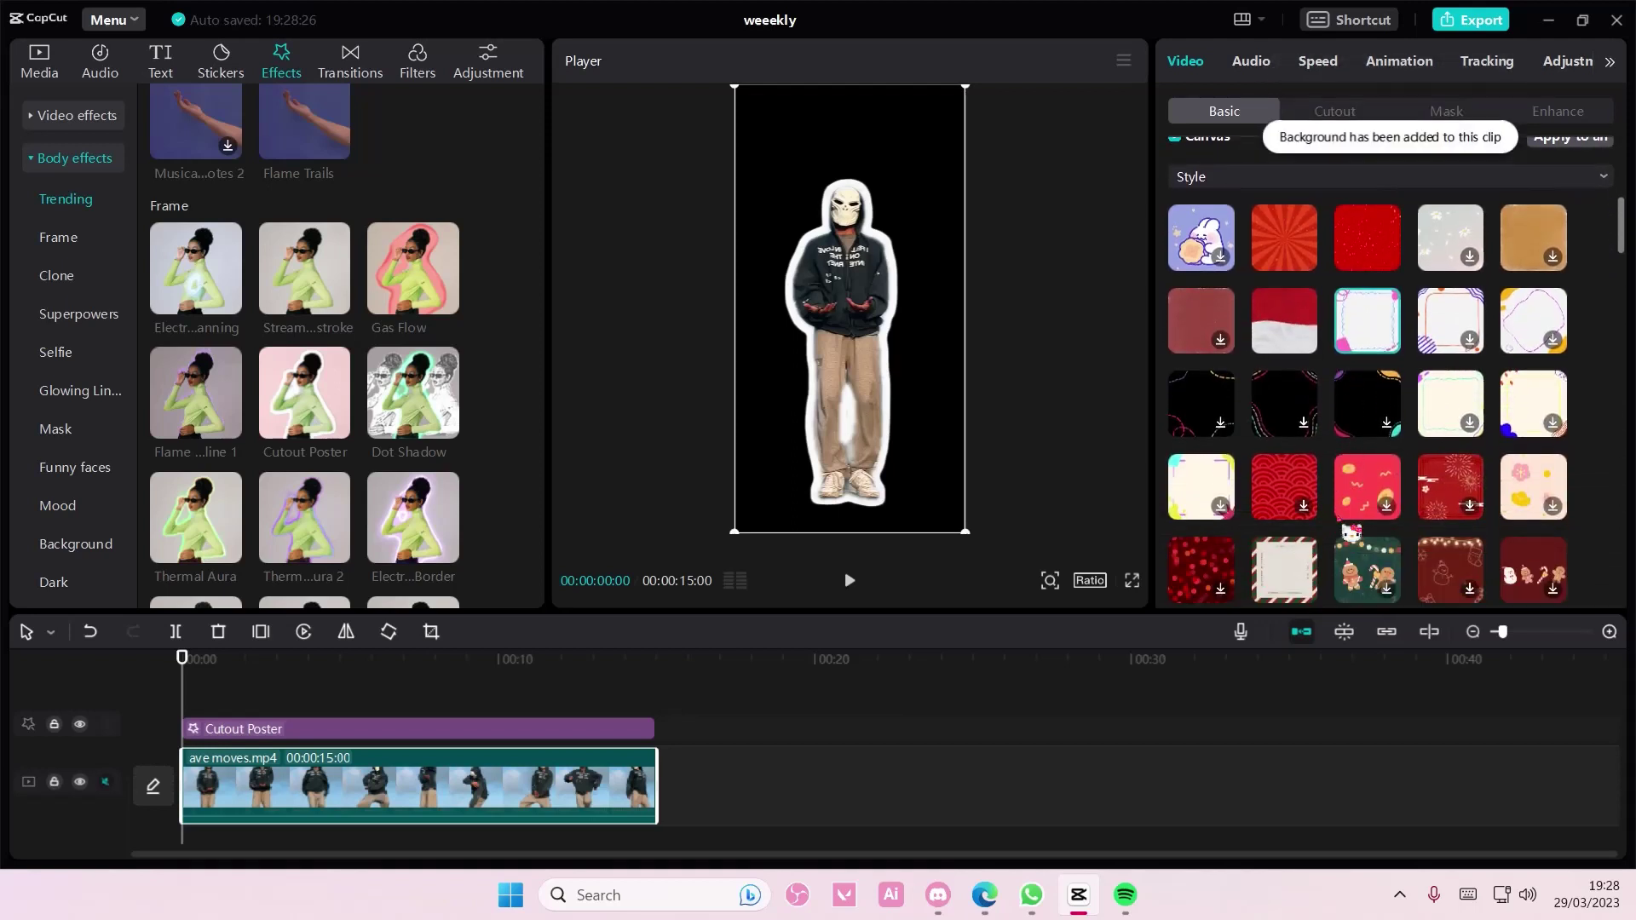
scroll(1351, 535, "down", 2)
scroll(1362, 525, "down", 2)
scroll(1381, 511, "down", 2)
scroll(1402, 493, "down", 2)
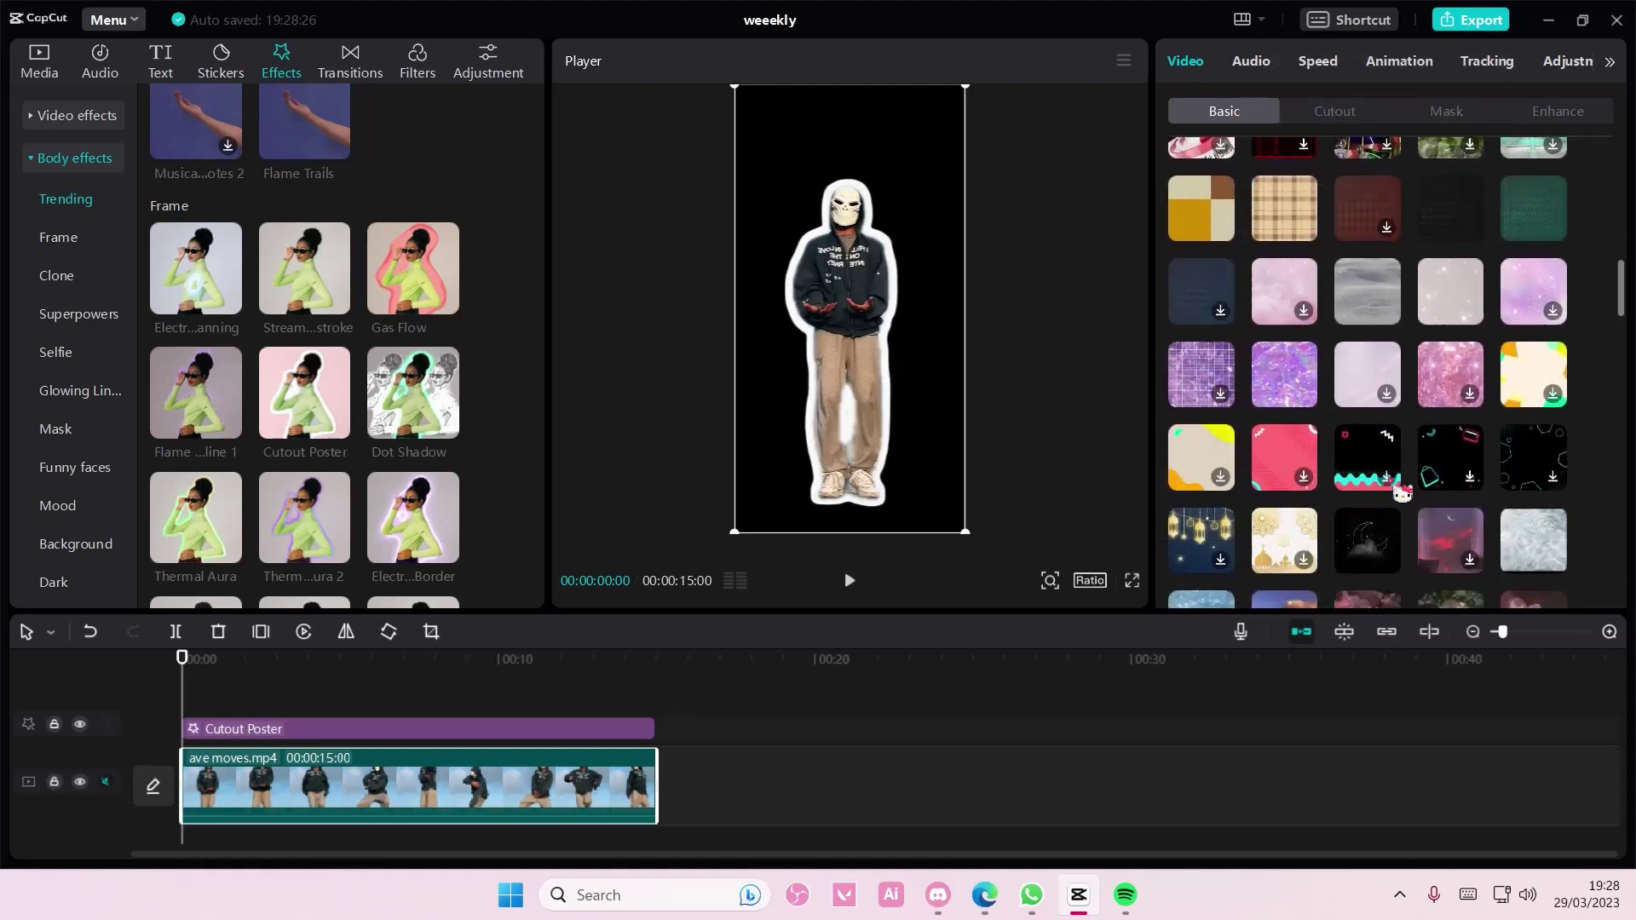
- Try the pink glitter and other styles, settling on the icy white background
left_click(1451, 387)
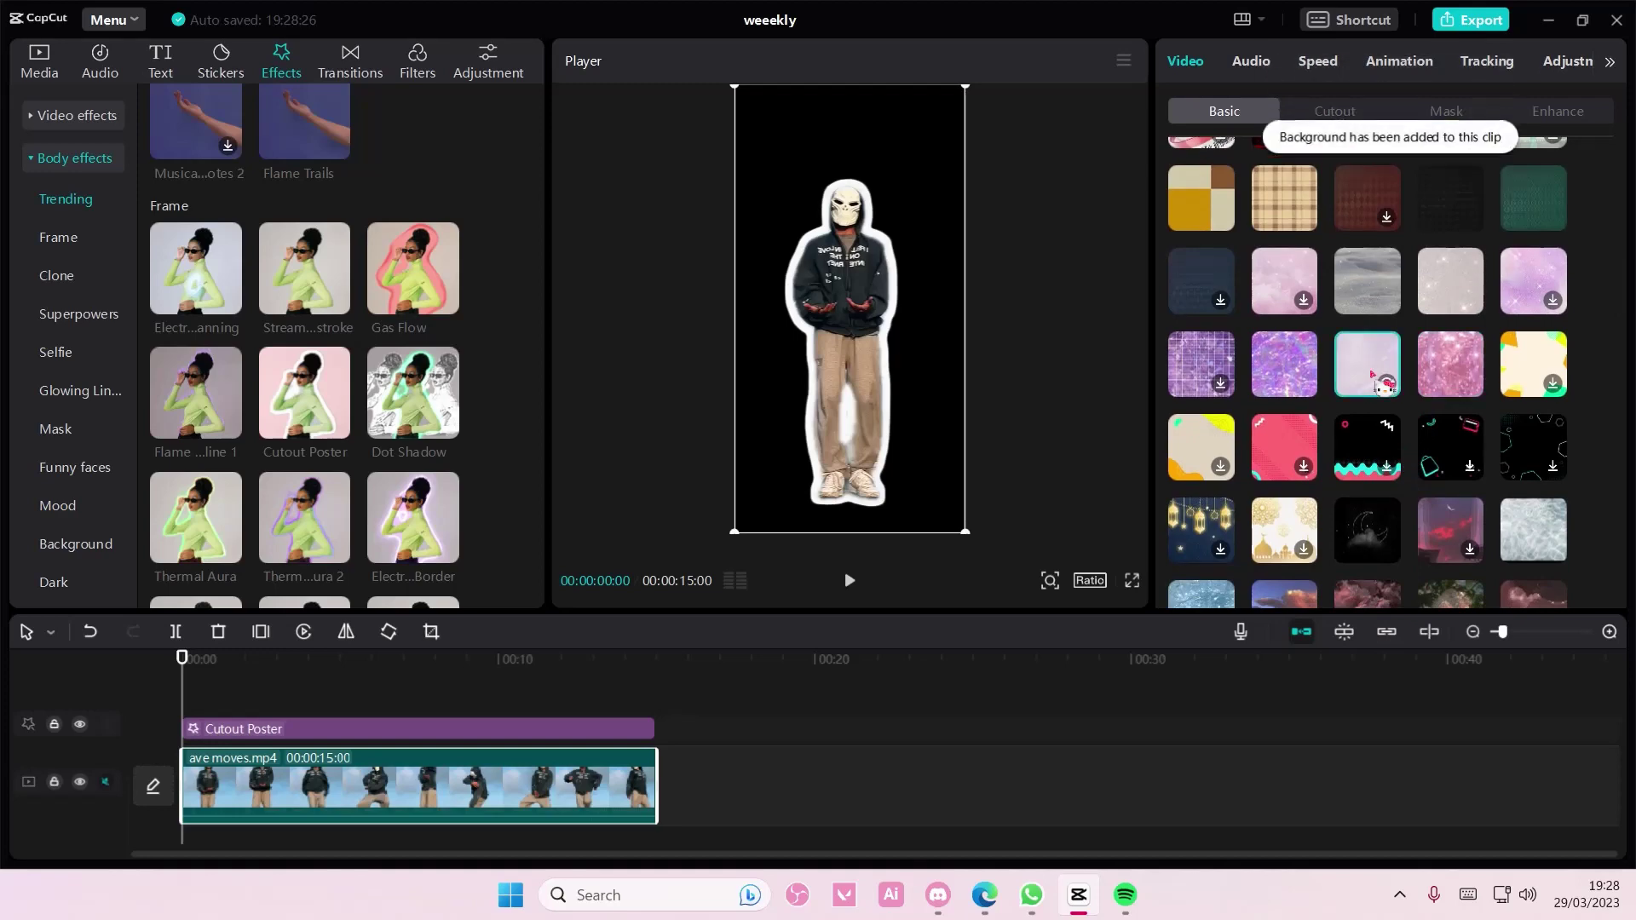
left_click(1368, 448)
left_click(1451, 448)
left_click(1535, 527)
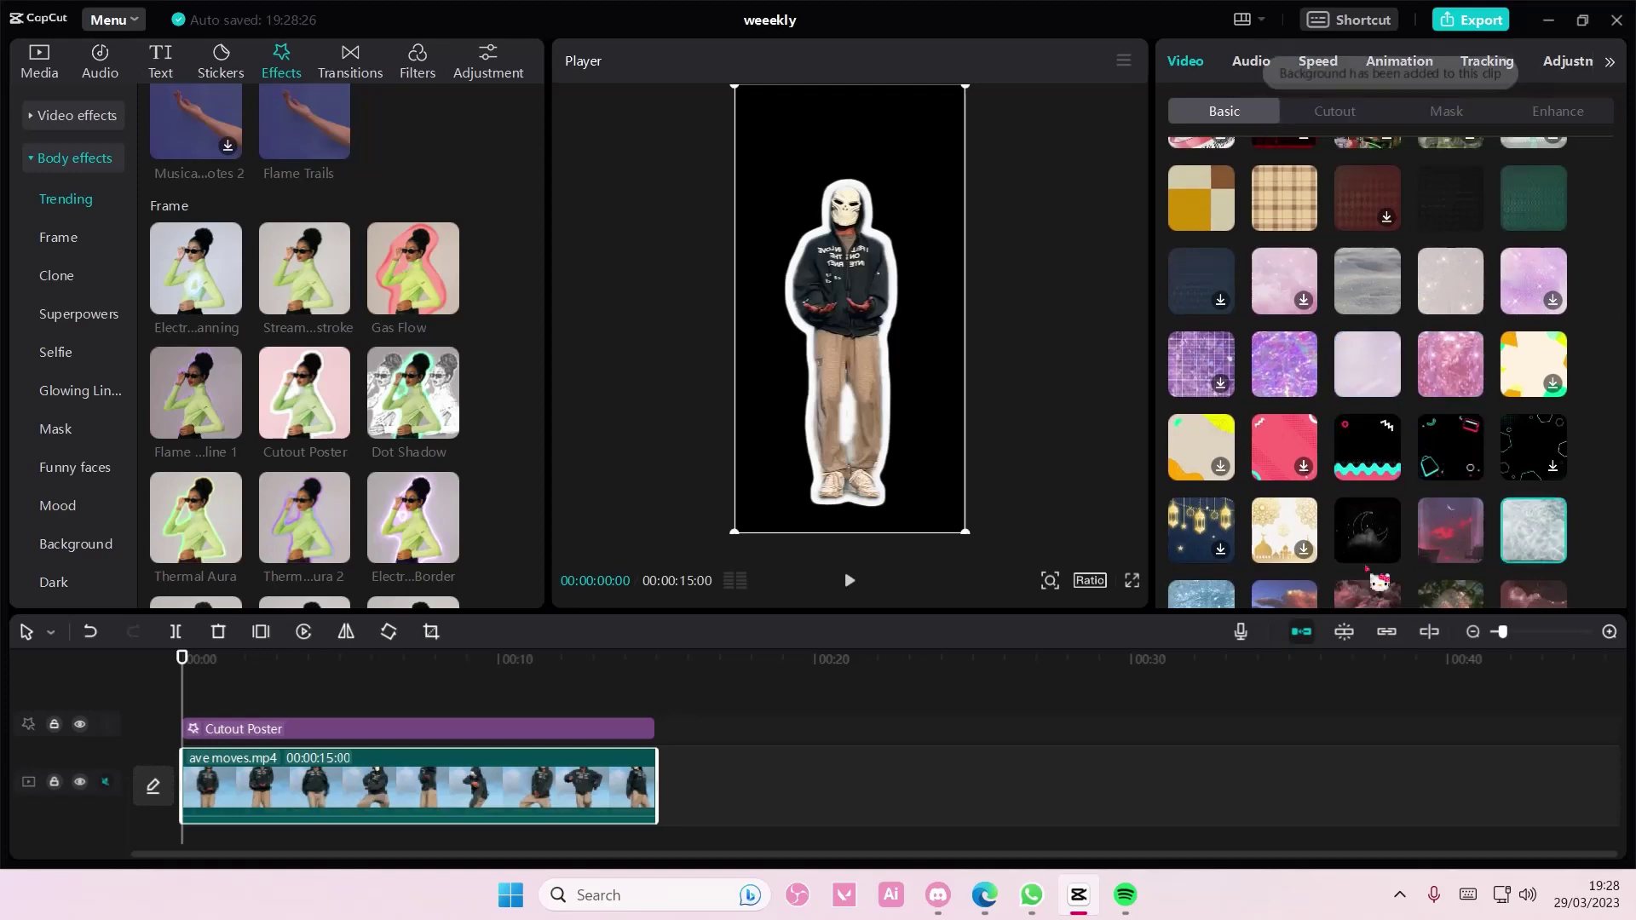
- Create a compound clip from the dancer video and set its blend mode to Darken
right_click(598, 767)
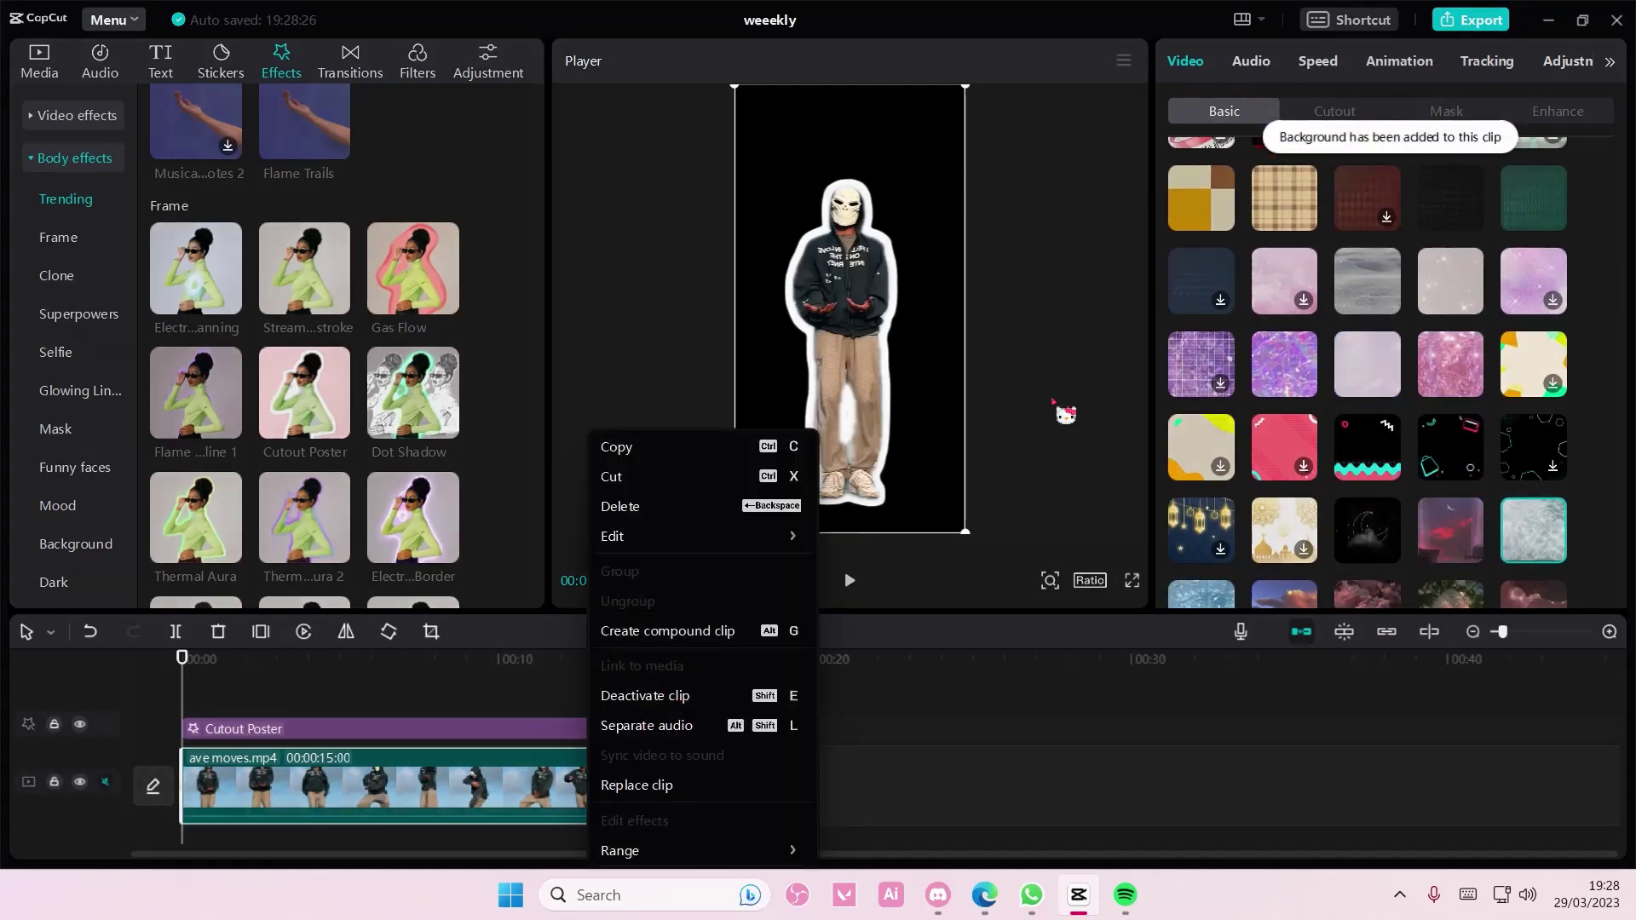
left_click(682, 640)
left_click(1229, 571)
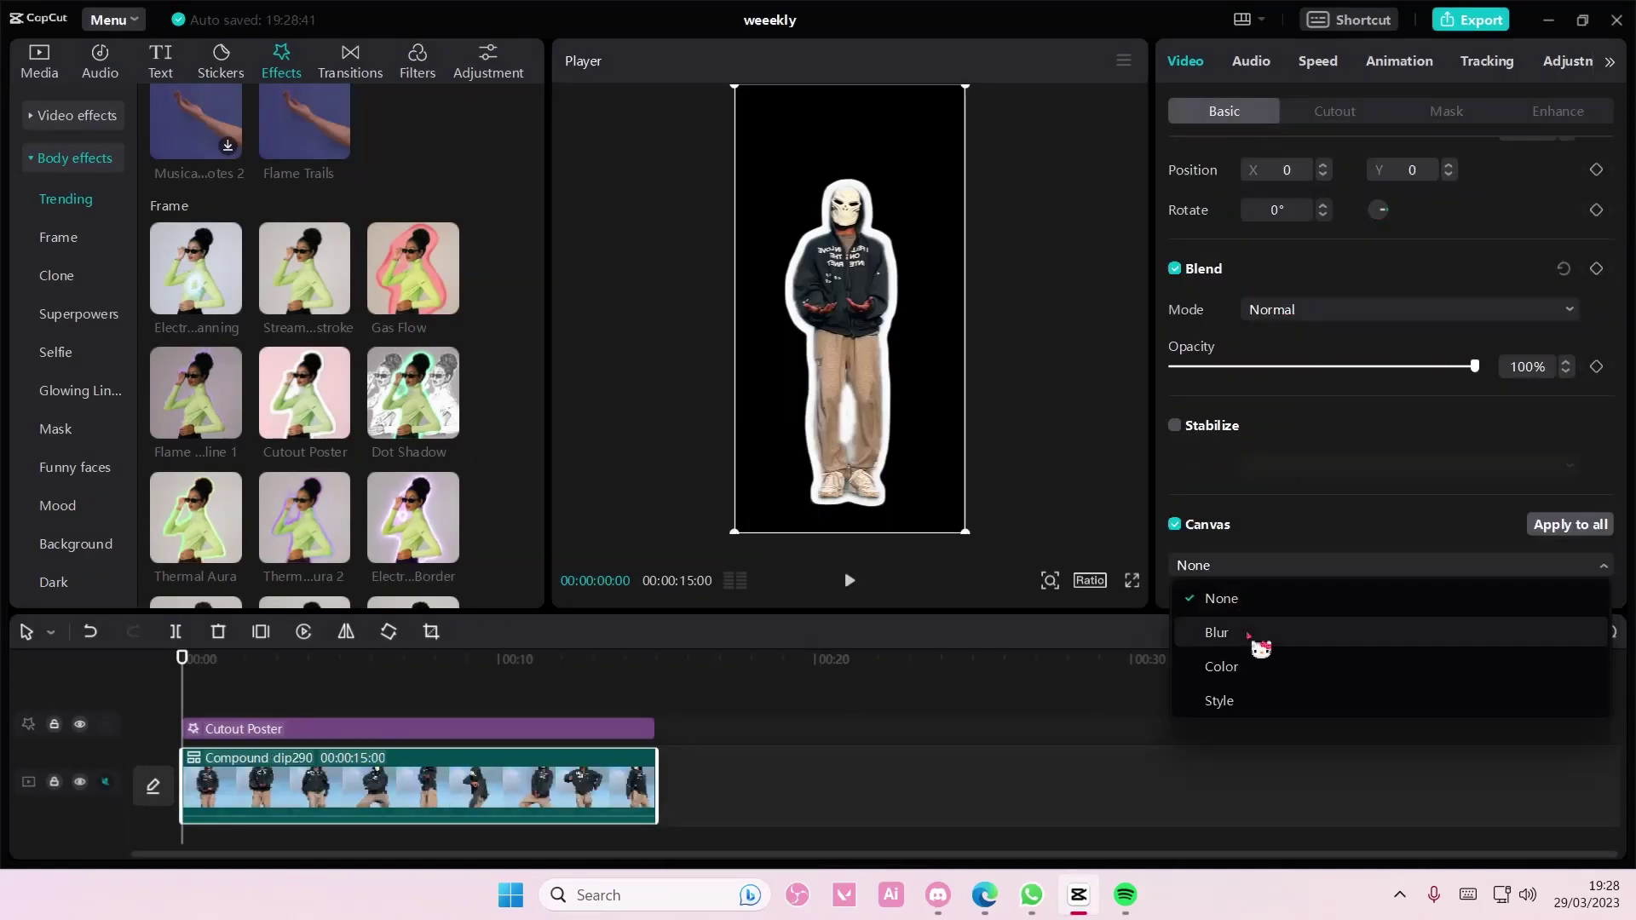
left_click(1258, 560)
left_click(1329, 311)
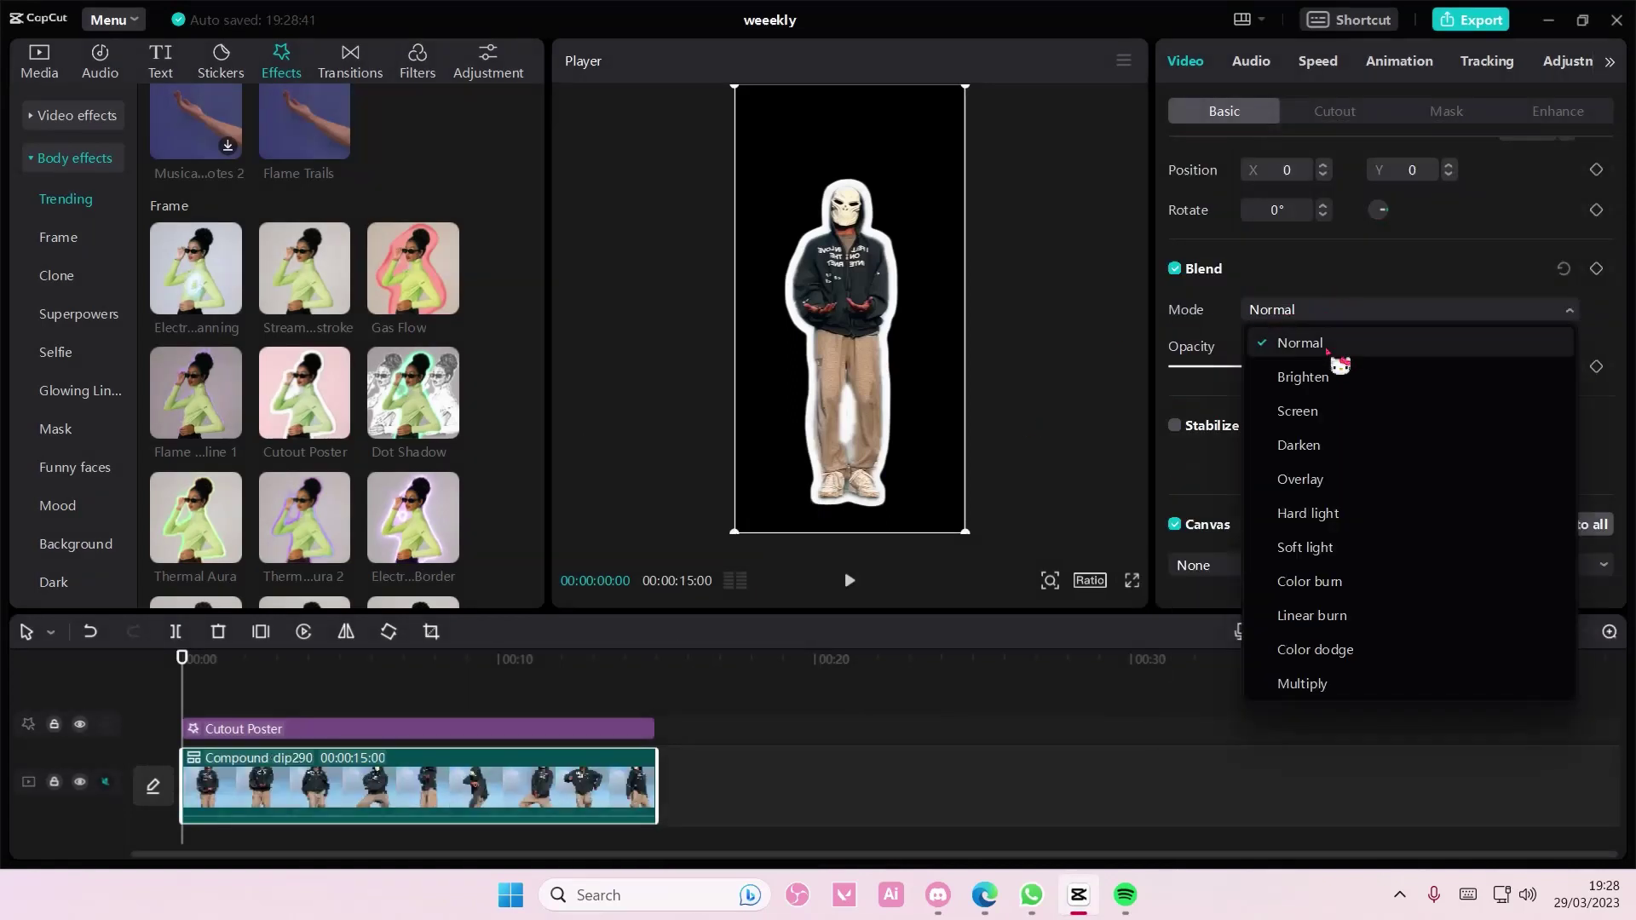
left_click(1321, 444)
- Give the compound clip an orange Color canvas and try Screen then Hard light blend
left_click(1298, 558)
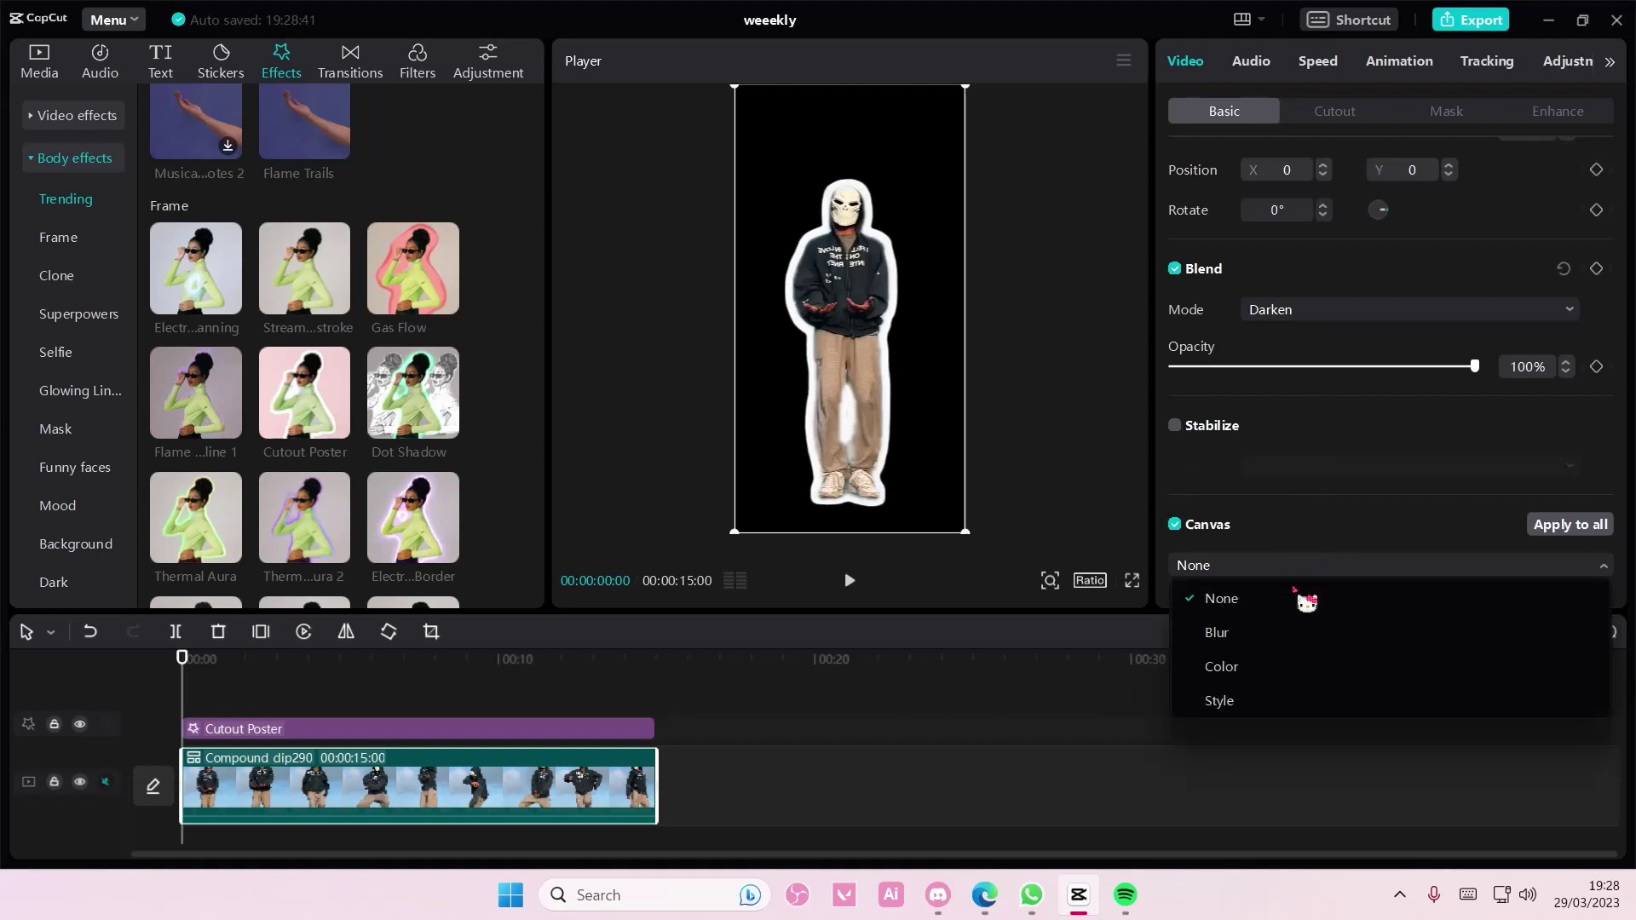
left_click(1304, 666)
scroll(1300, 590, "down", 1)
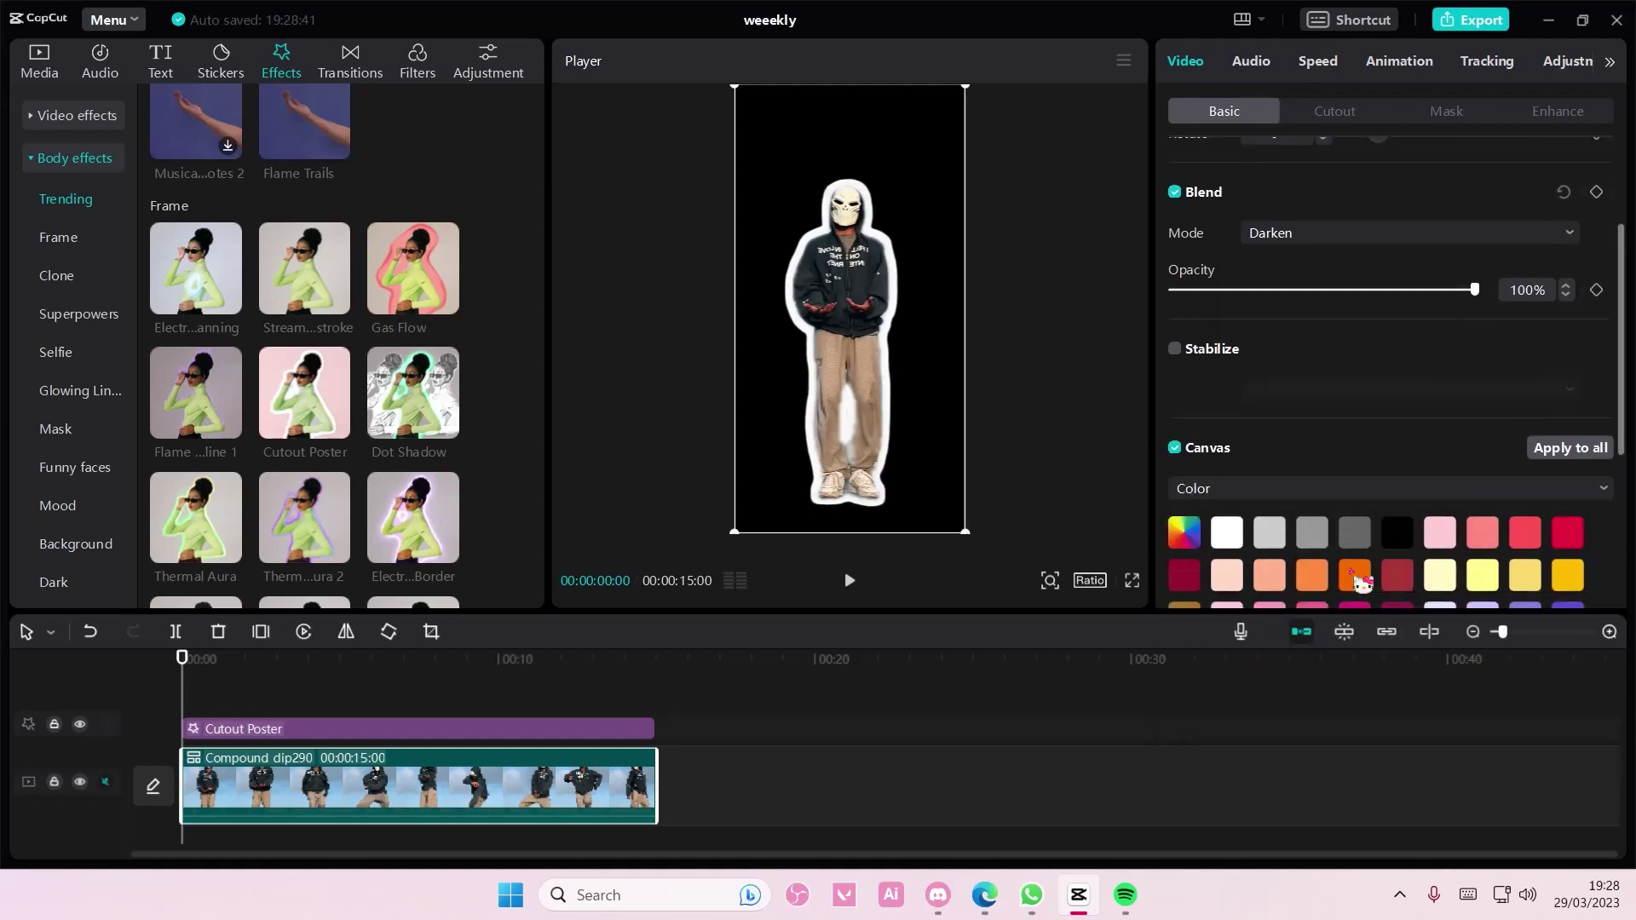
left_click(1353, 591)
left_click(1257, 233)
left_click(1309, 334)
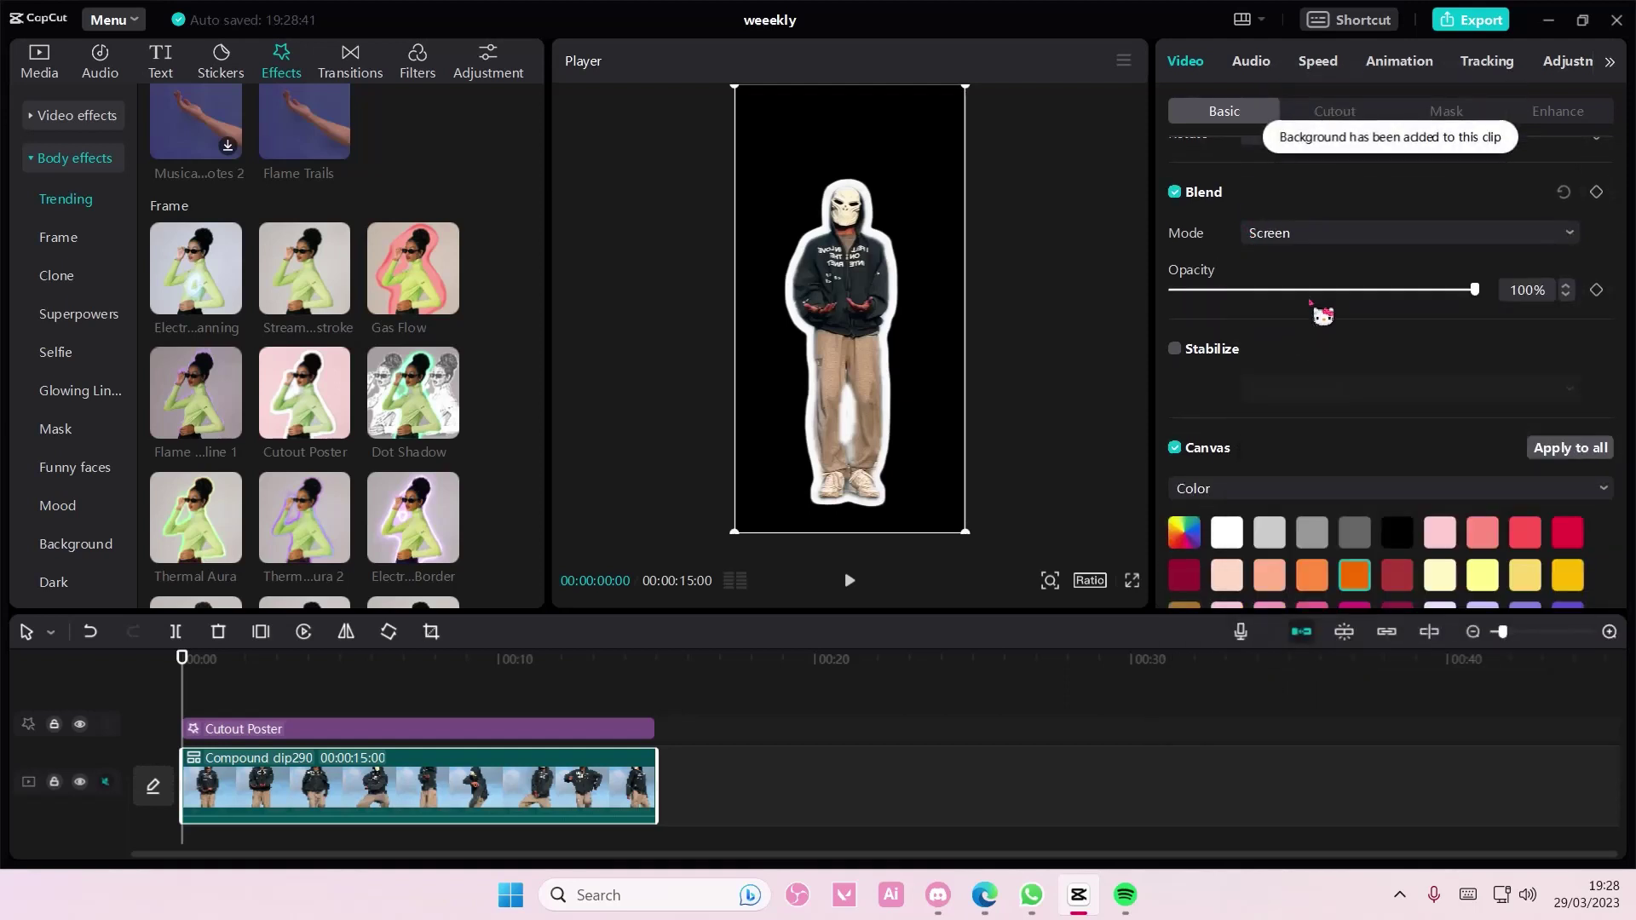
left_click(1313, 244)
left_click(1321, 431)
left_click(1305, 246)
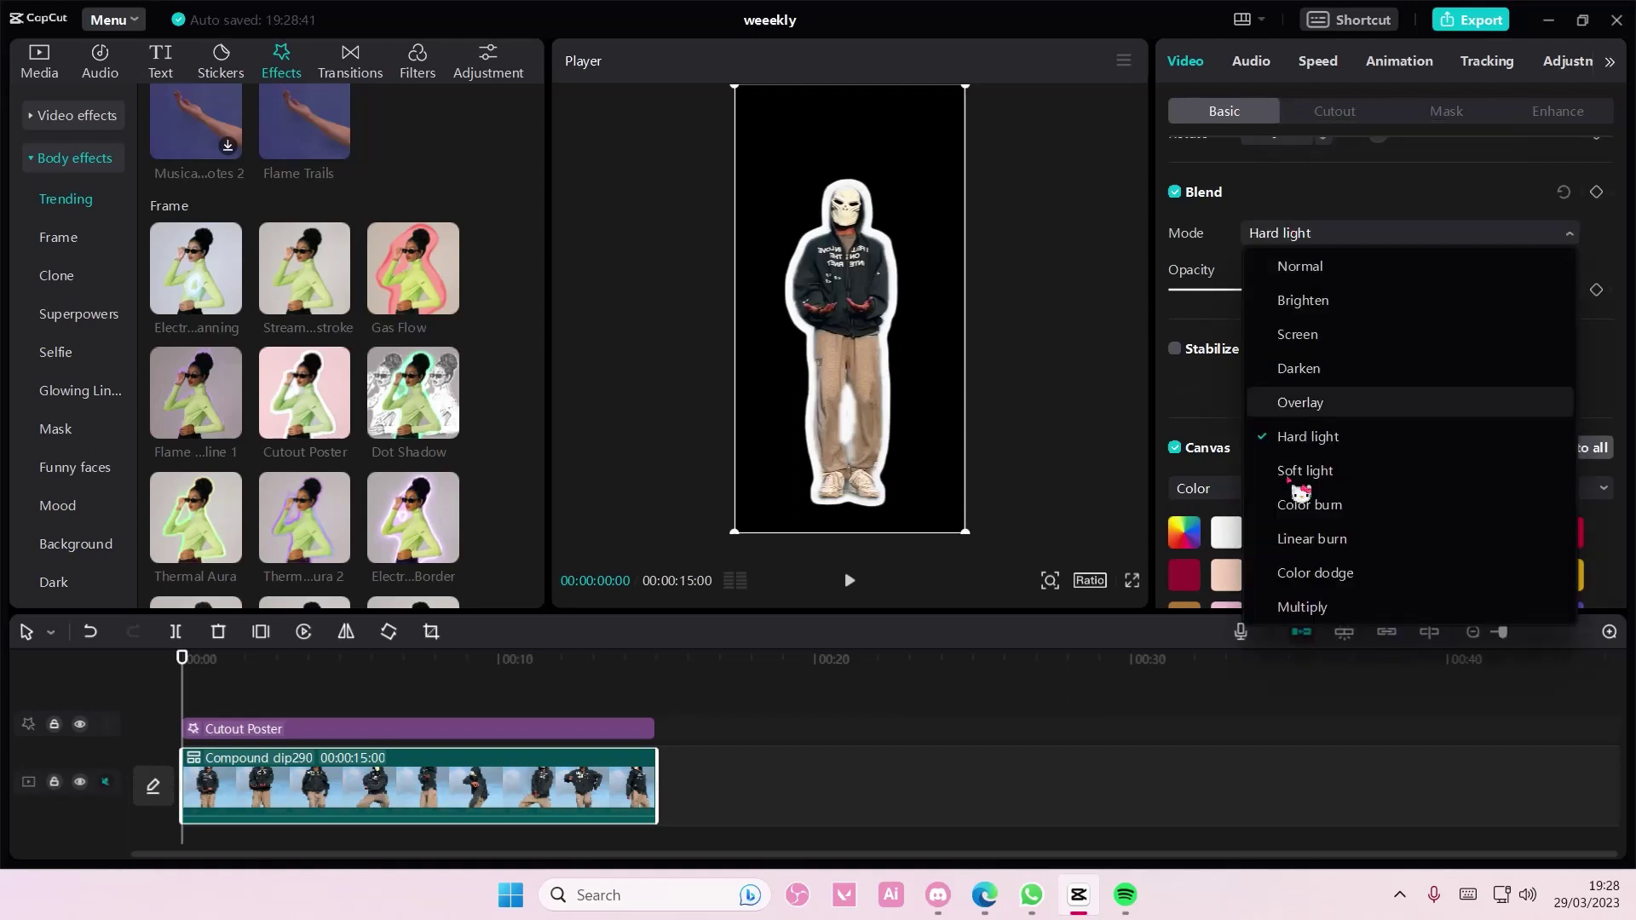
- Turn on Auto cutout for the compound clip and scrub while it processes
left_click(1305, 234)
left_click(1335, 109)
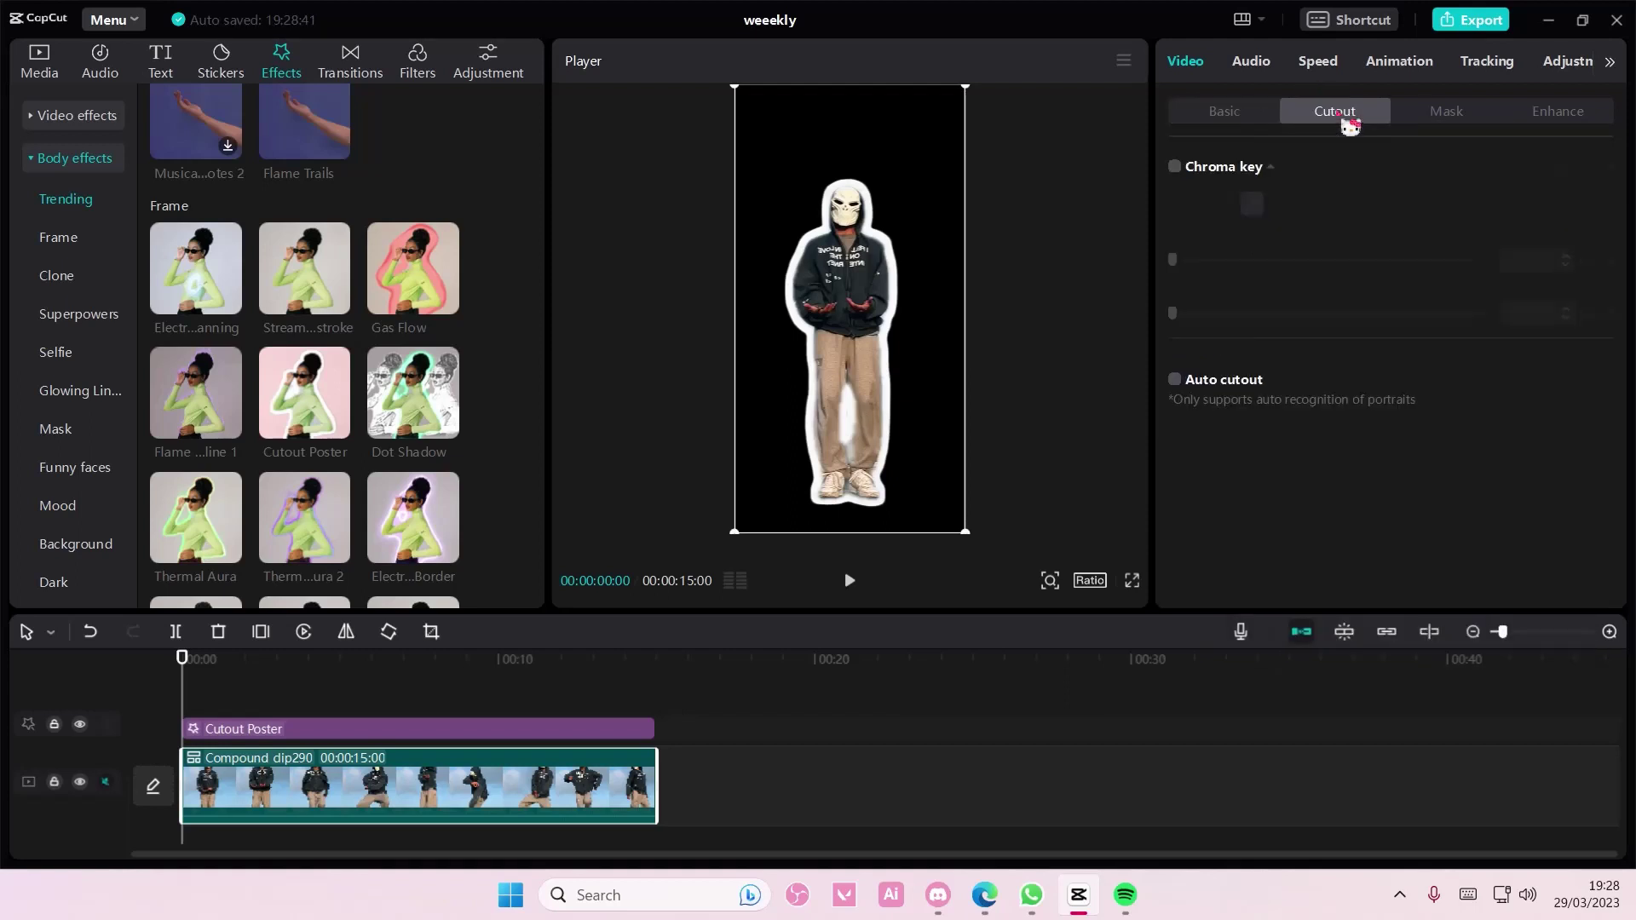
left_click(1174, 380)
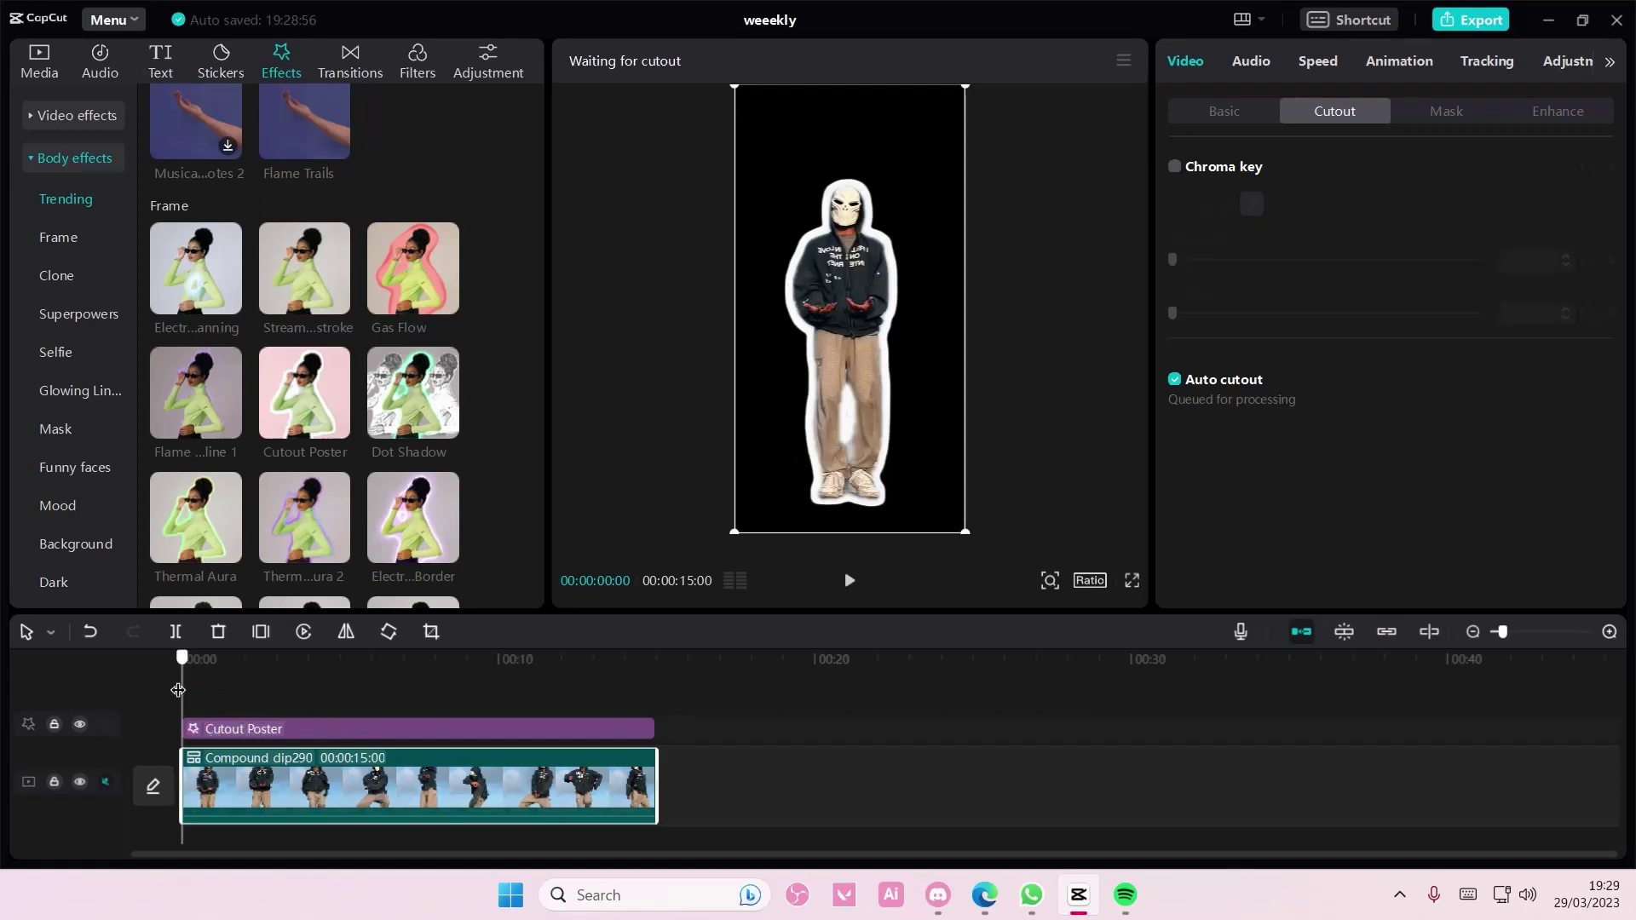
mouse_move(178, 691)
left_mouse_down()
mouse_move(311, 709)
mouse_move(175, 710)
mouse_move(347, 715)
mouse_move(213, 718)
mouse_move(285, 716)
mouse_move(359, 754)
left_mouse_up()
- Return to Basic settings and scrub around 1-3 seconds to check the cut-out result
left_click(1220, 121)
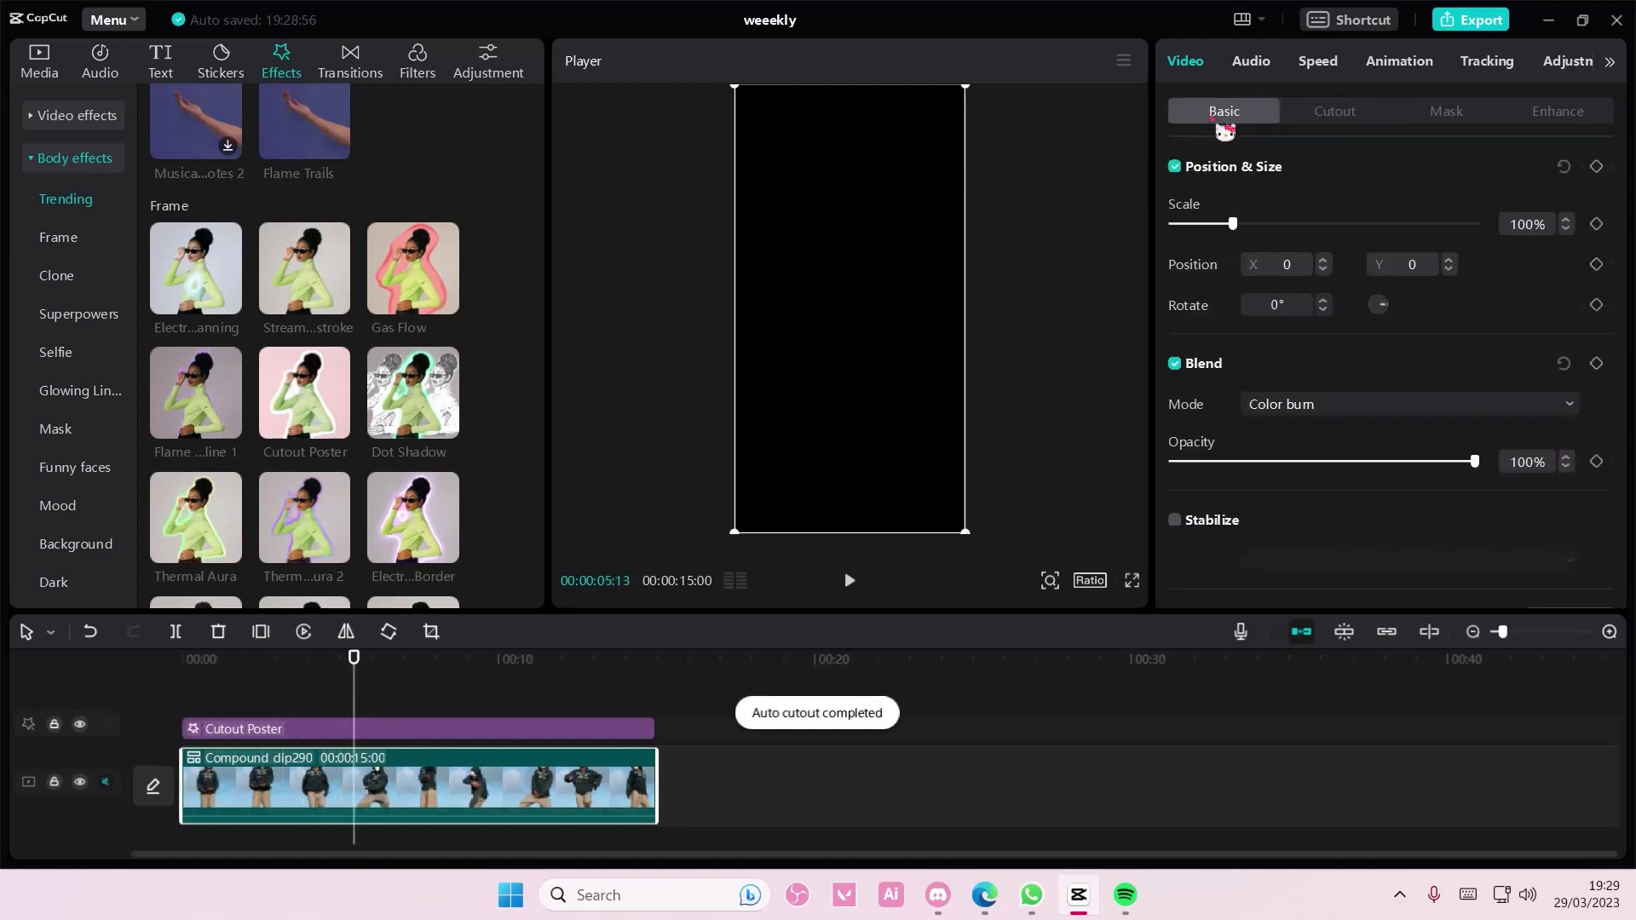
left_click_drag(370, 676, 292, 760)
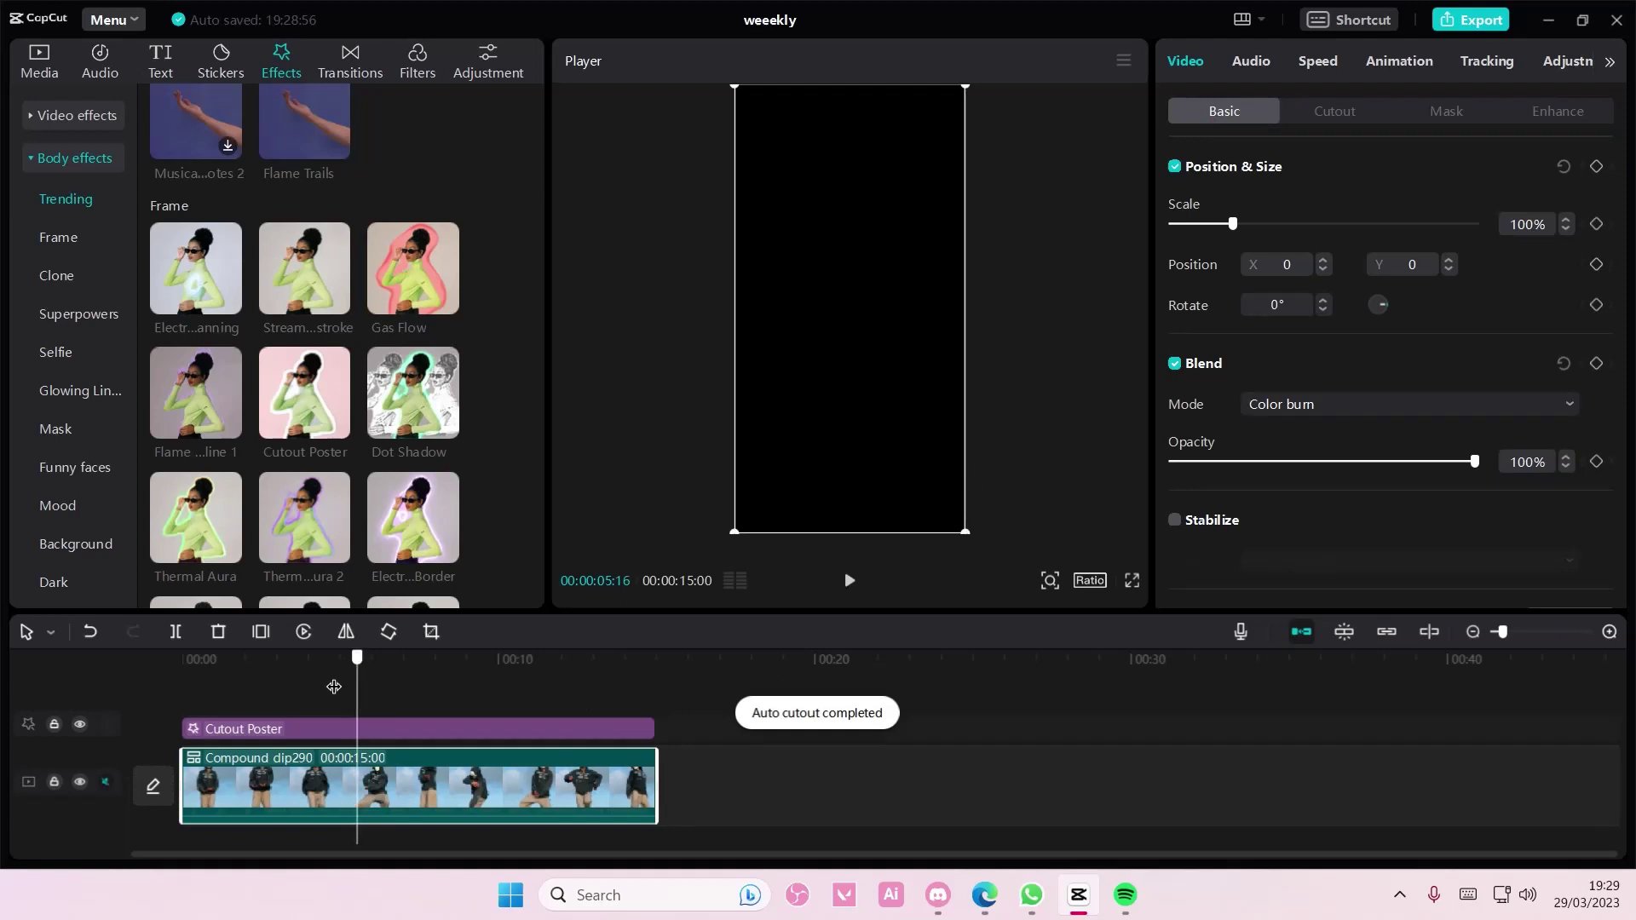
left_click(277, 691)
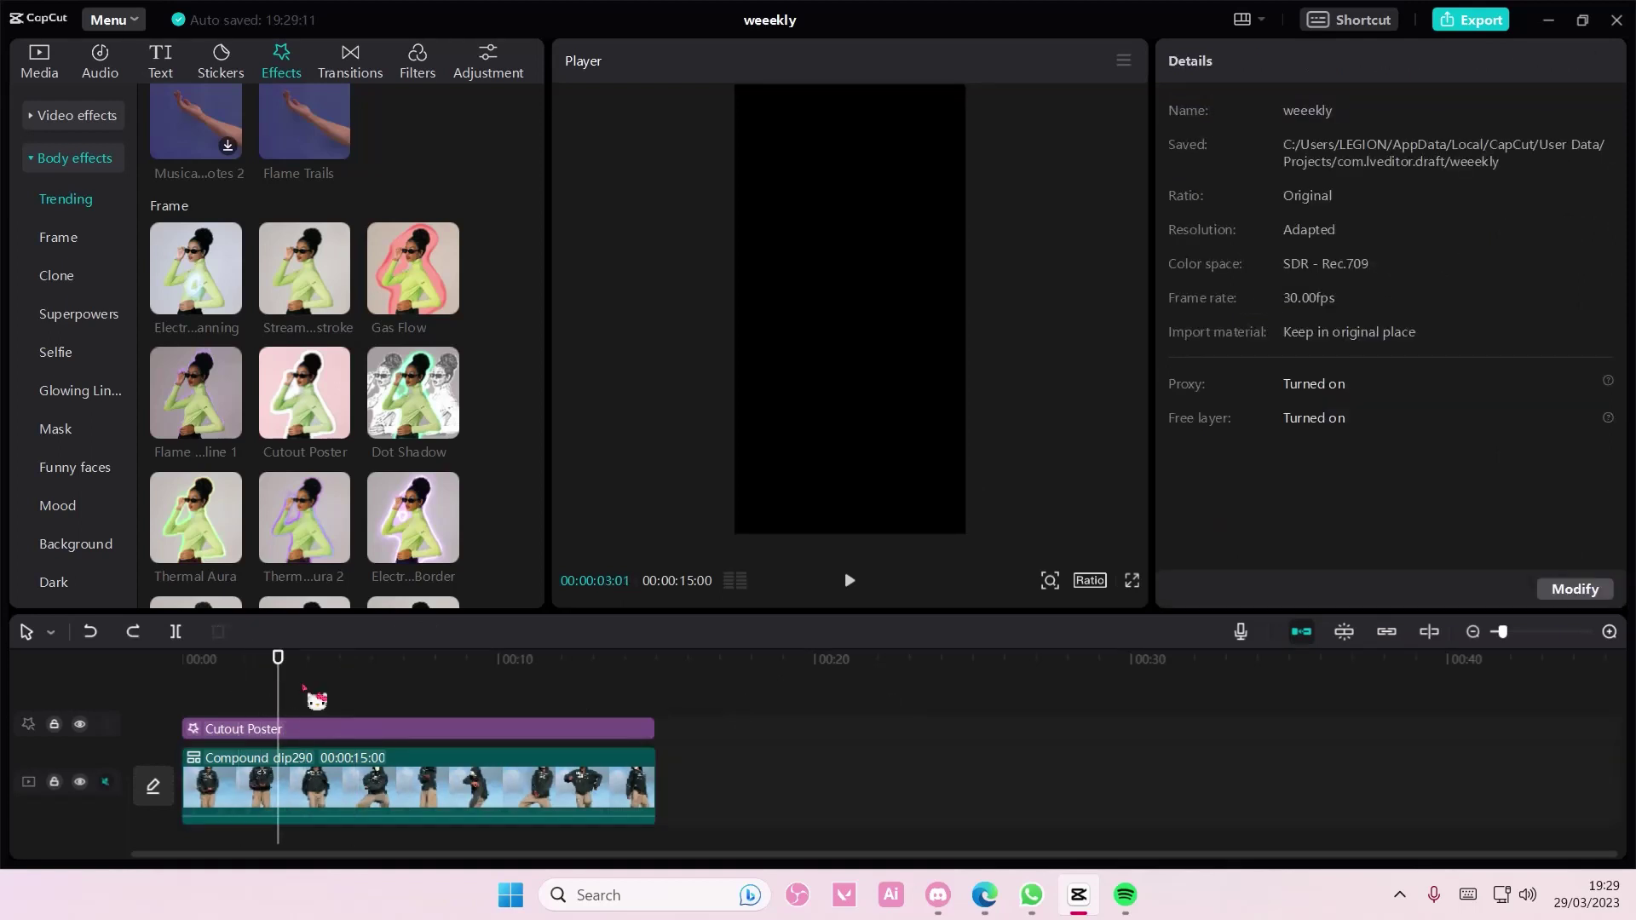
left_click(301, 693)
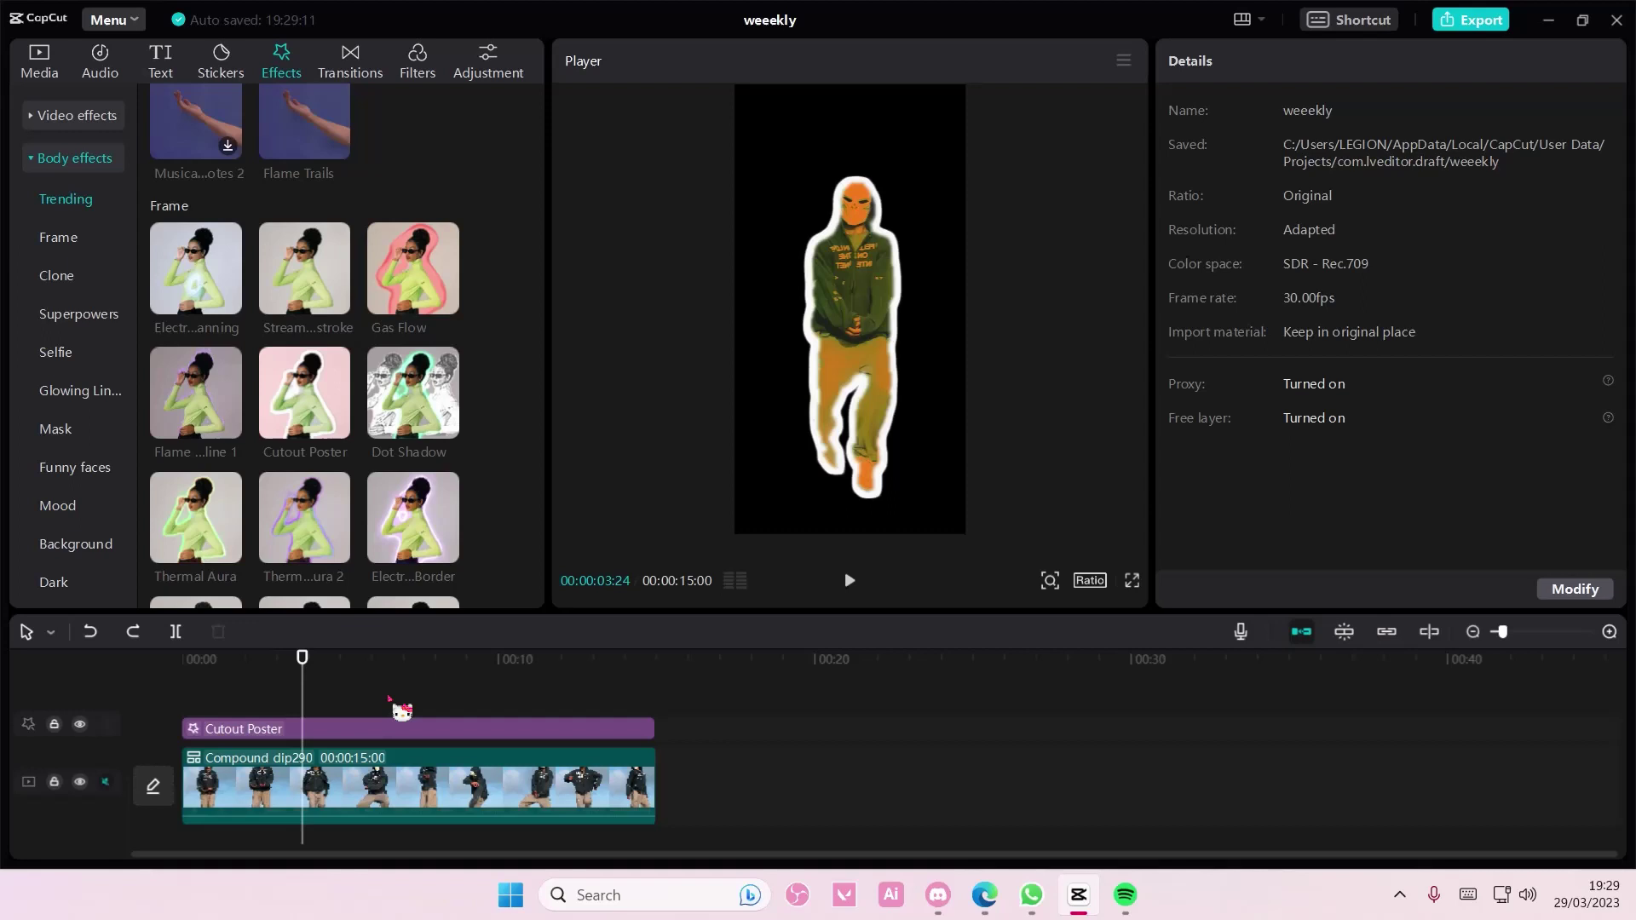
left_click_drag(390, 701, 238, 709)
- Set the compound clip's canvas background to the Style type and browse the style grid
left_click(348, 768)
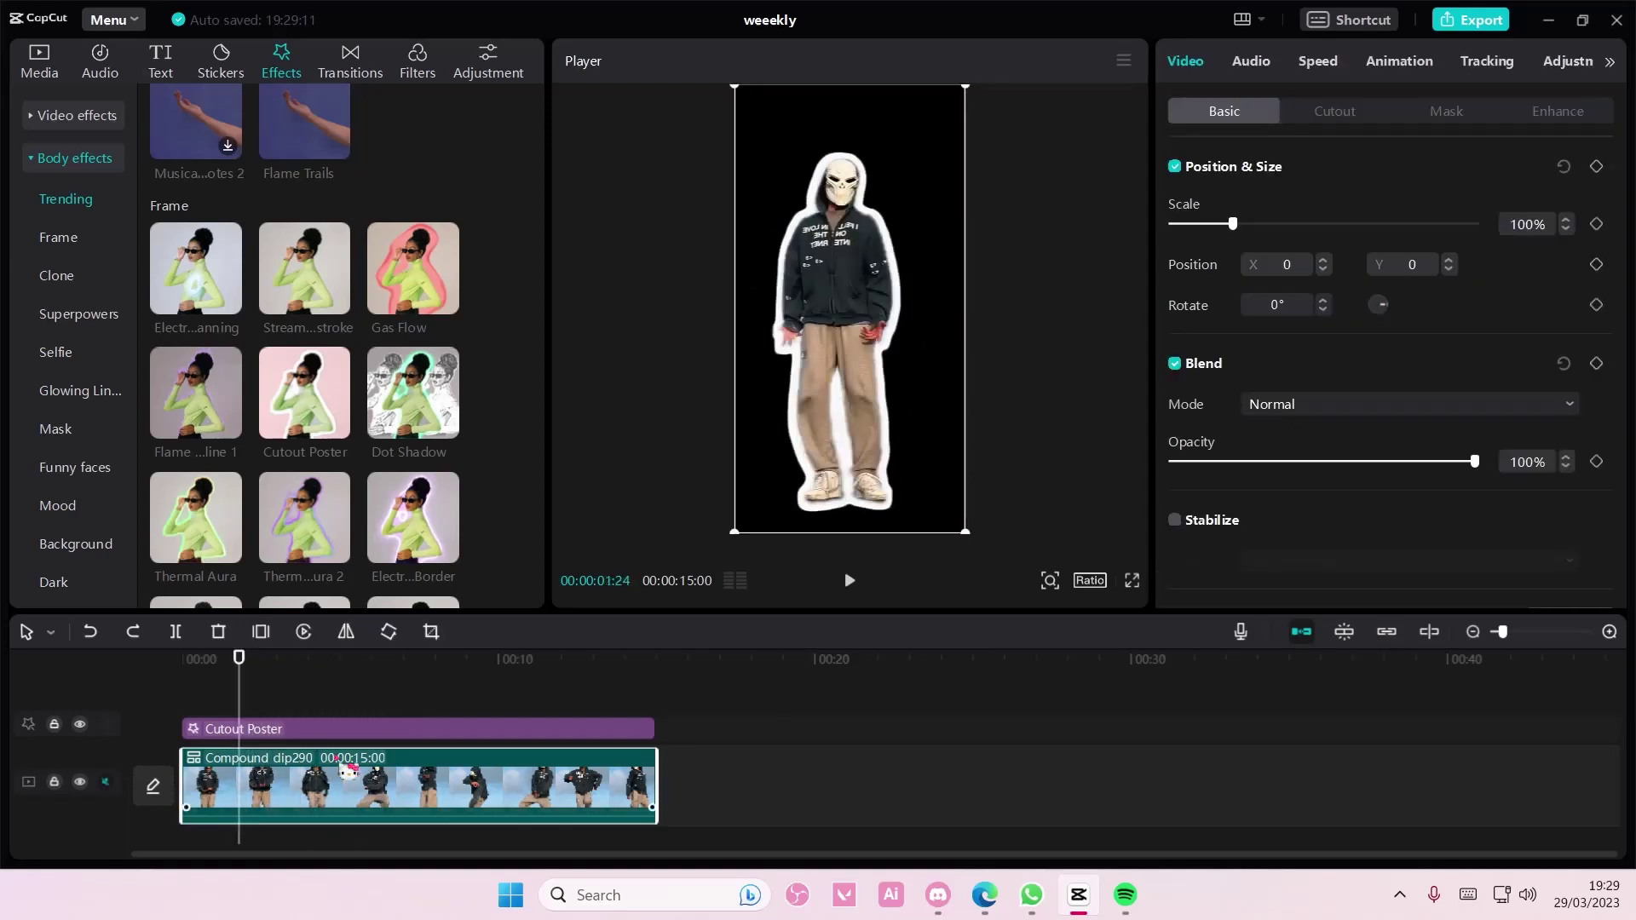
left_click(1319, 118)
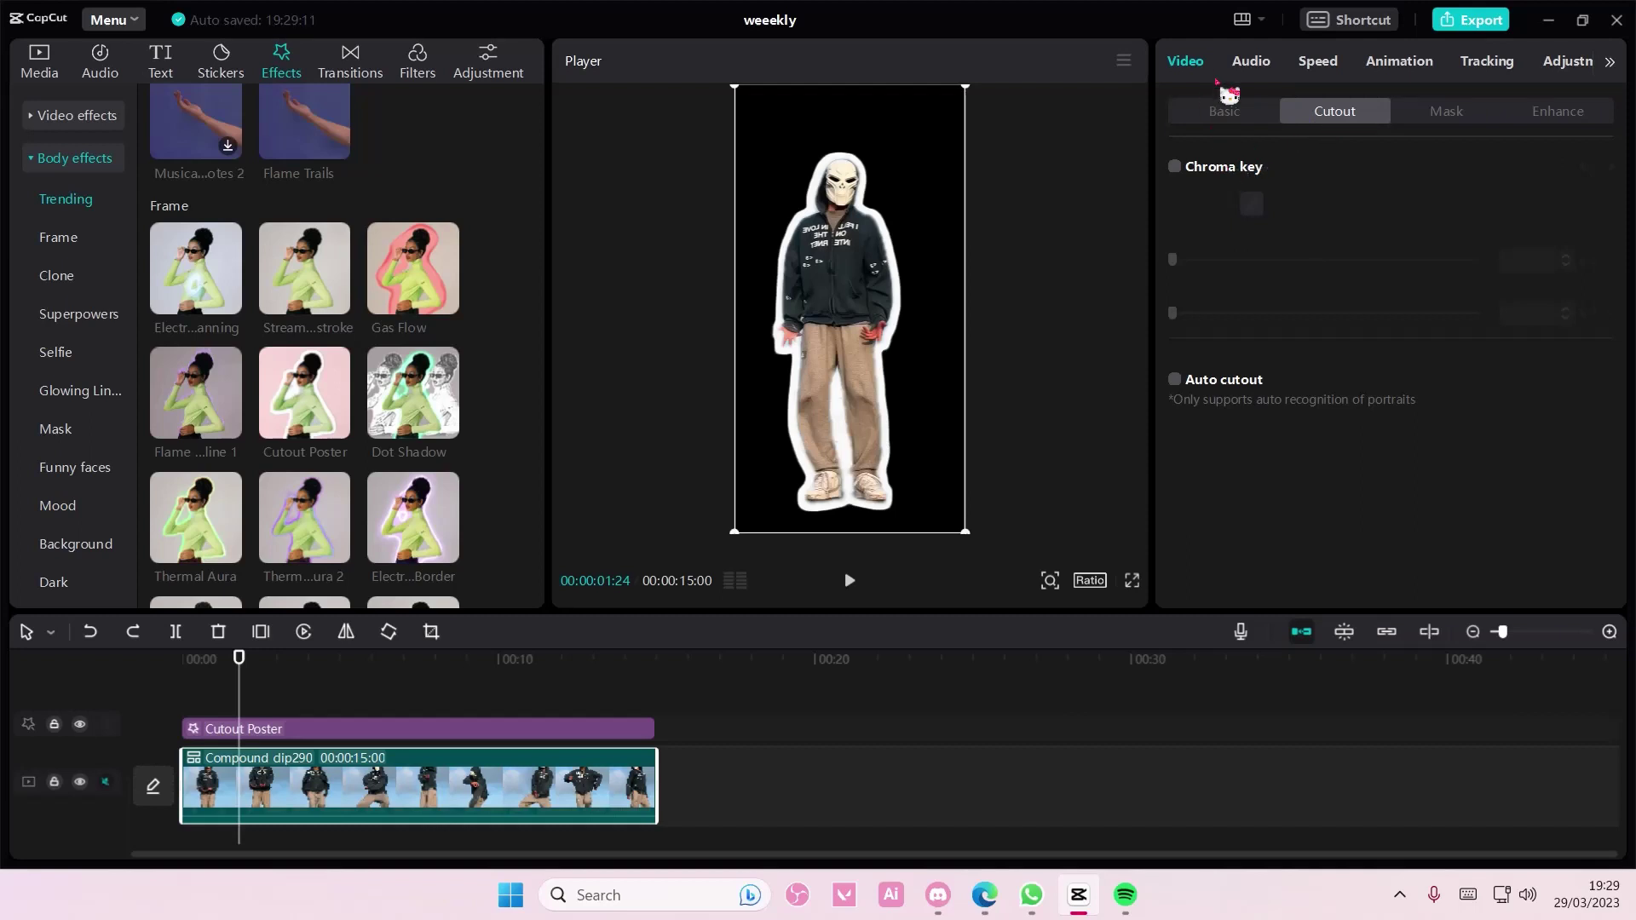
left_click(1224, 112)
scroll(1229, 529, "down", 2)
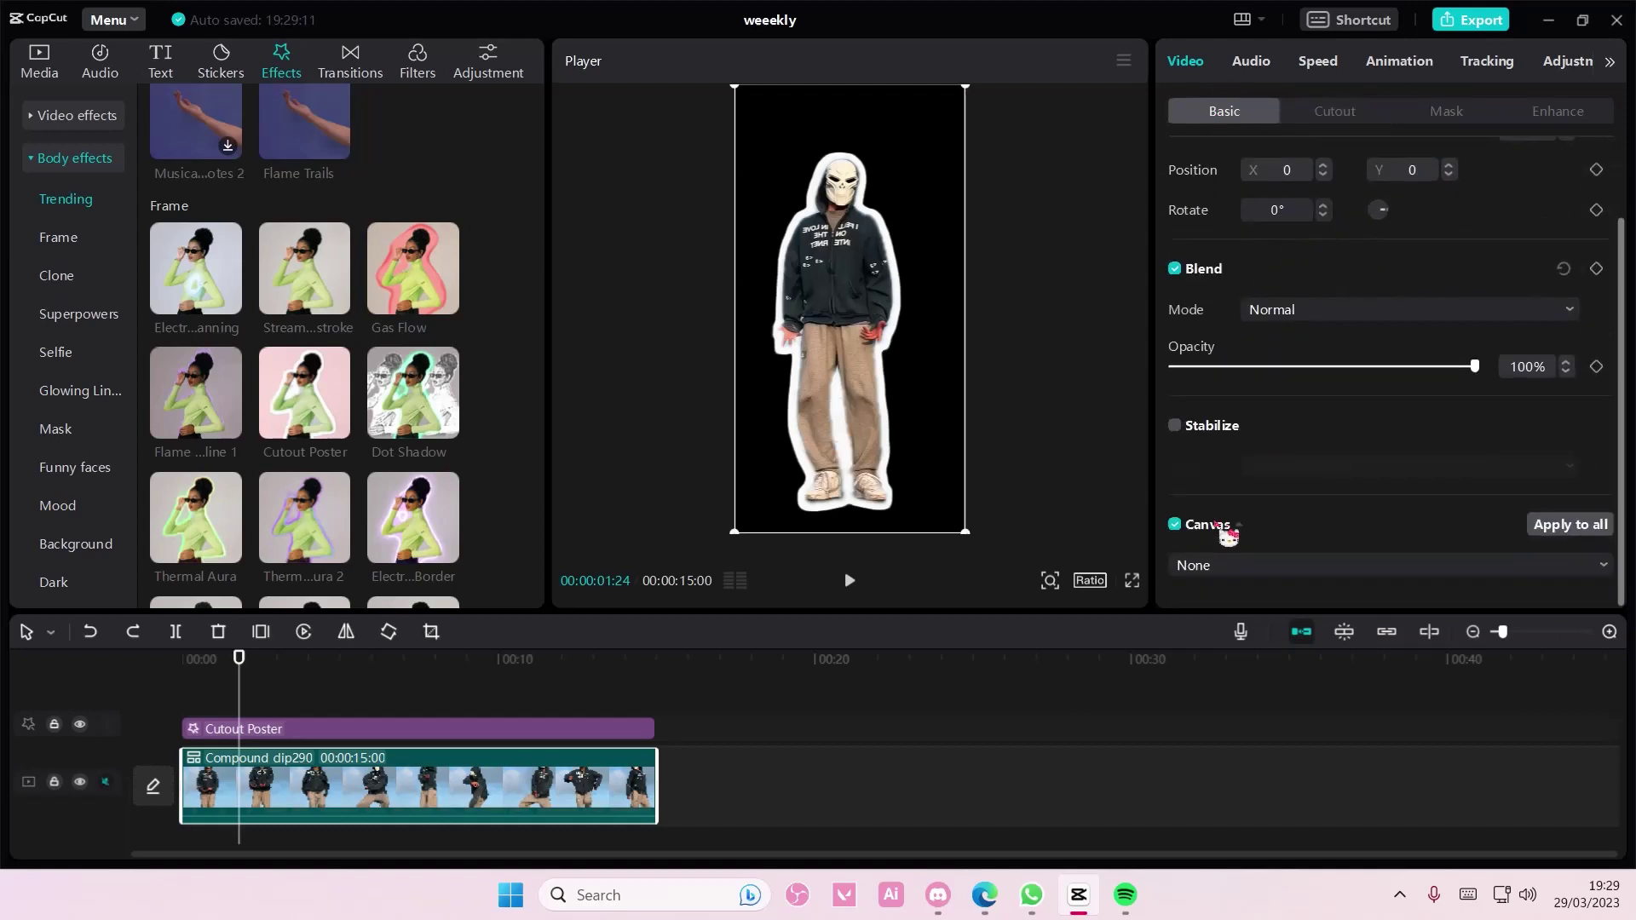
left_click(1215, 558)
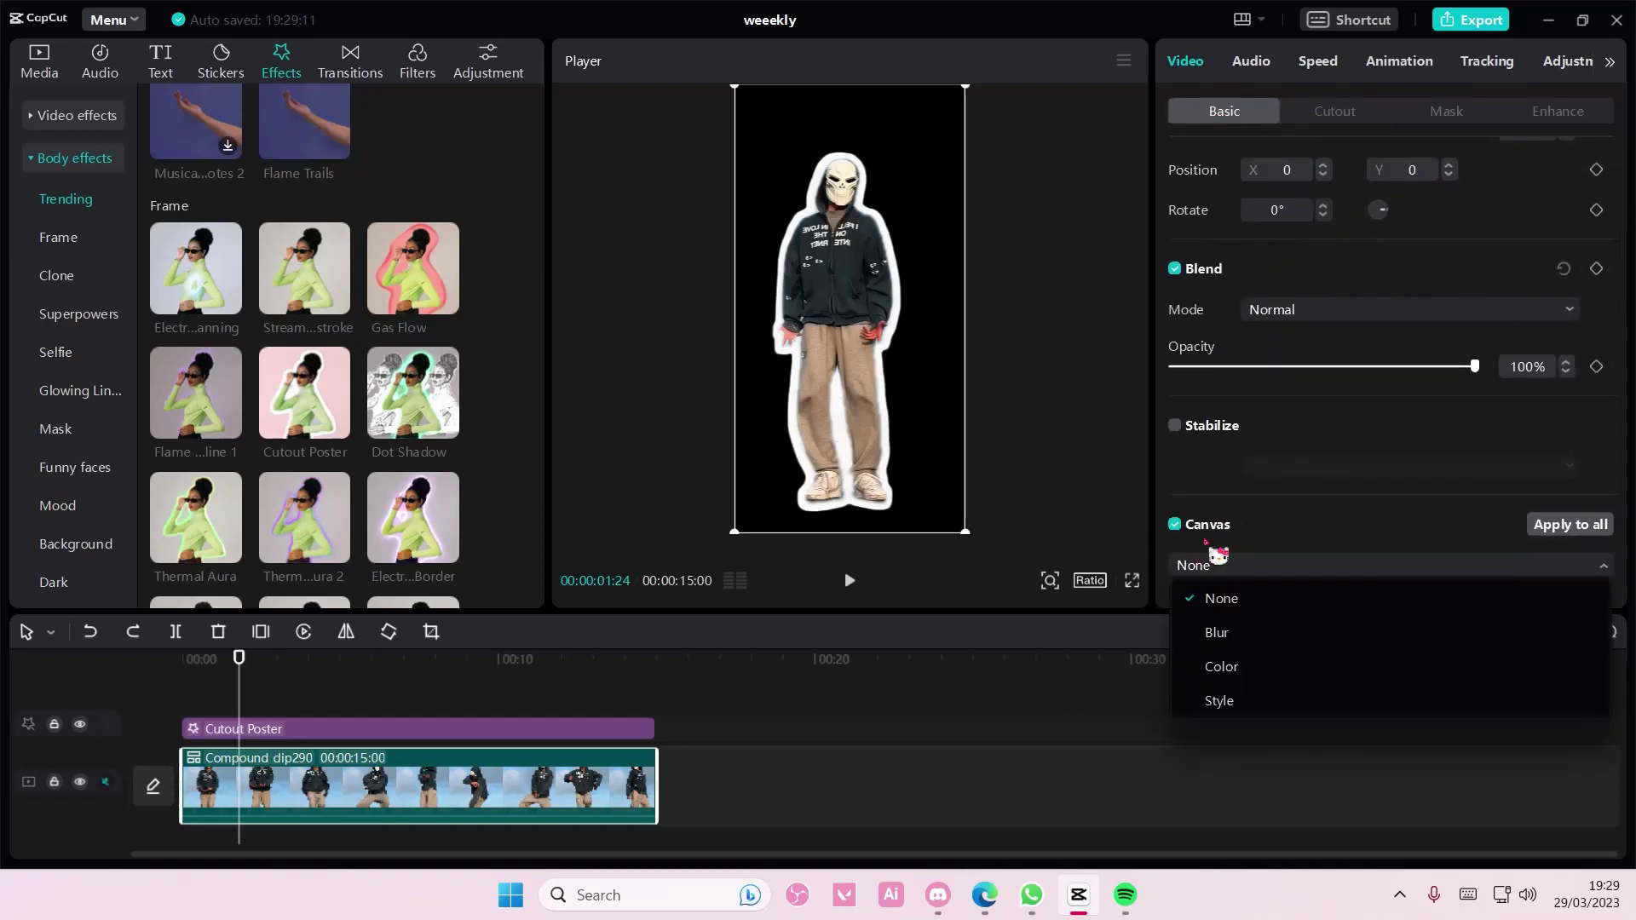
left_click(1237, 698)
scroll(1282, 577, "down", 2)
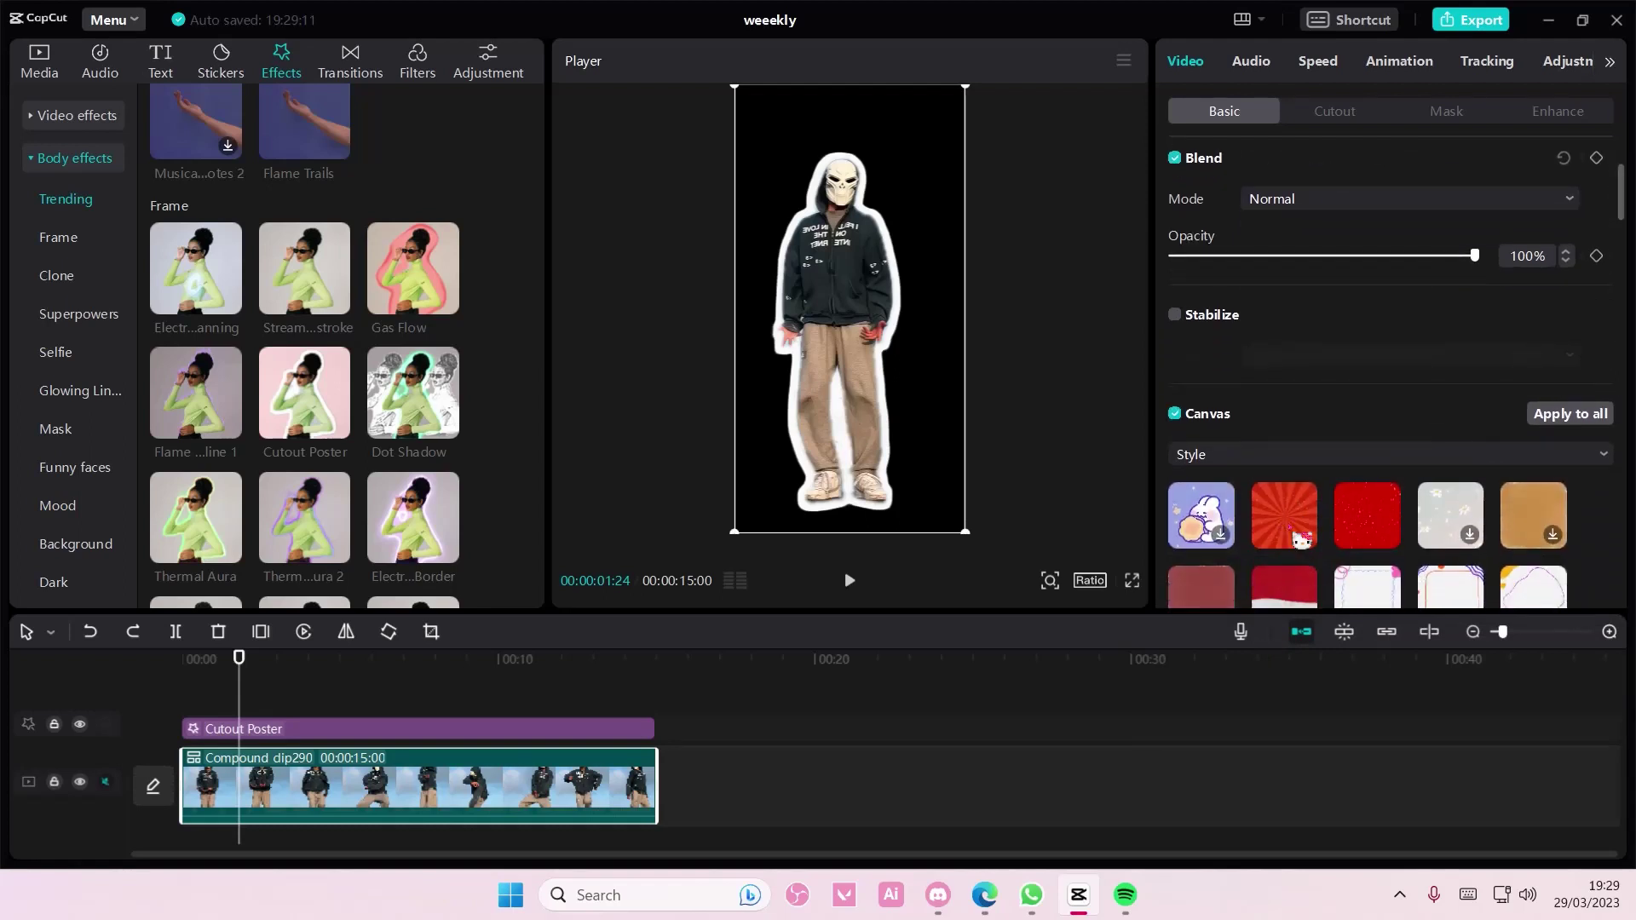
scroll(1367, 538, "down", 2)
left_click_drag(1367, 499, 910, 371)
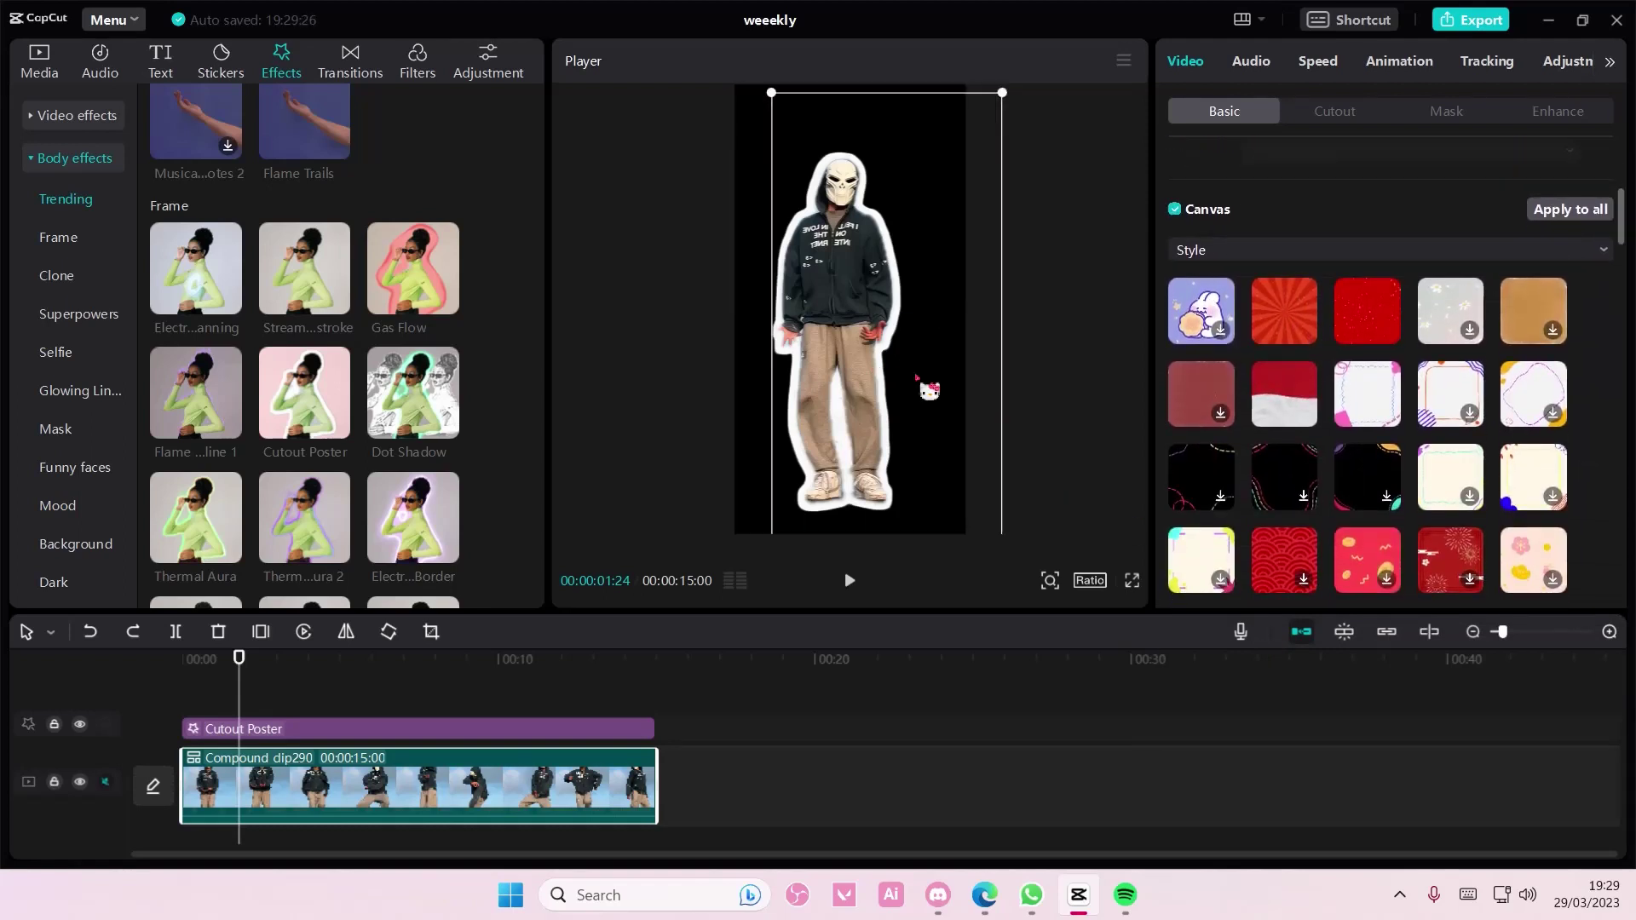
- Undo the earlier merge and create one compound clip from the effect and video clips
left_click(499, 711)
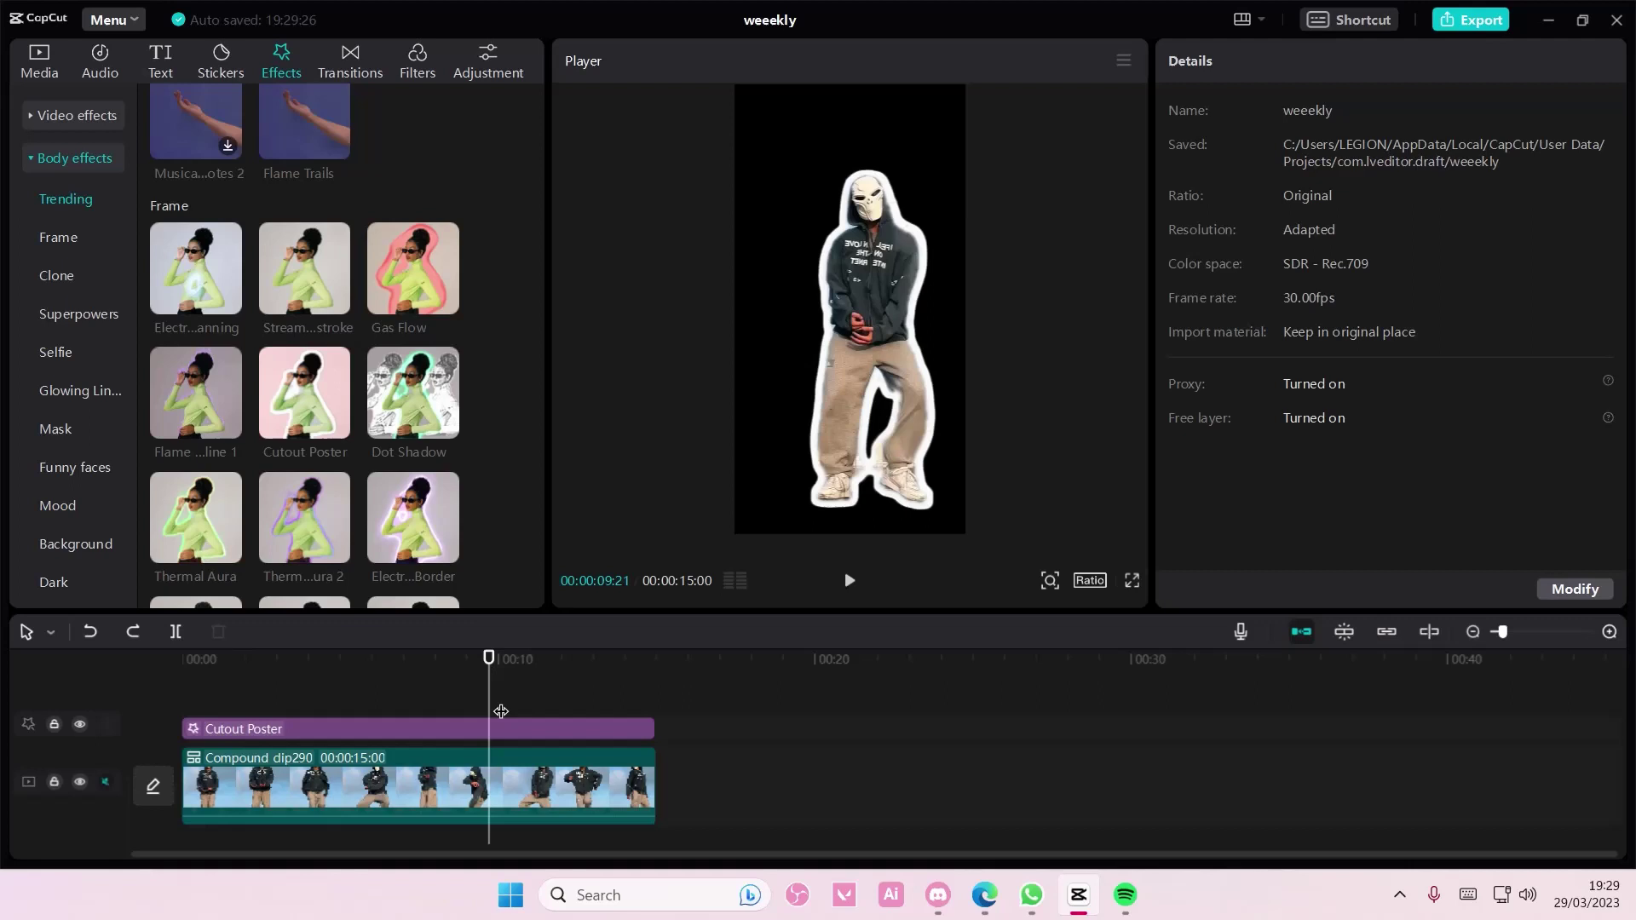
key("ctrl+z")
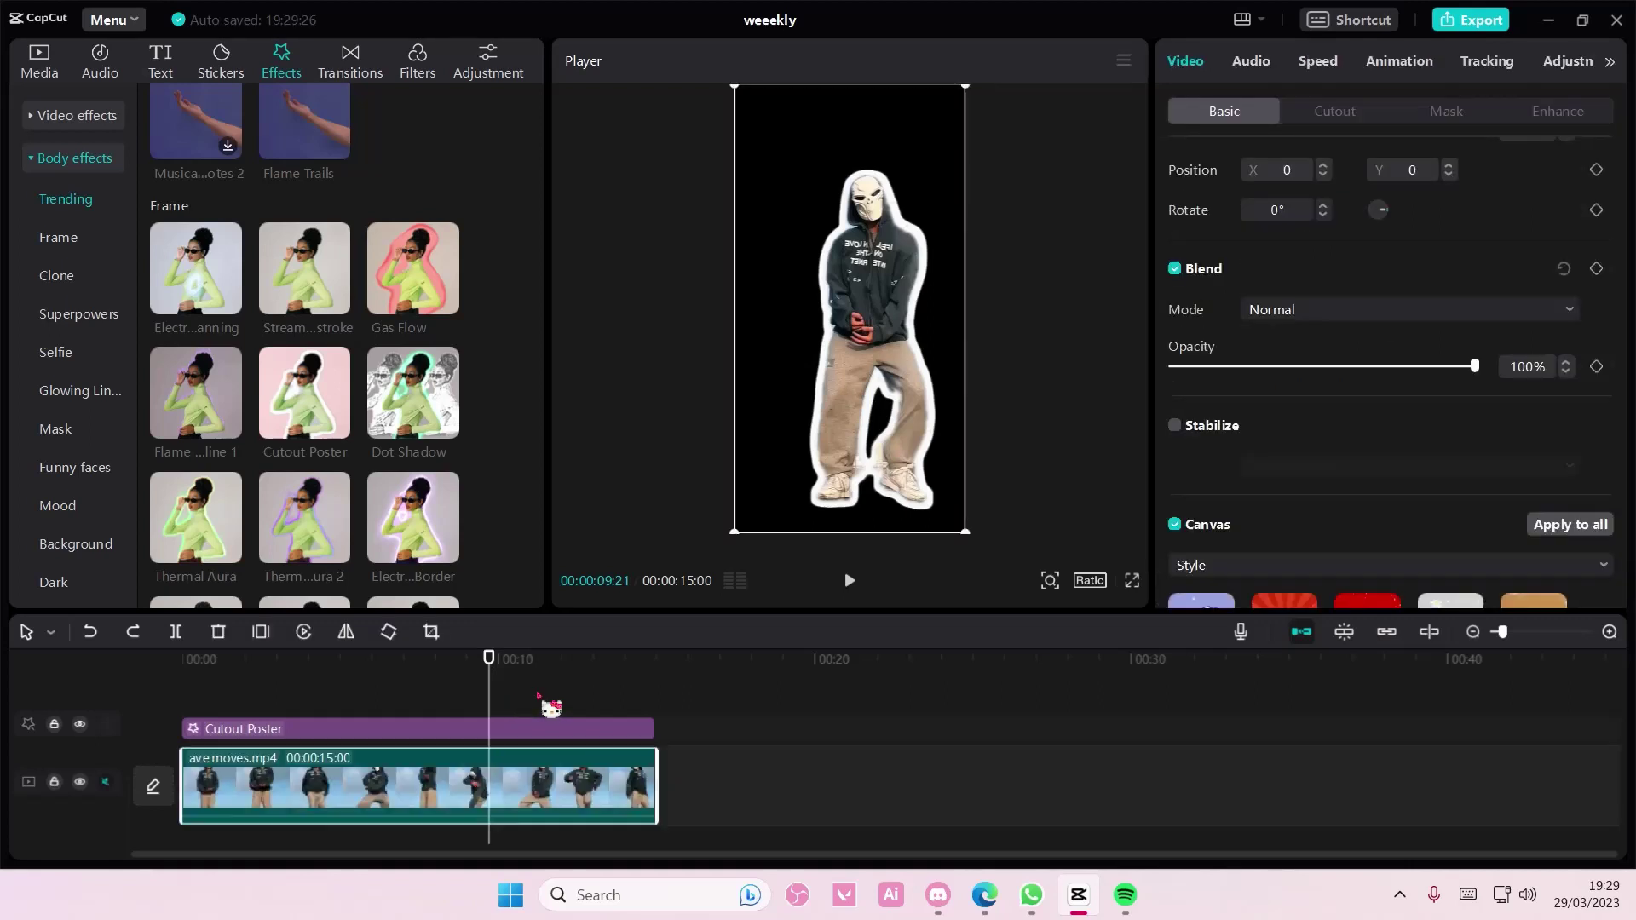
left_click(549, 707)
key("ctrl+a")
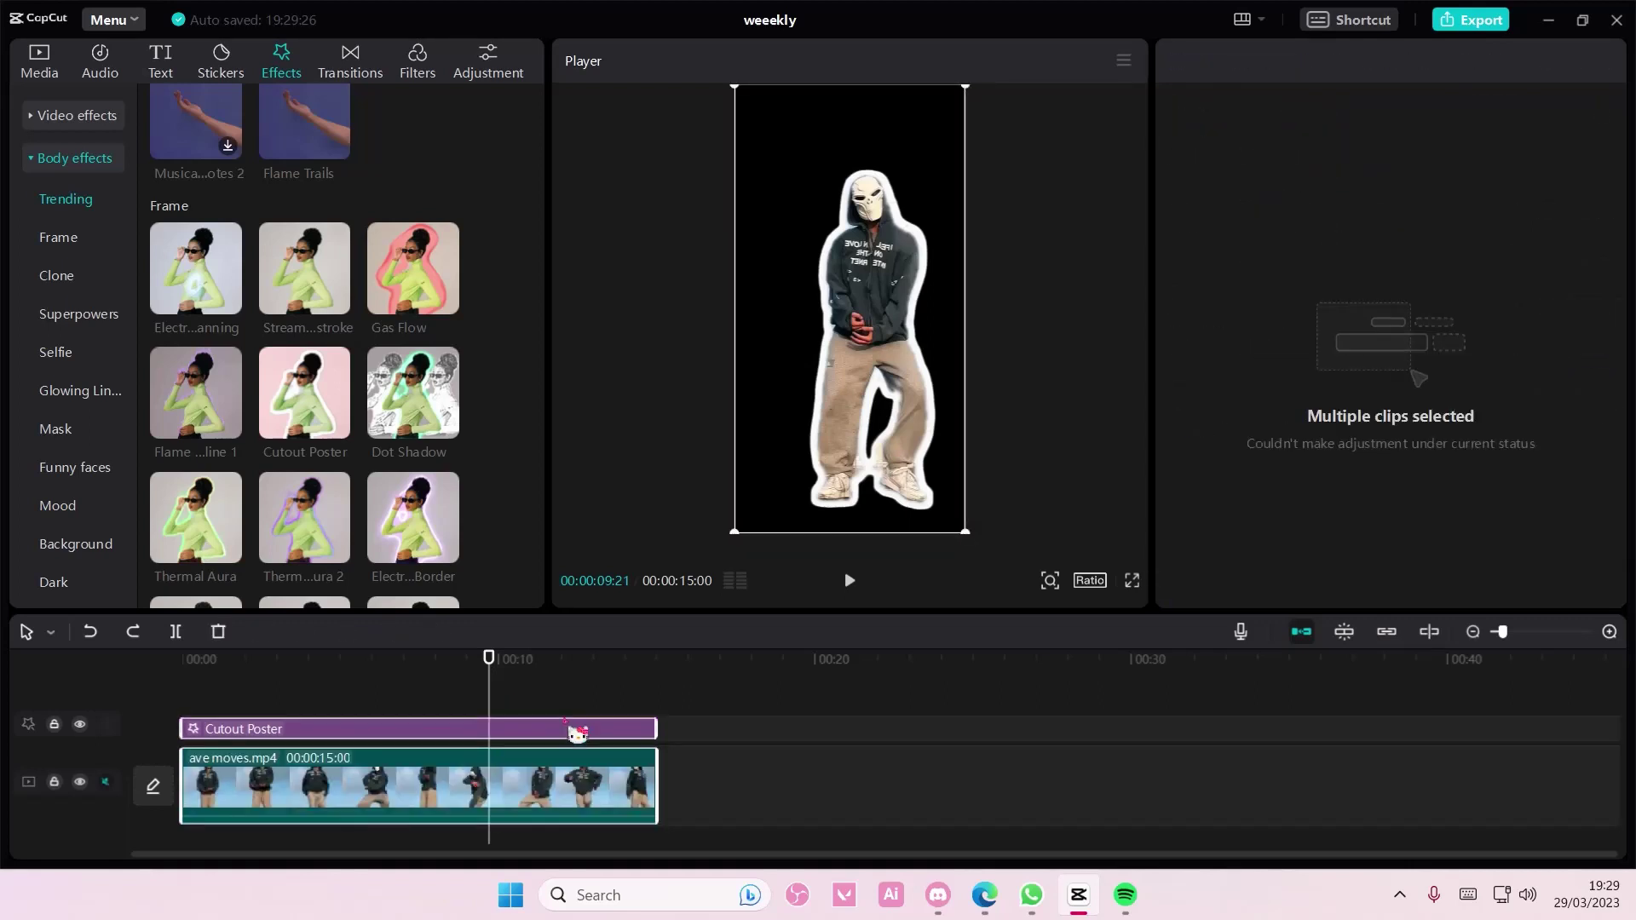
right_click(576, 767)
left_click(642, 765)
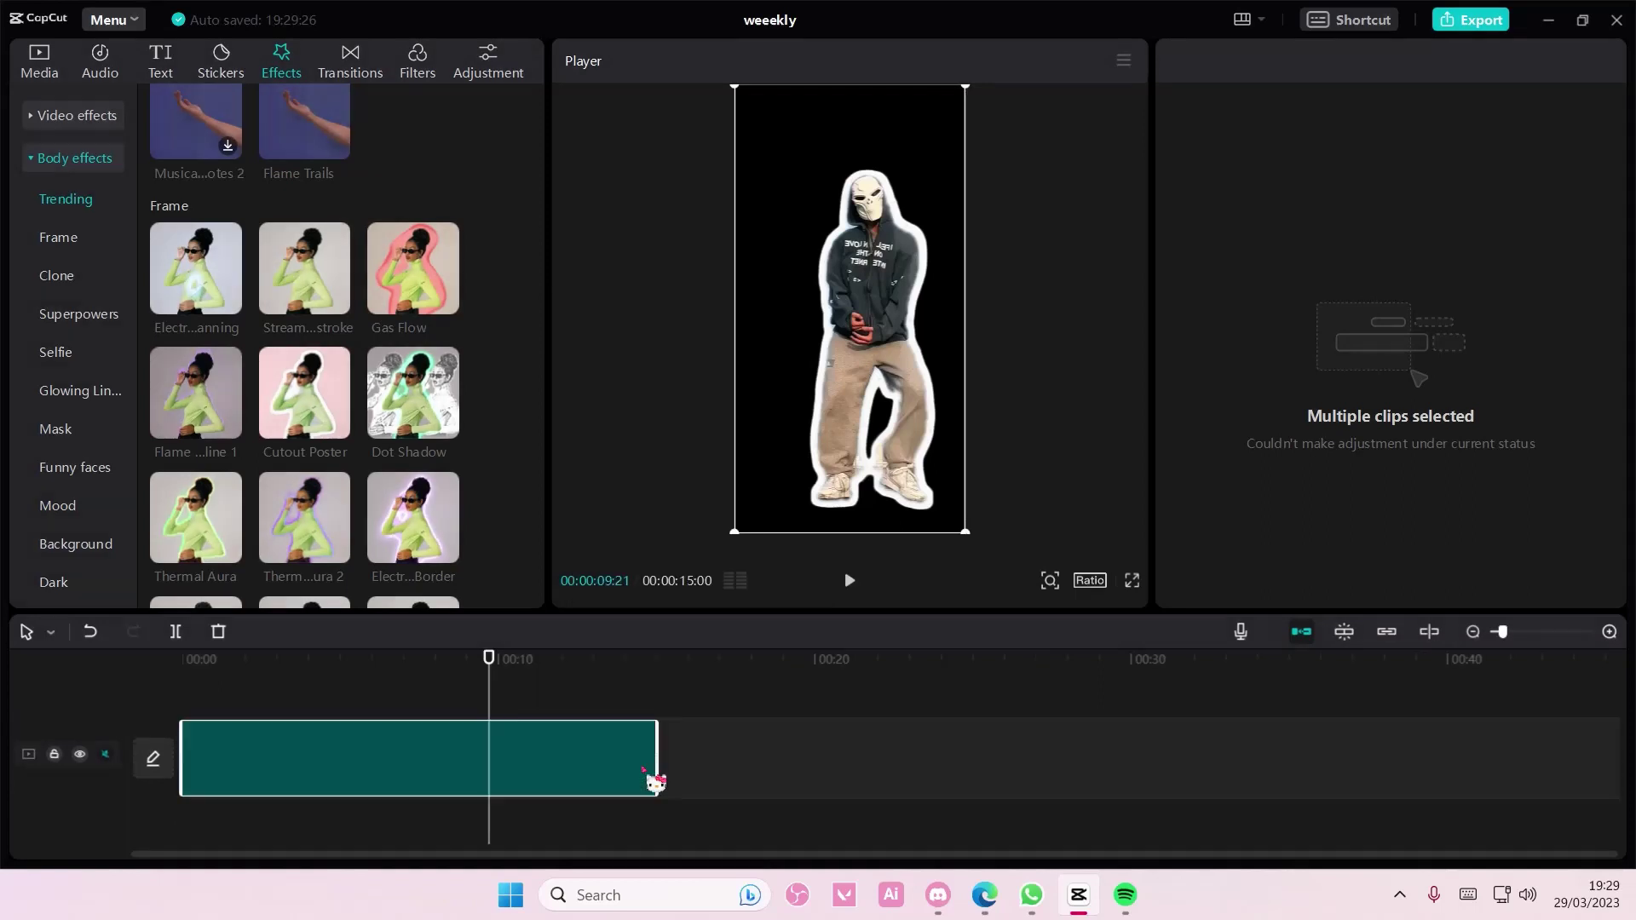
- Enable Auto cutout on the merged compound clip and return the playhead to the start
left_click(1355, 116)
left_click(1178, 383)
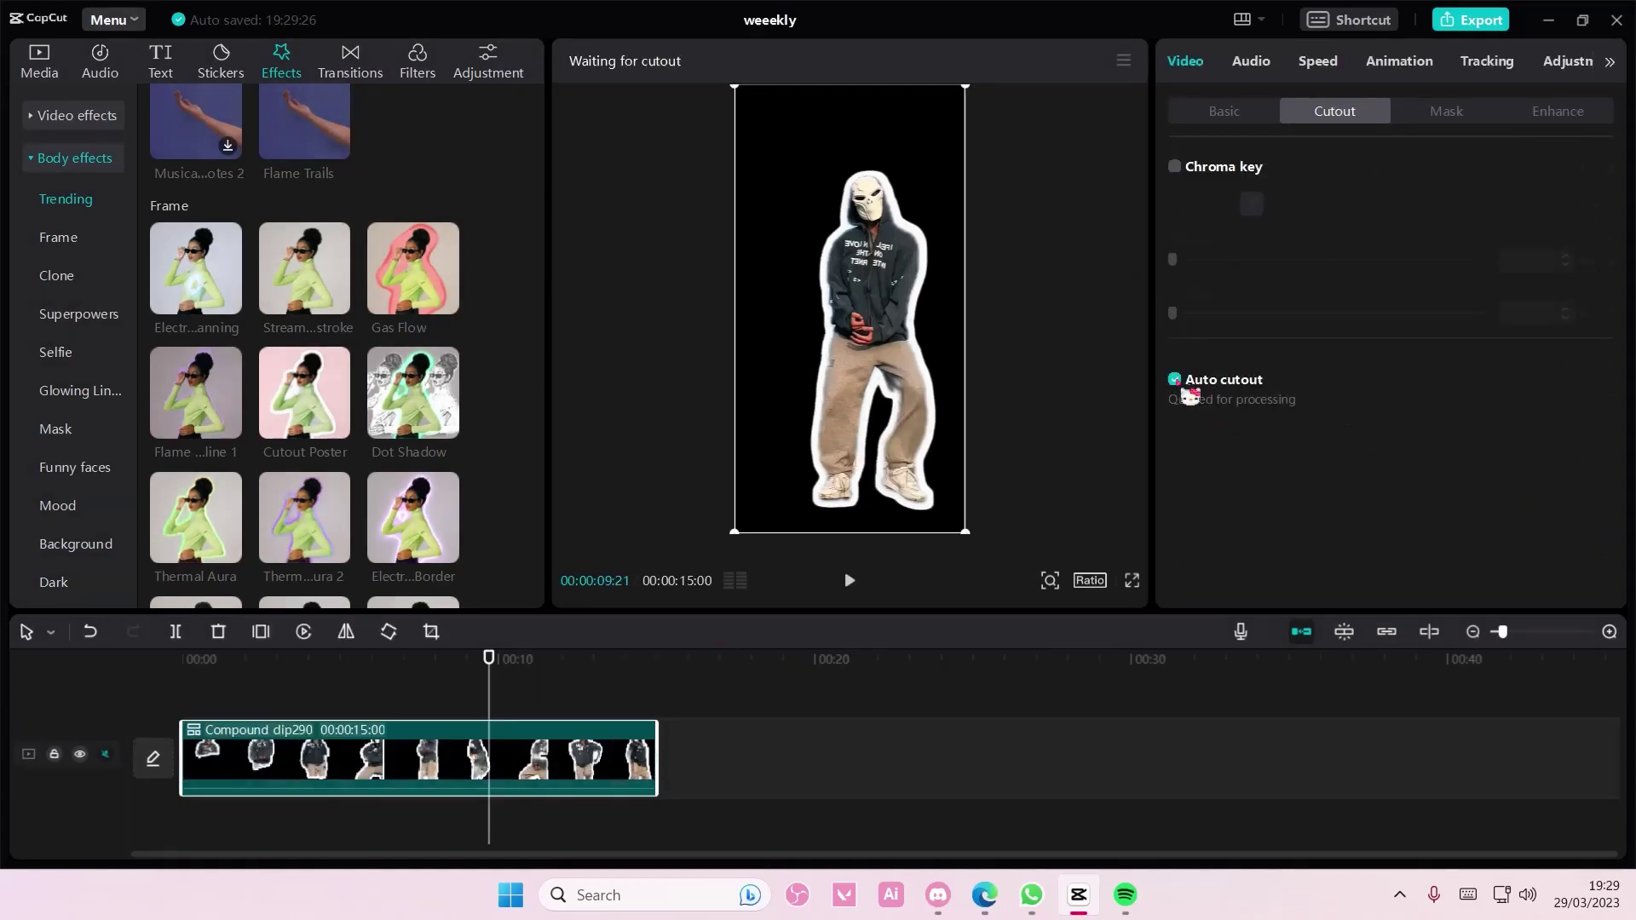
mouse_move(490, 699)
left_mouse_down()
mouse_move(272, 705)
mouse_move(371, 719)
mouse_move(340, 718)
left_mouse_up()
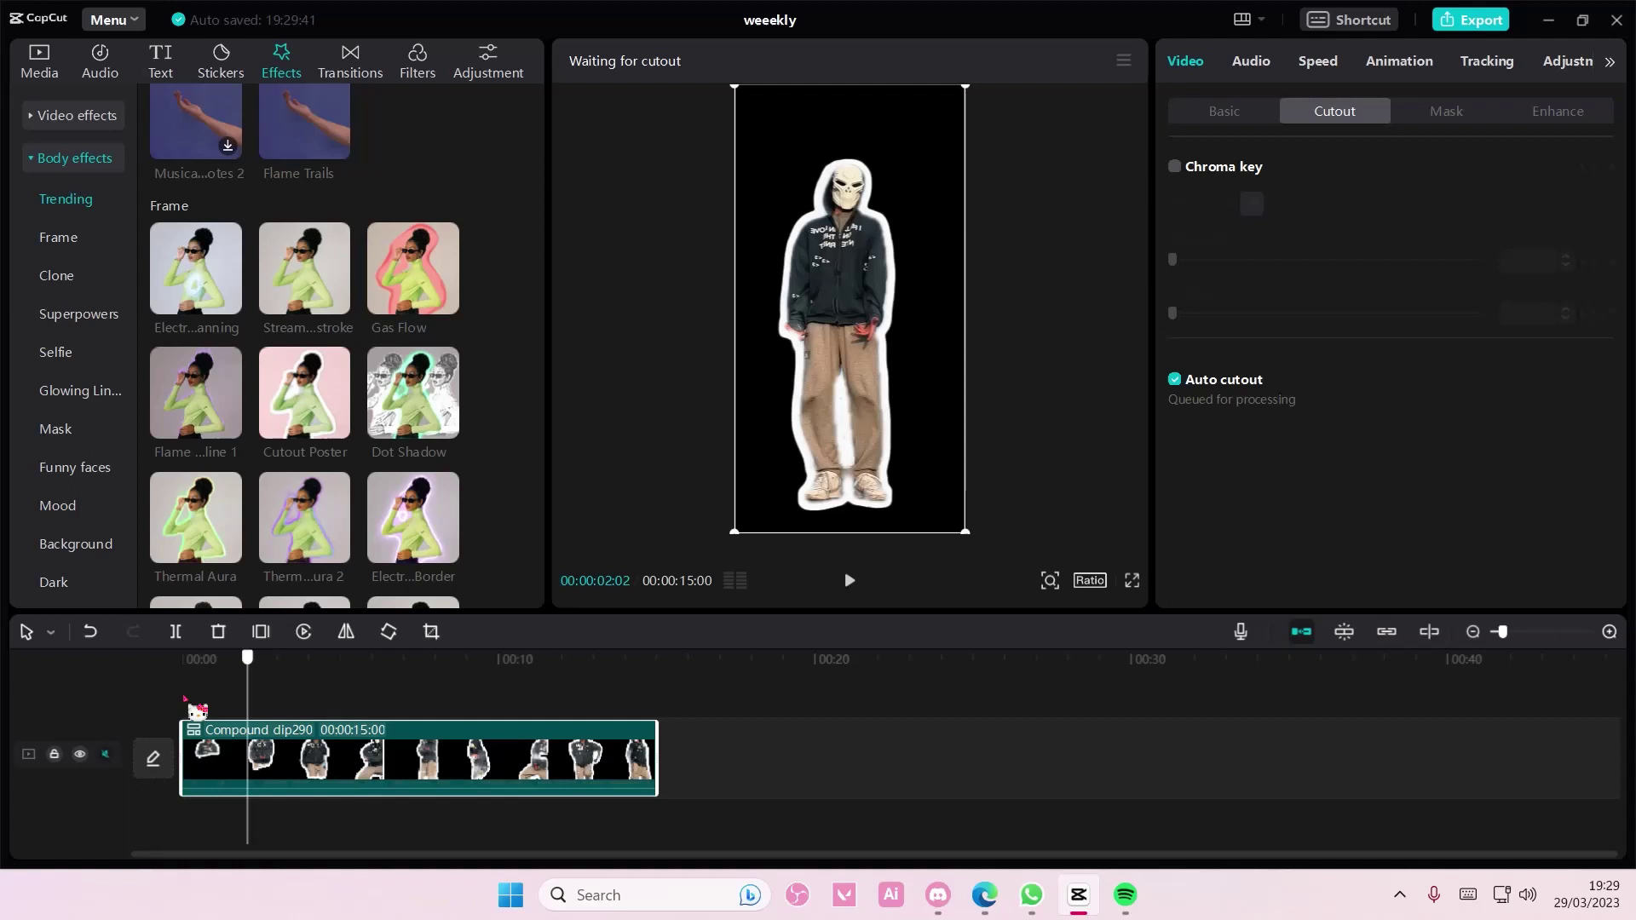
left_click_drag(340, 720, 183, 713)
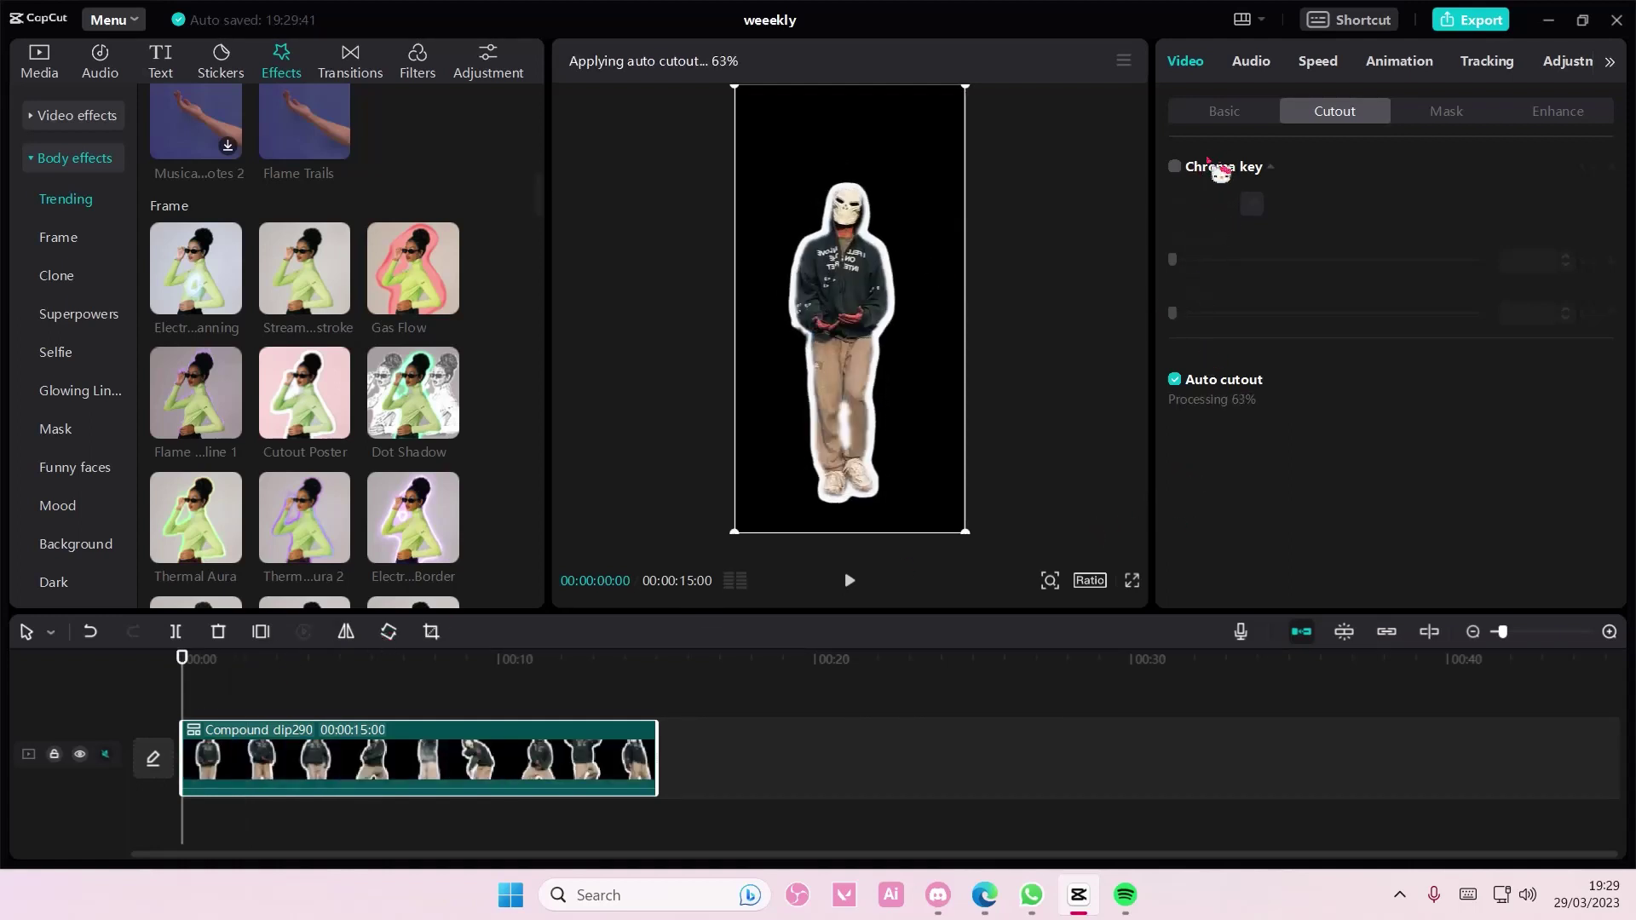
left_click(1225, 118)
scroll(1243, 521, "down", 2)
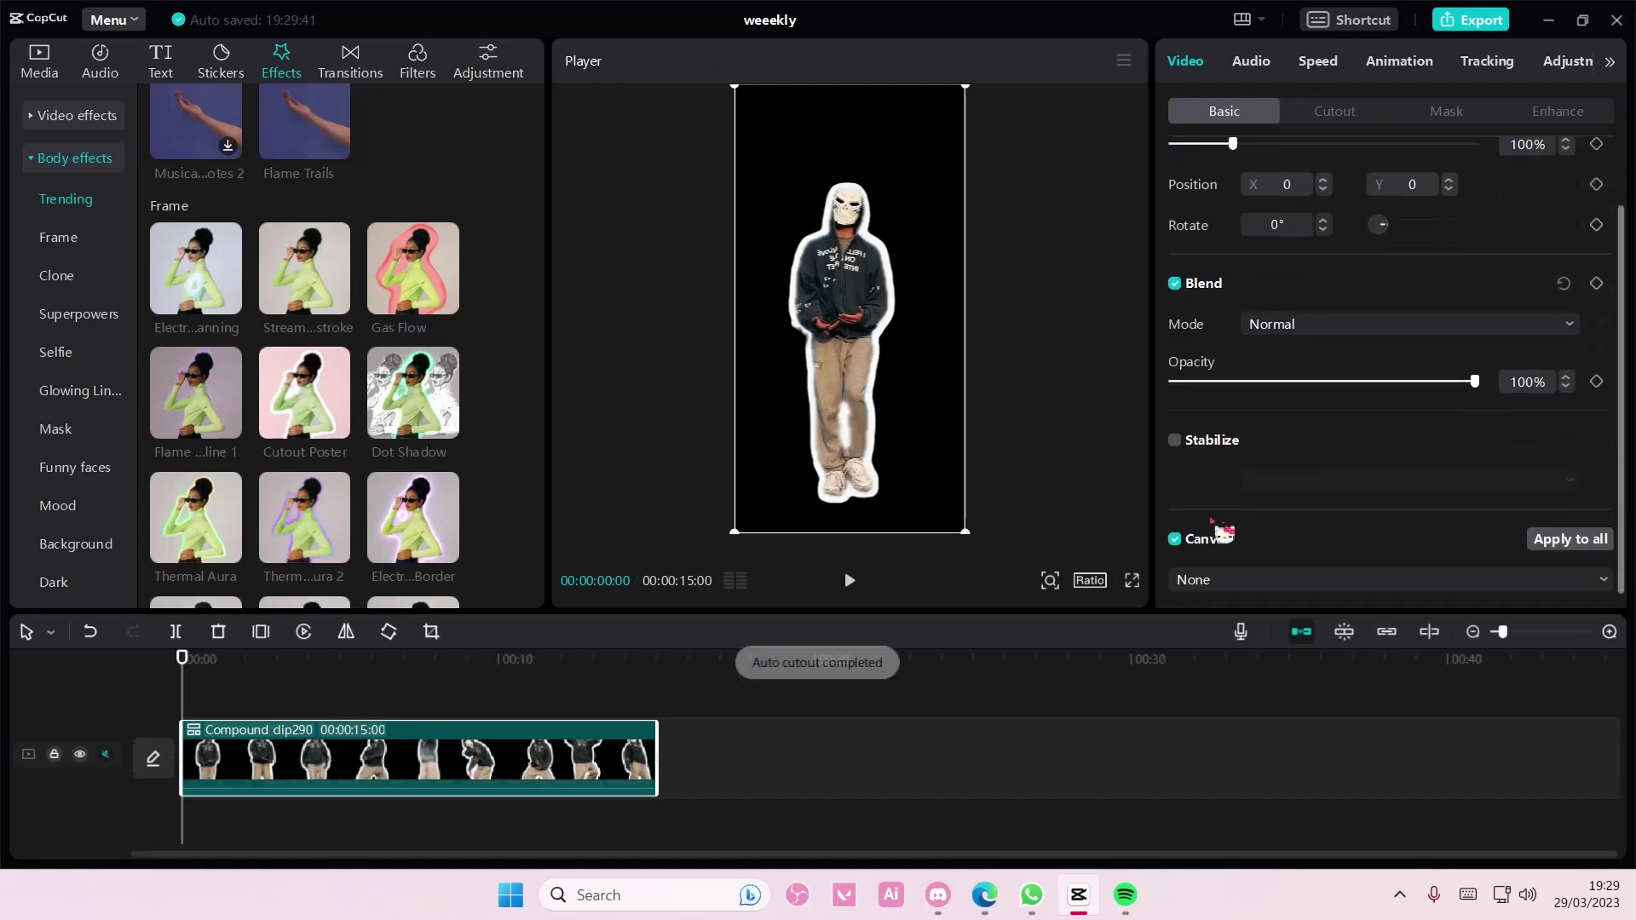
- Set the canvas to Style, try the teal hexagons tile and apply the icy-water background
left_click(1201, 566)
left_click(1258, 701)
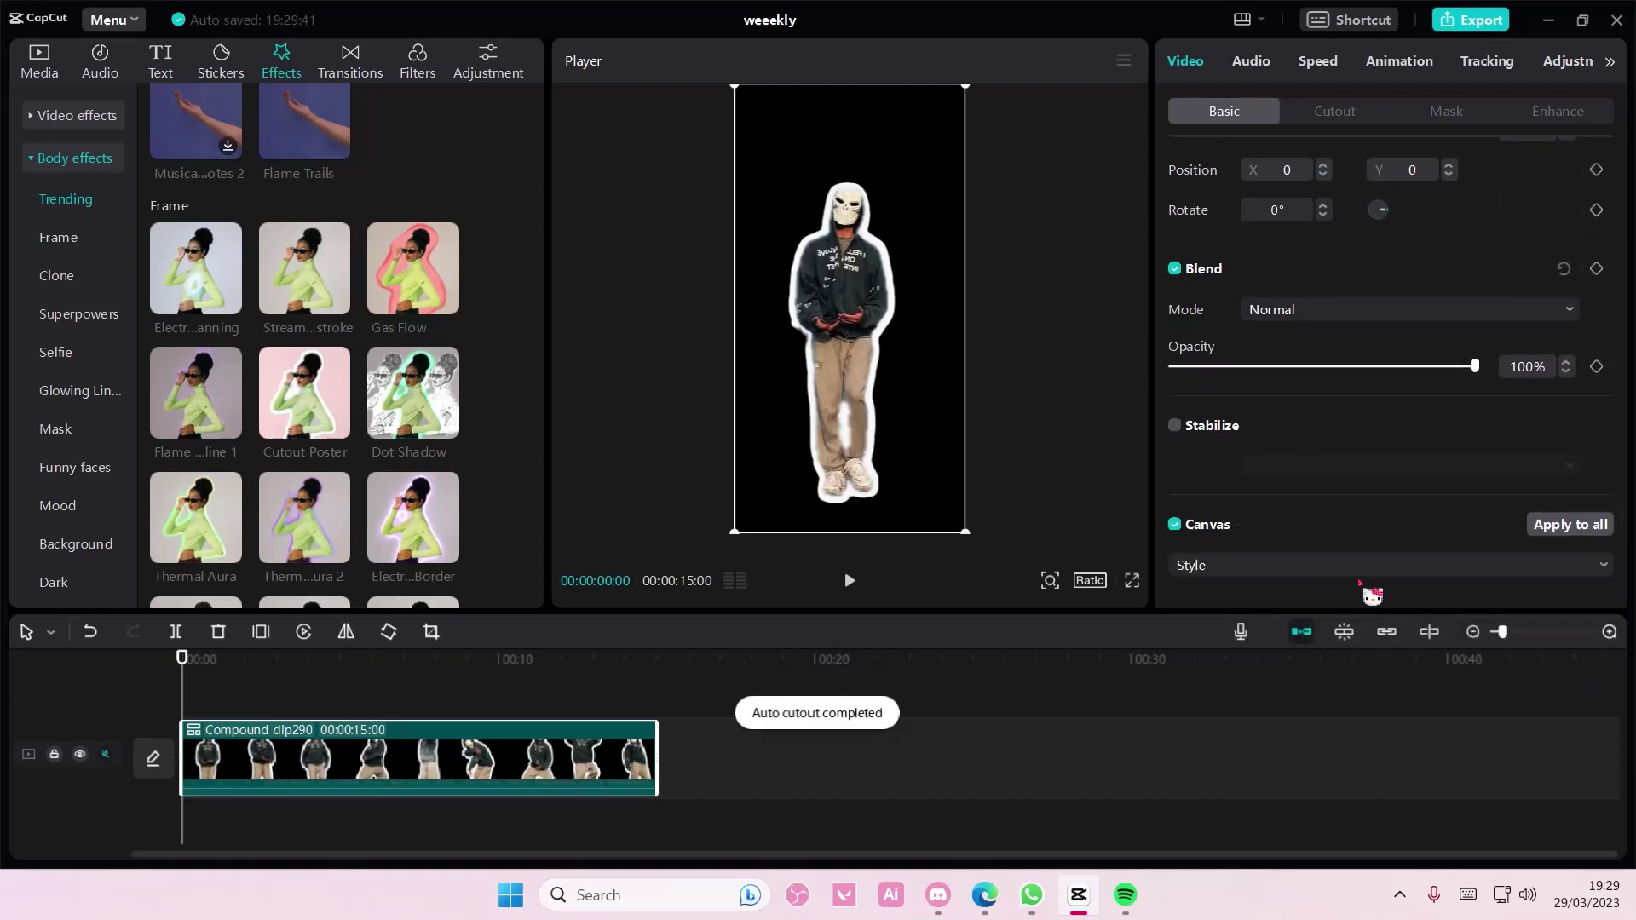
scroll(1372, 595, "down", 2)
scroll(1381, 597, "down", 2)
scroll(1393, 598, "down", 2)
scroll(1407, 601, "down", 2)
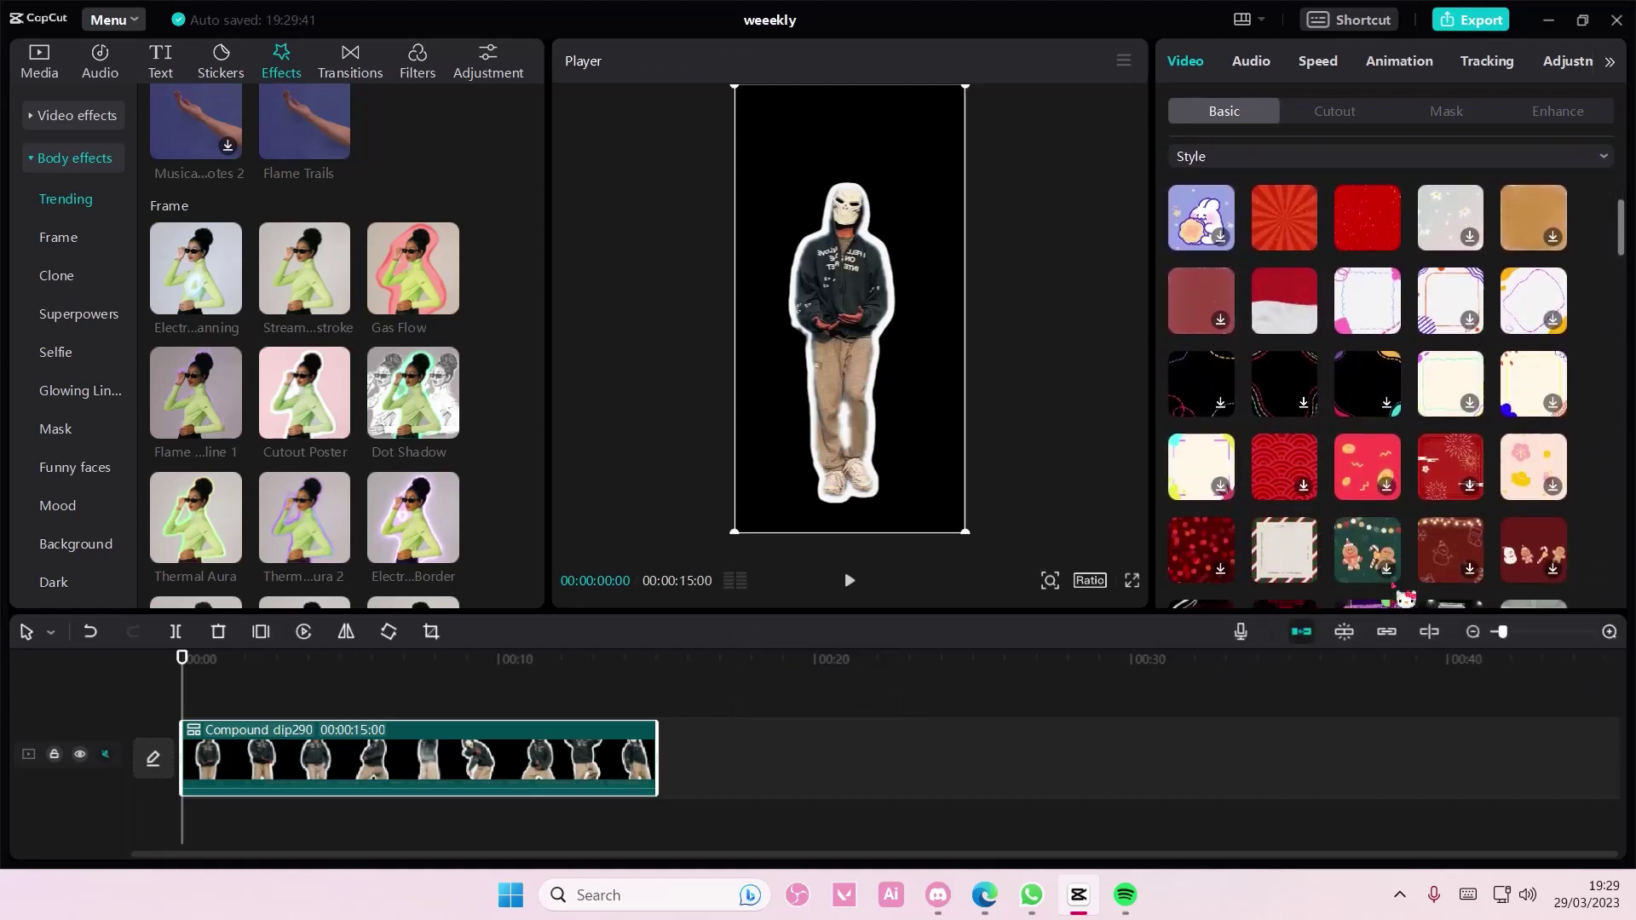
scroll(1407, 599, "down", 2)
scroll(1407, 599, "down", 2)
scroll(1405, 597, "down", 2)
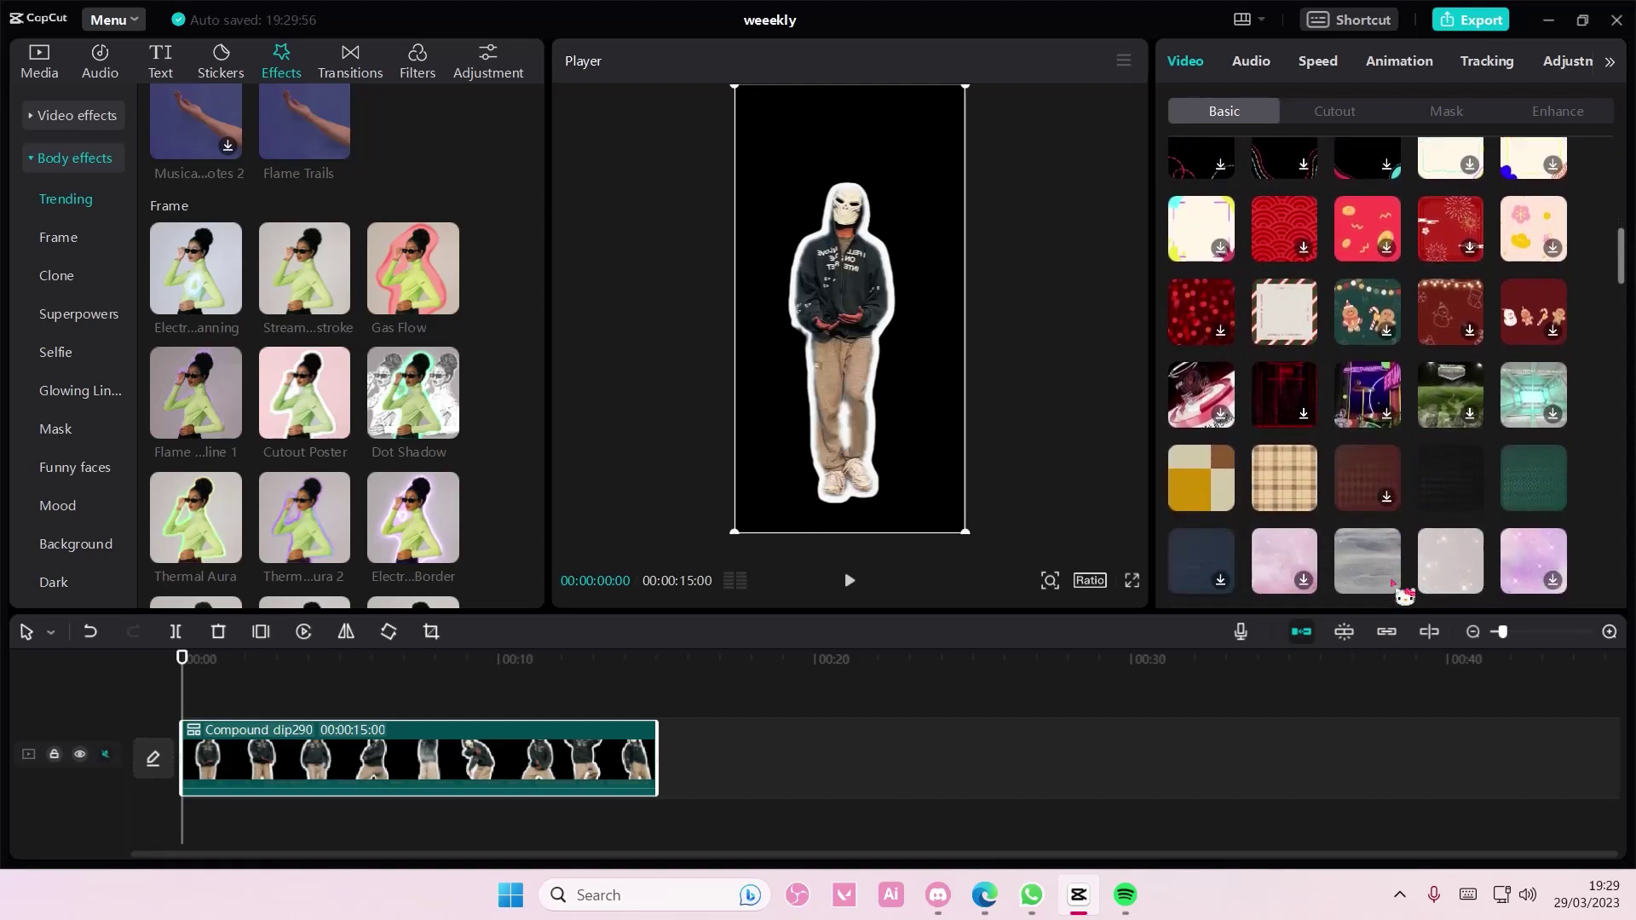
scroll(1399, 592, "down", 2)
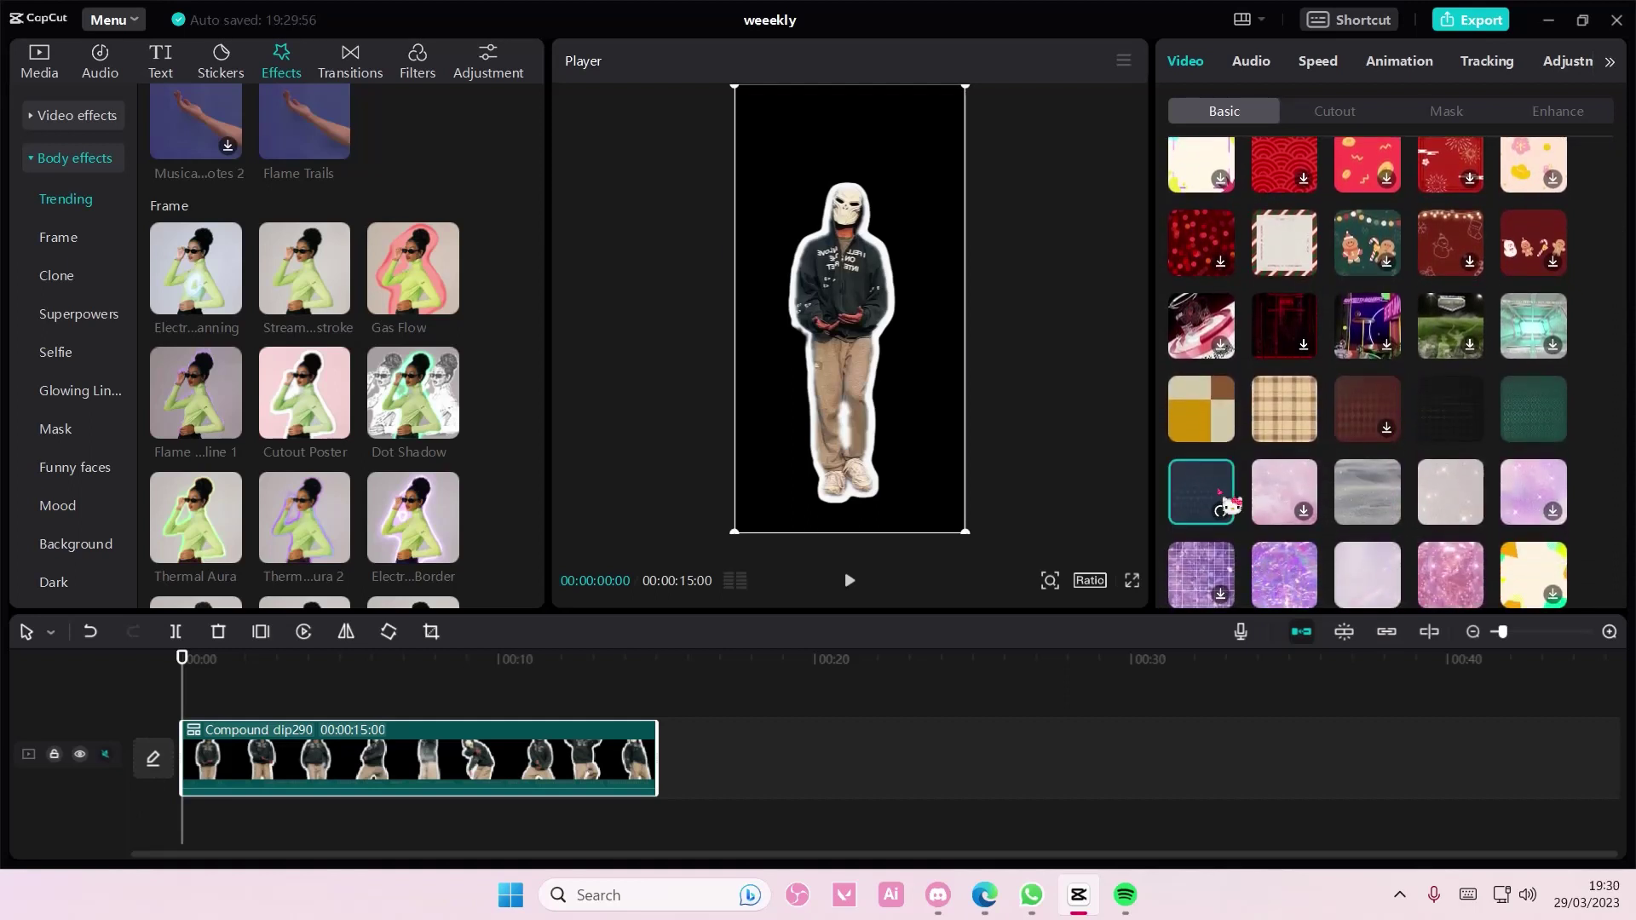
scroll(1260, 512, "down", 2)
scroll(1310, 519, "down", 2)
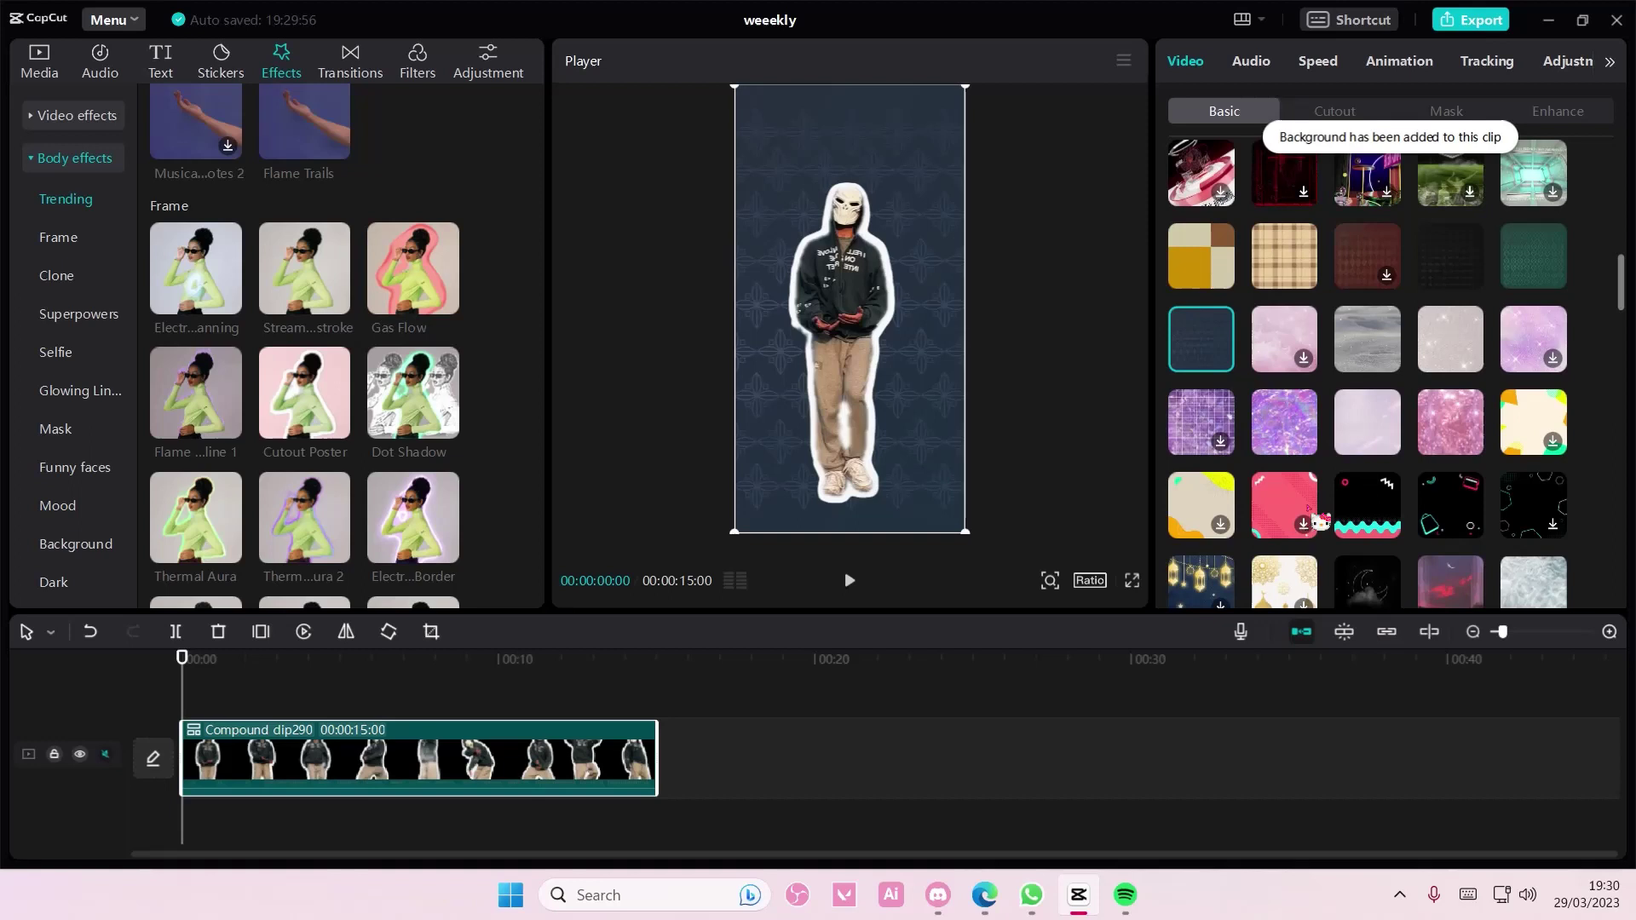
left_click(1515, 511)
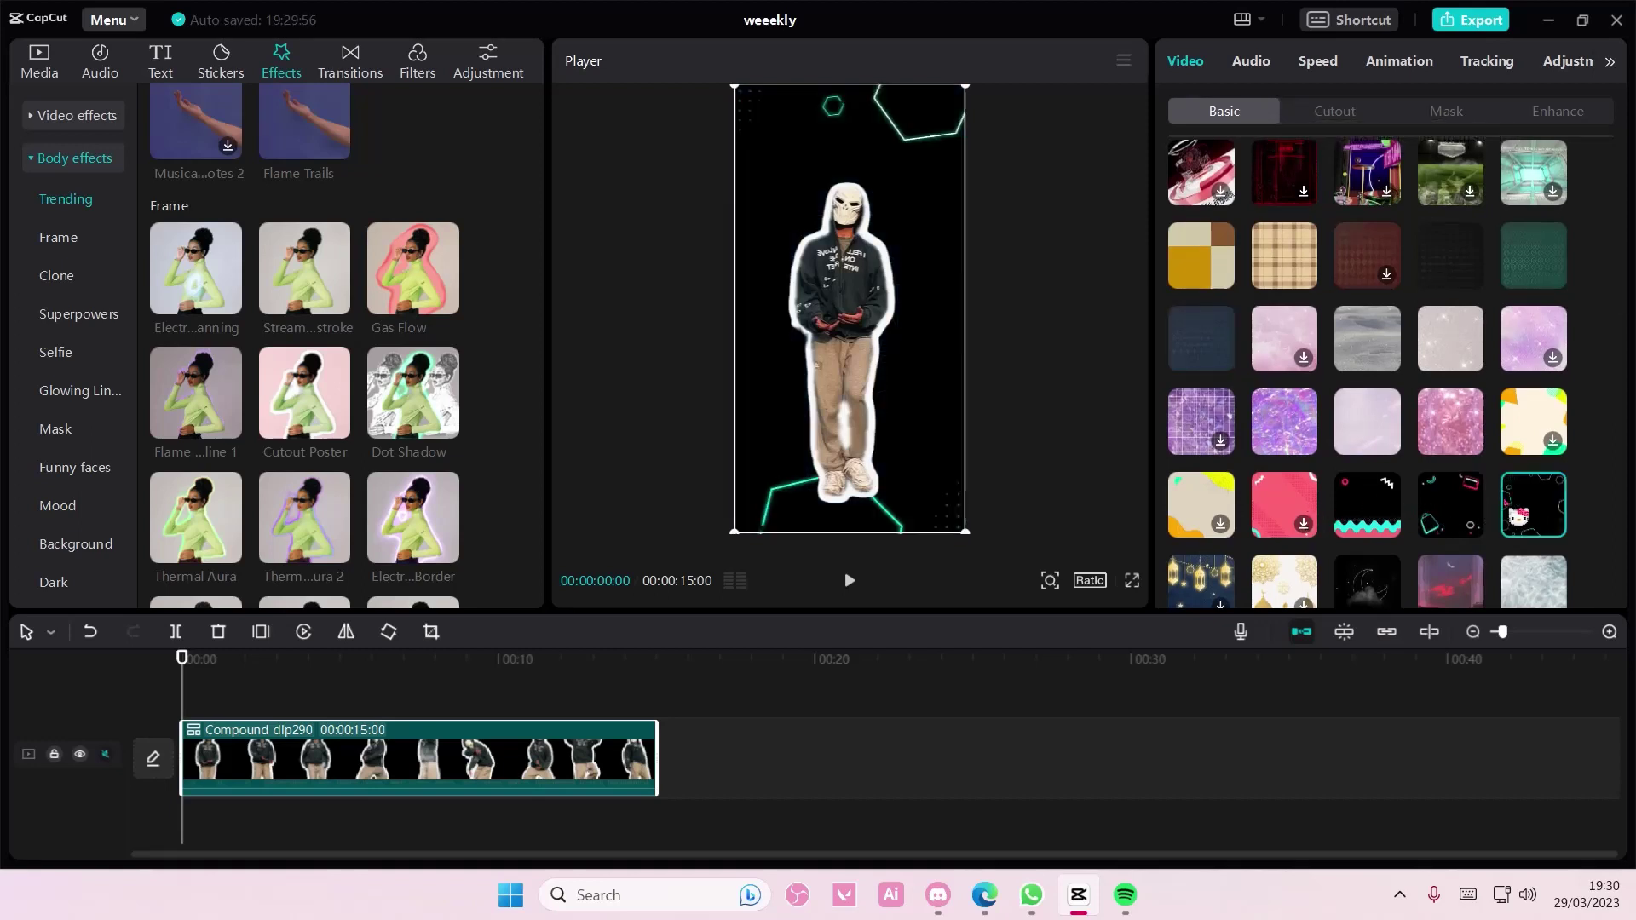
scroll(1483, 514, "down", 1)
left_click(1540, 512)
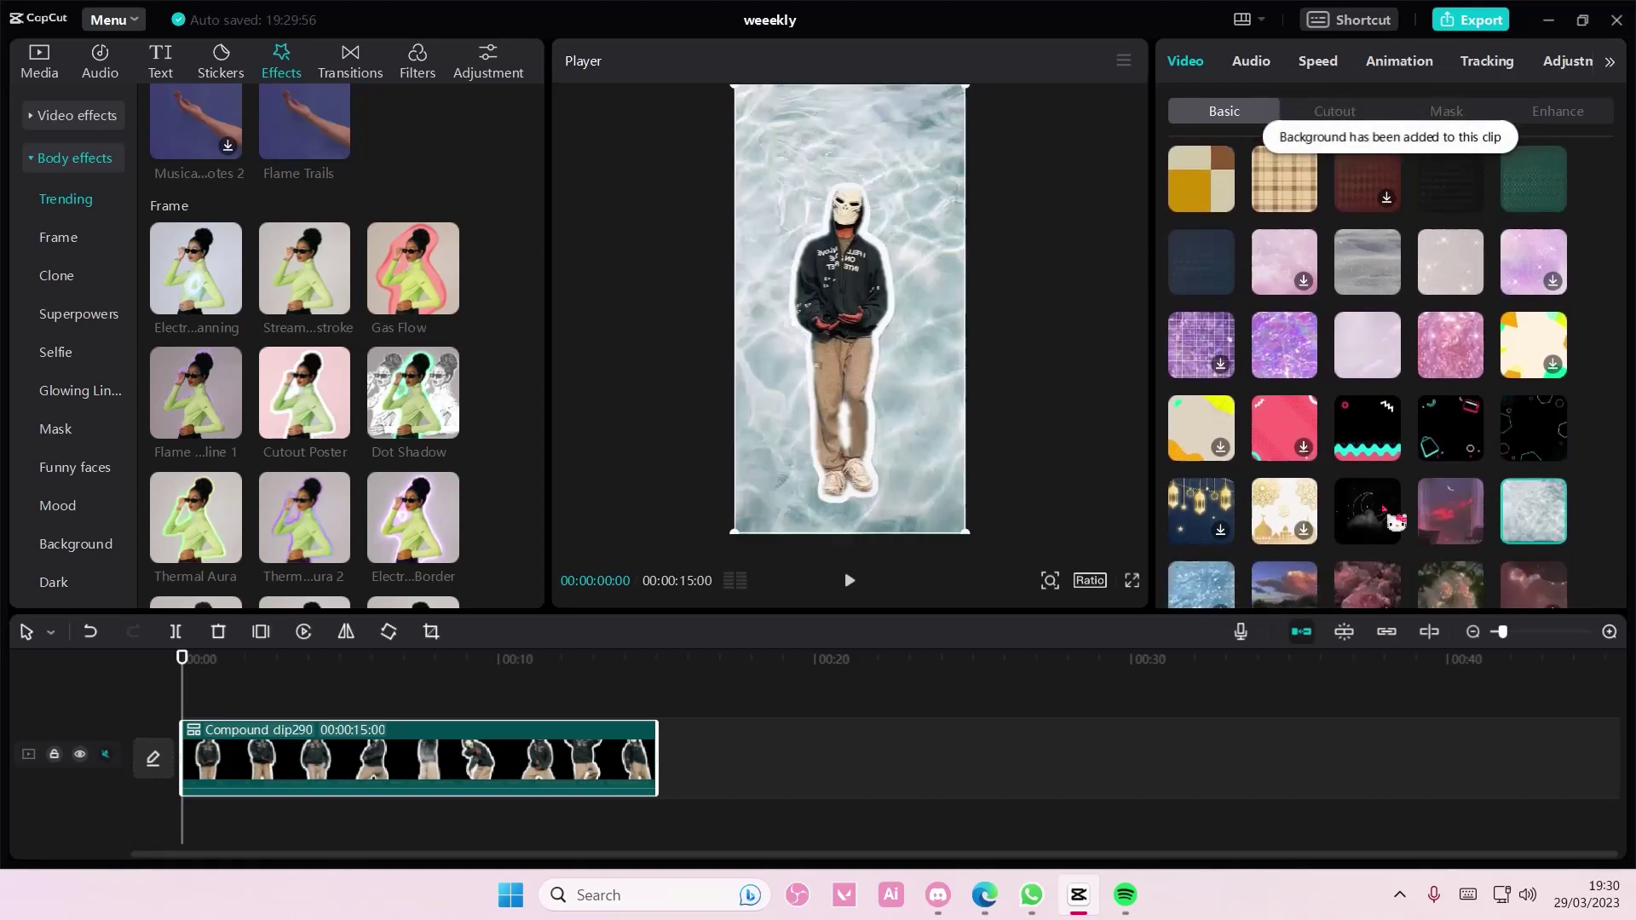
scroll(1365, 518, "down", 1)
scroll(1448, 537, "down", 1)
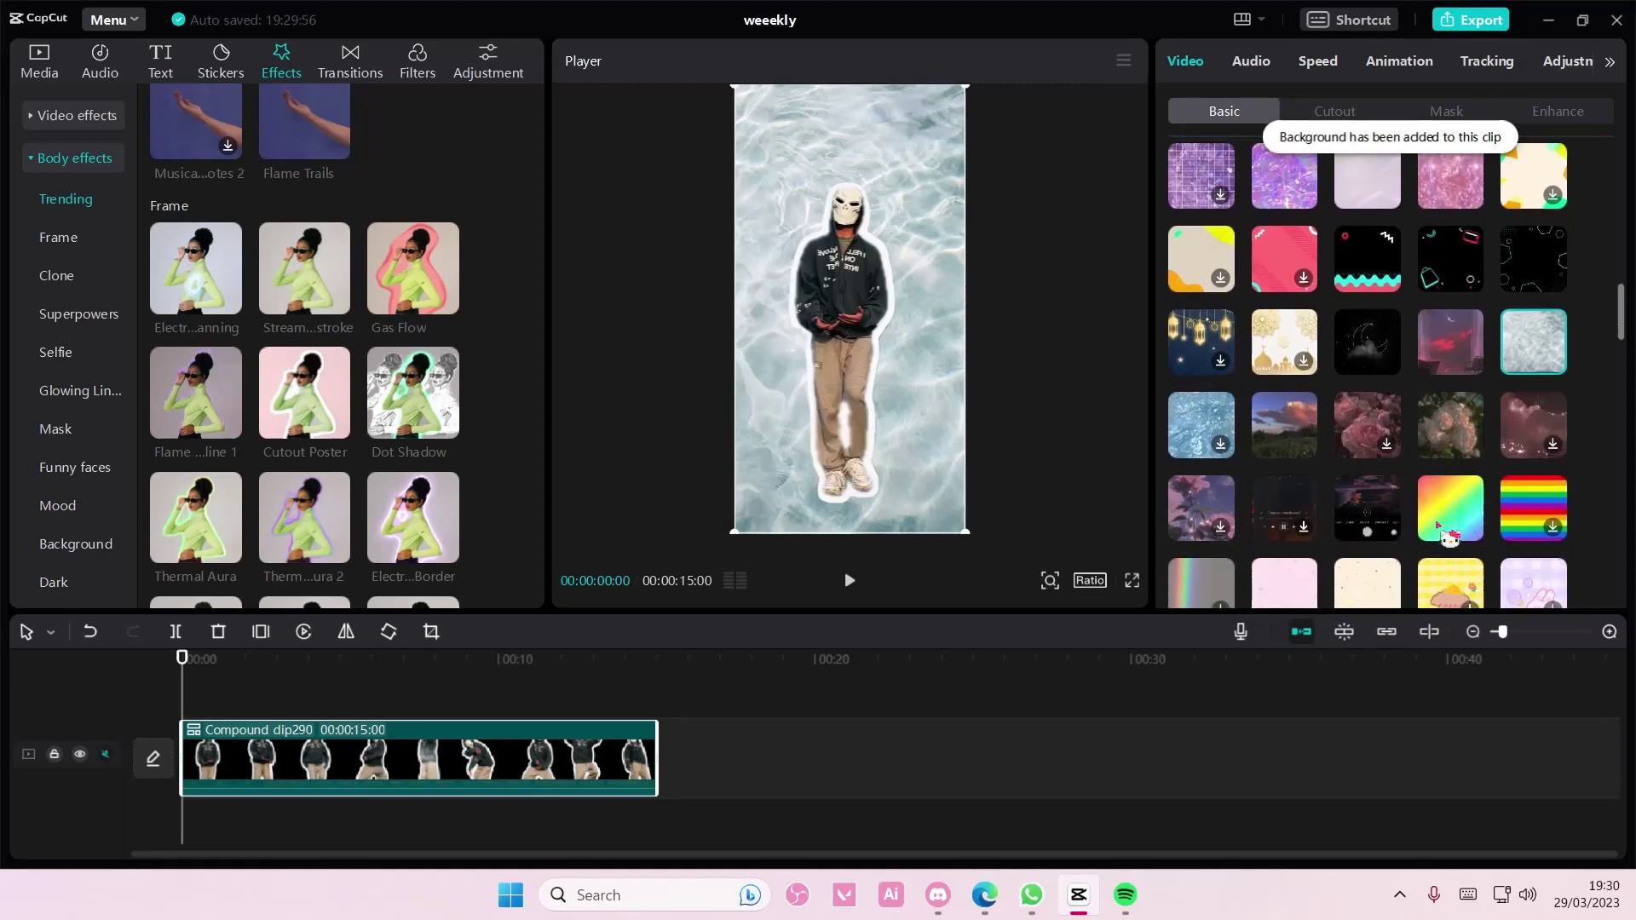
scroll(1448, 537, "down", 1)
scroll(1449, 537, "down", 1)
scroll(1369, 371, "down", 1)
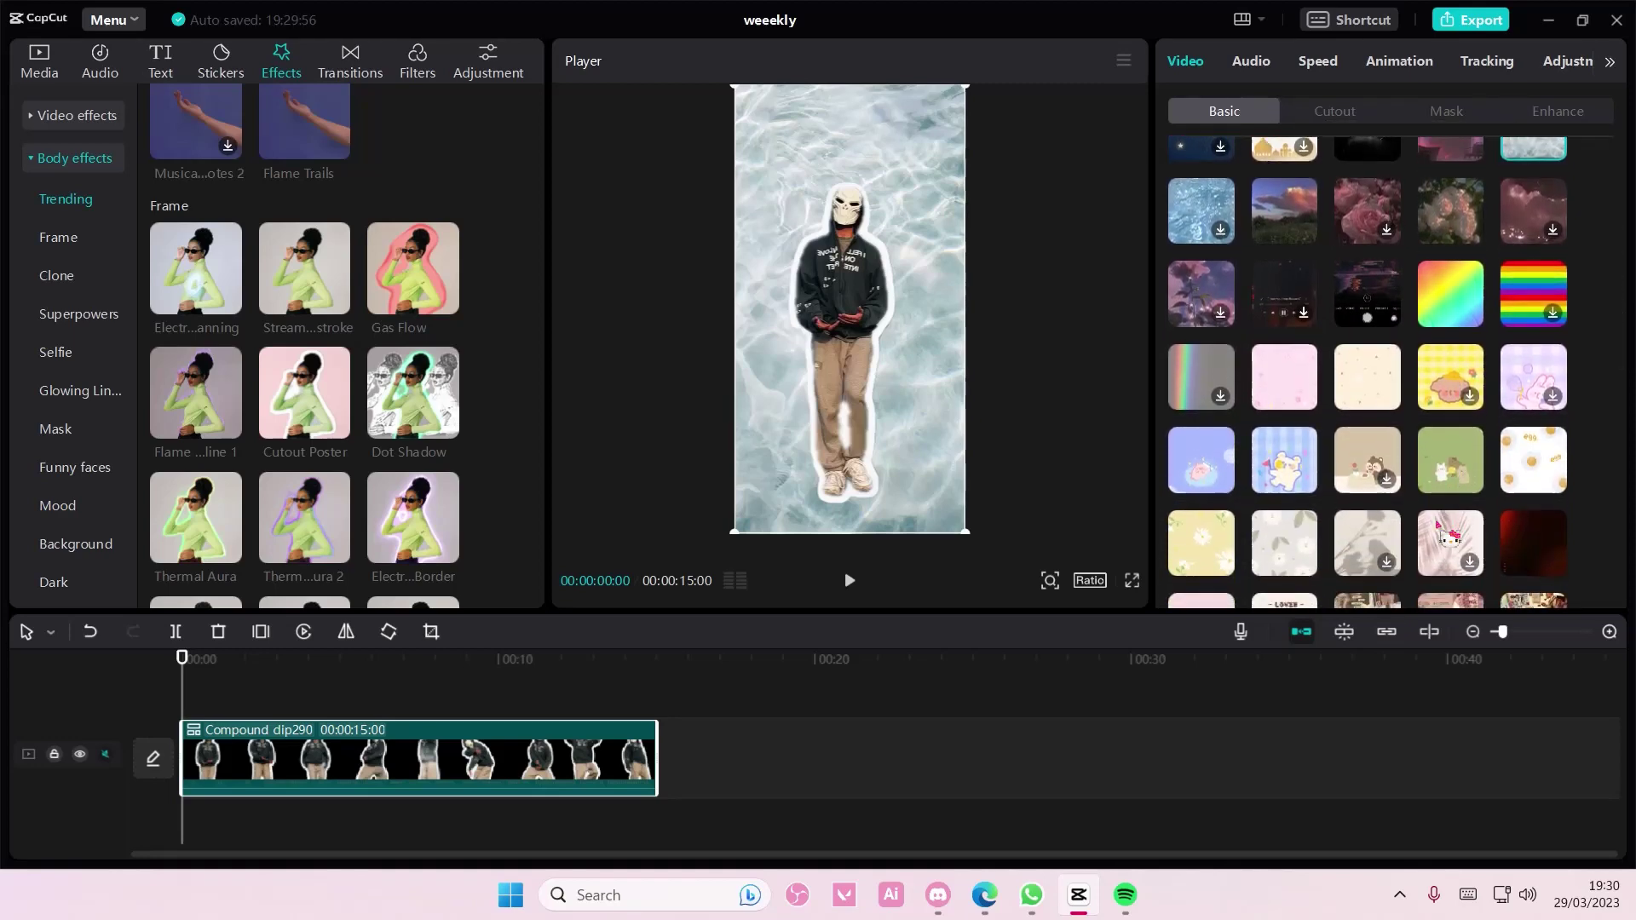
- Try pink palm leaves and red gradient, then apply the dark-blue planets-and-stars background and preview playback
left_click(1450, 543)
left_click(1533, 543)
scroll(1393, 371, "down", 1)
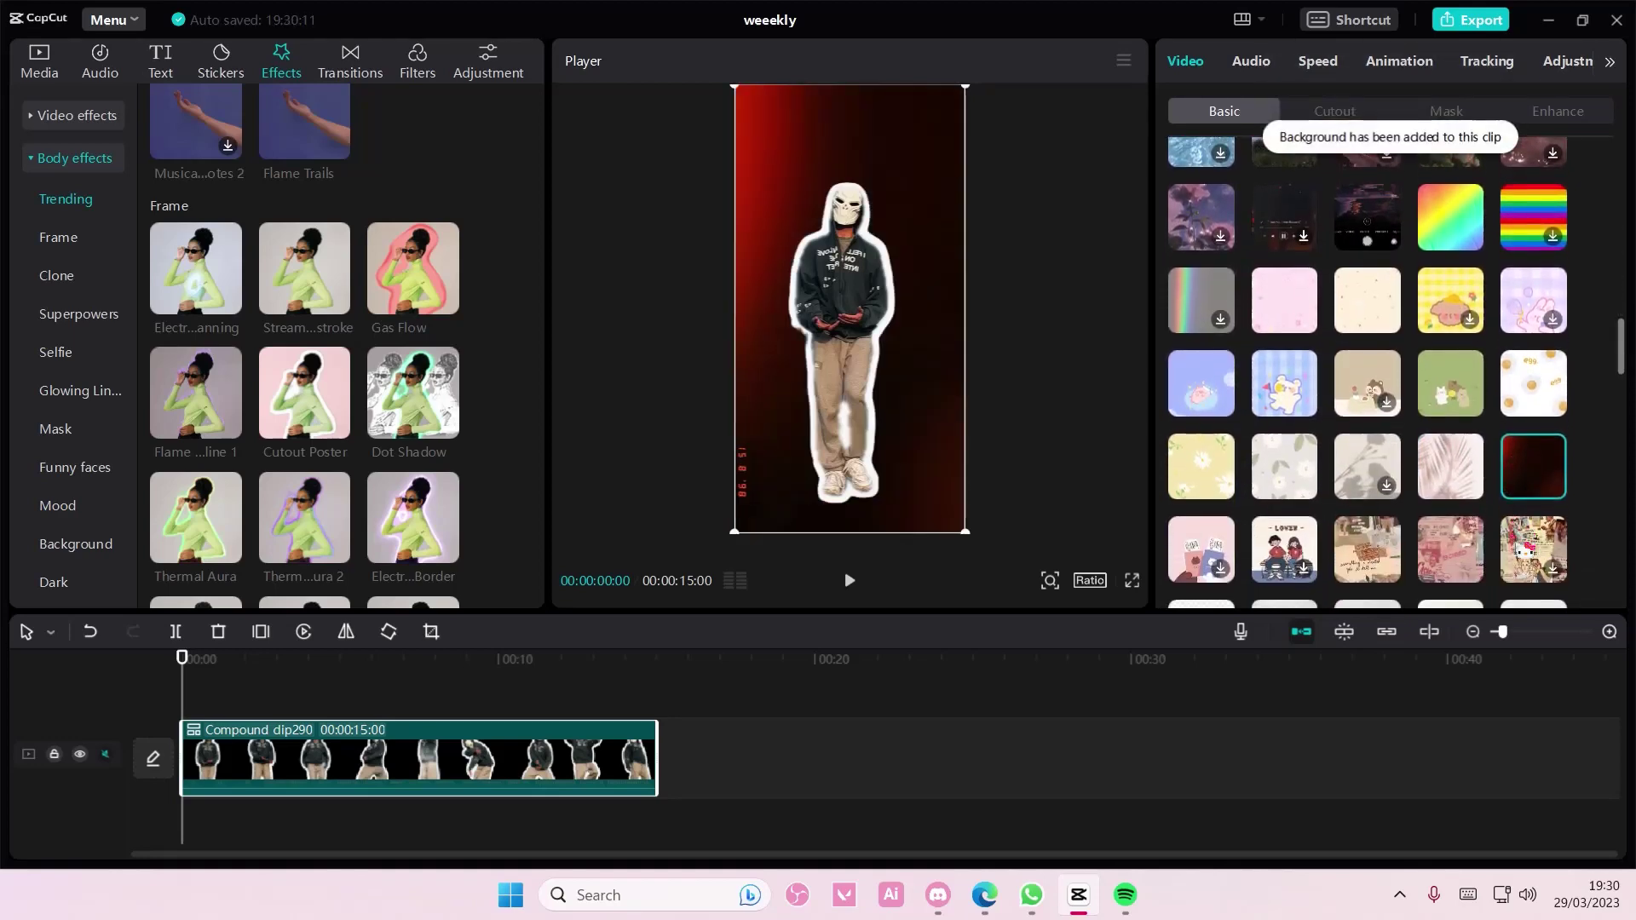
scroll(1367, 371, "down", 1)
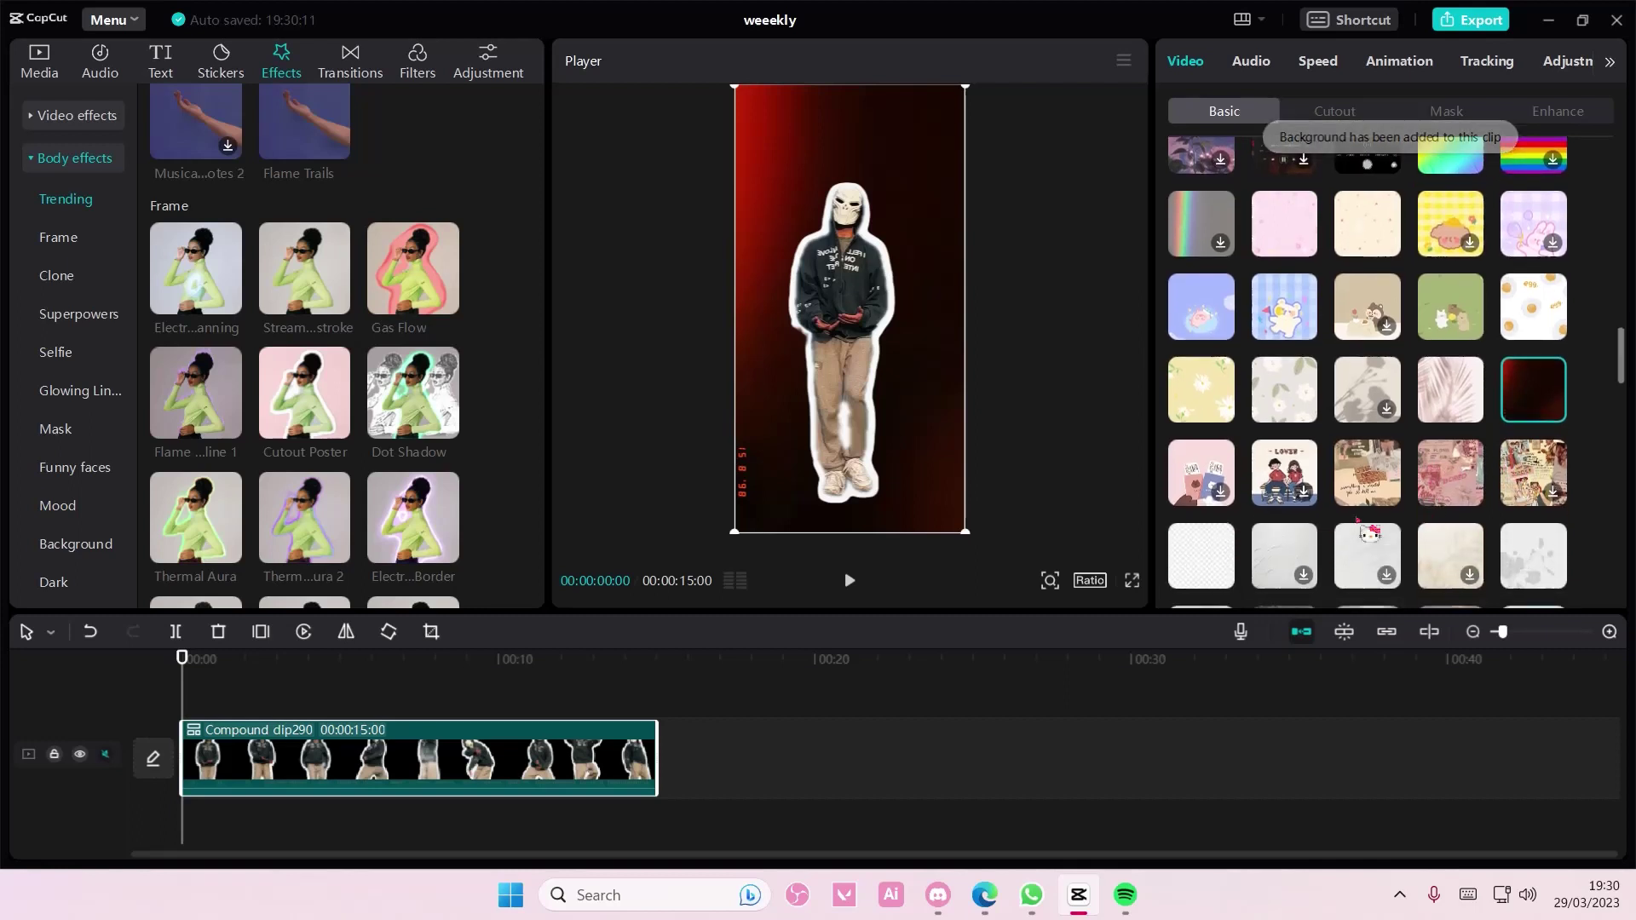
scroll(1369, 370, "down", 1)
scroll(1367, 518, "down", 3)
scroll(1367, 518, "down", 3)
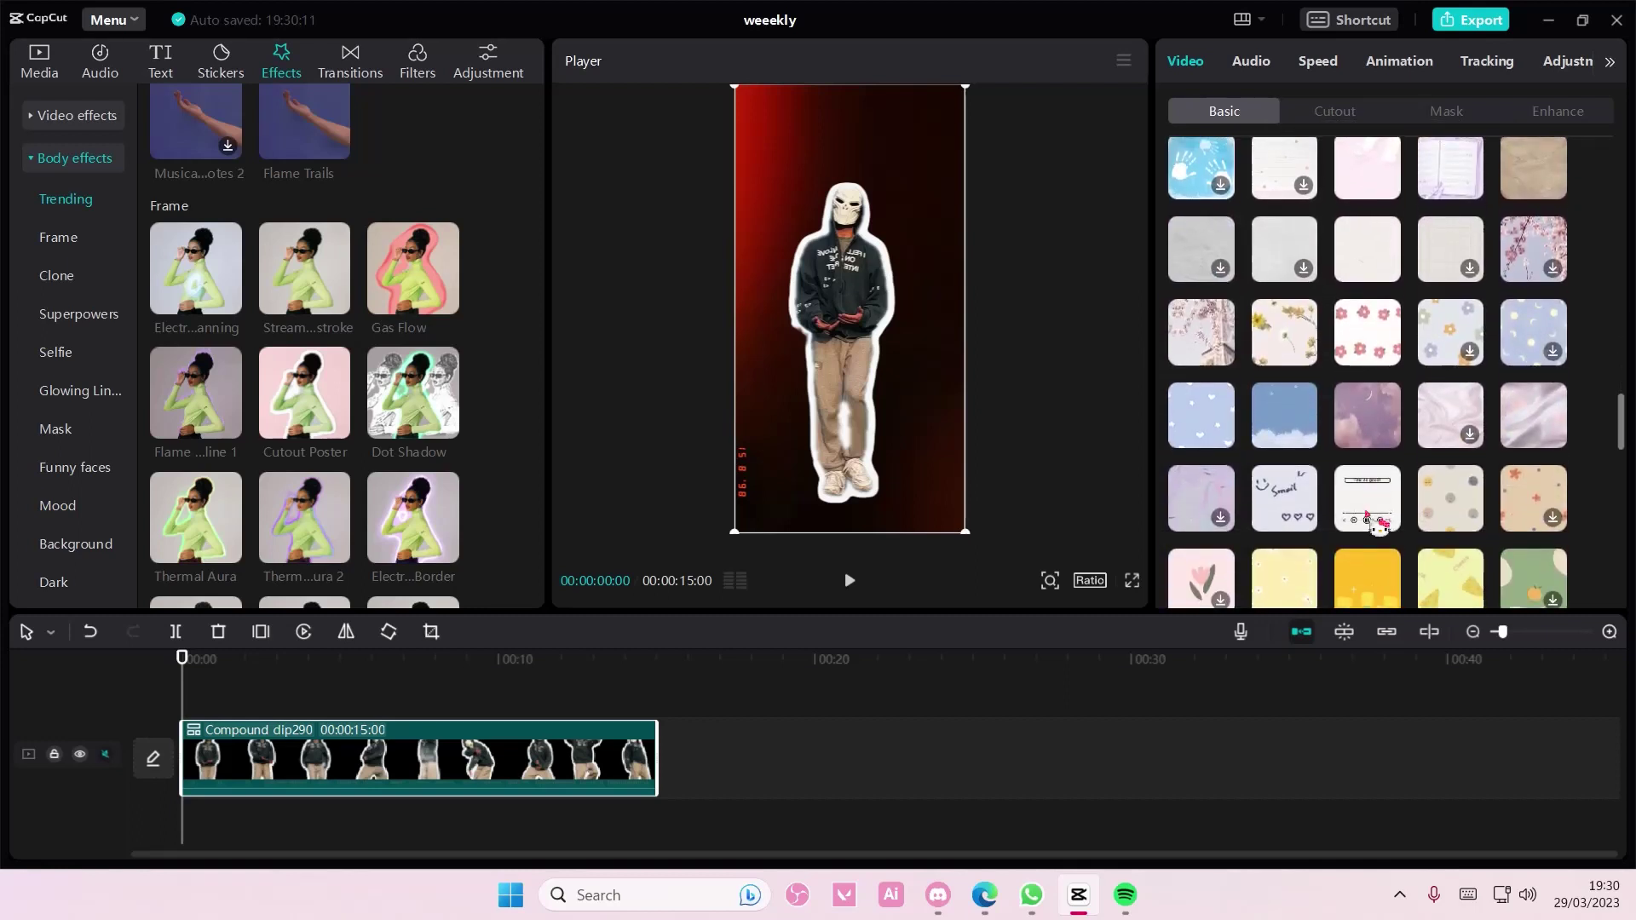
scroll(1373, 522, "down", 3)
scroll(1374, 522, "down", 3)
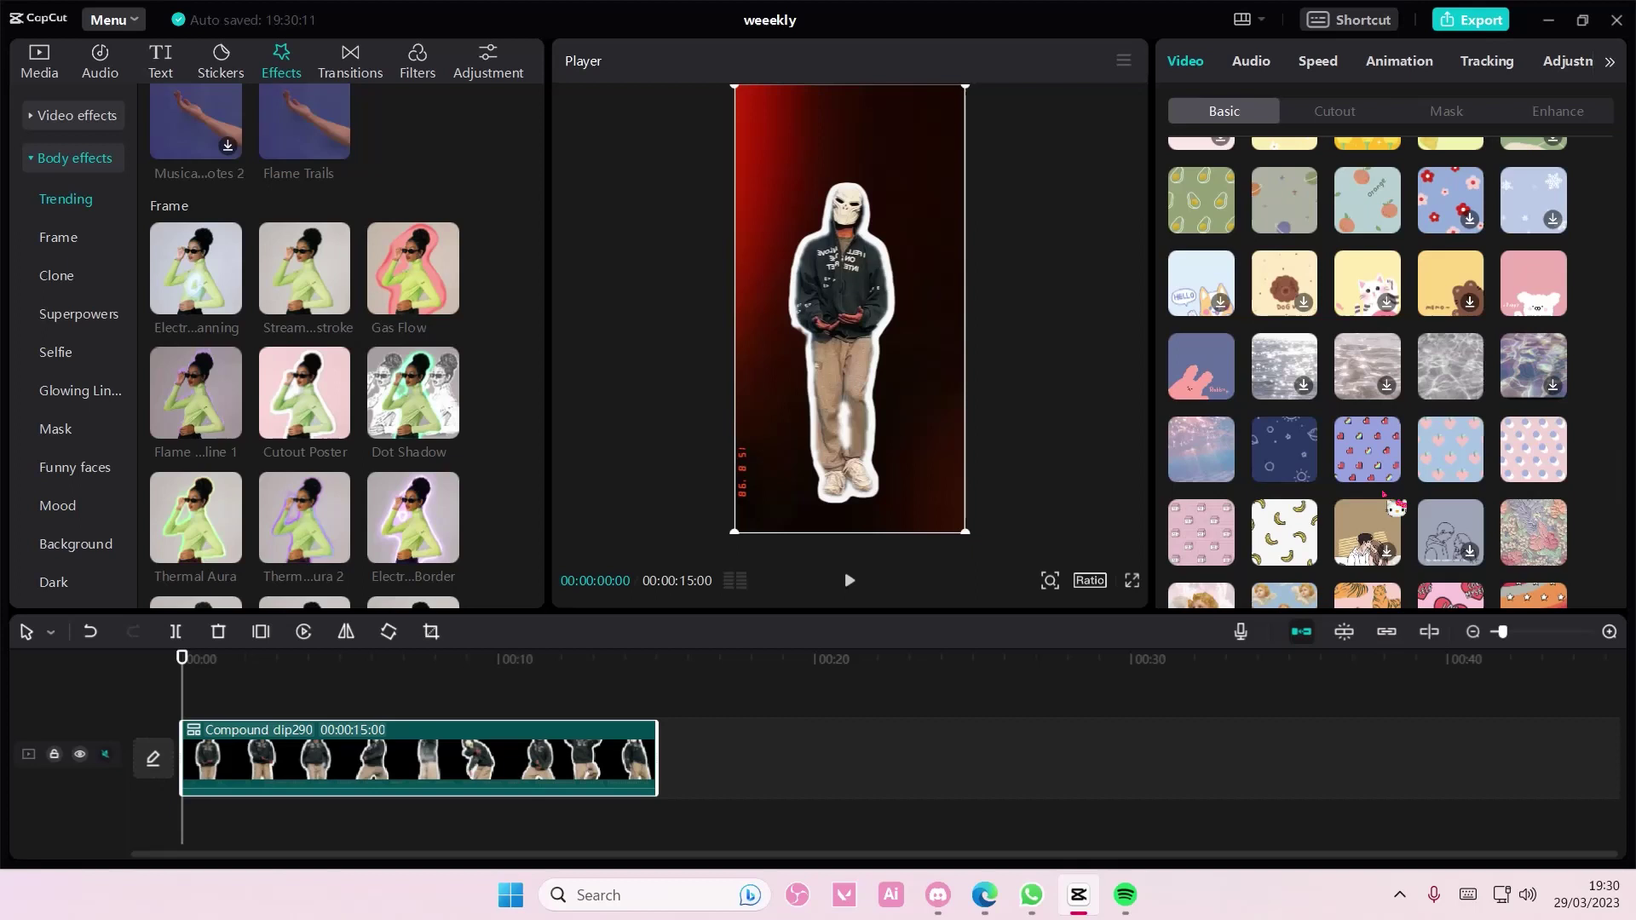
left_click(1282, 469)
key("space")
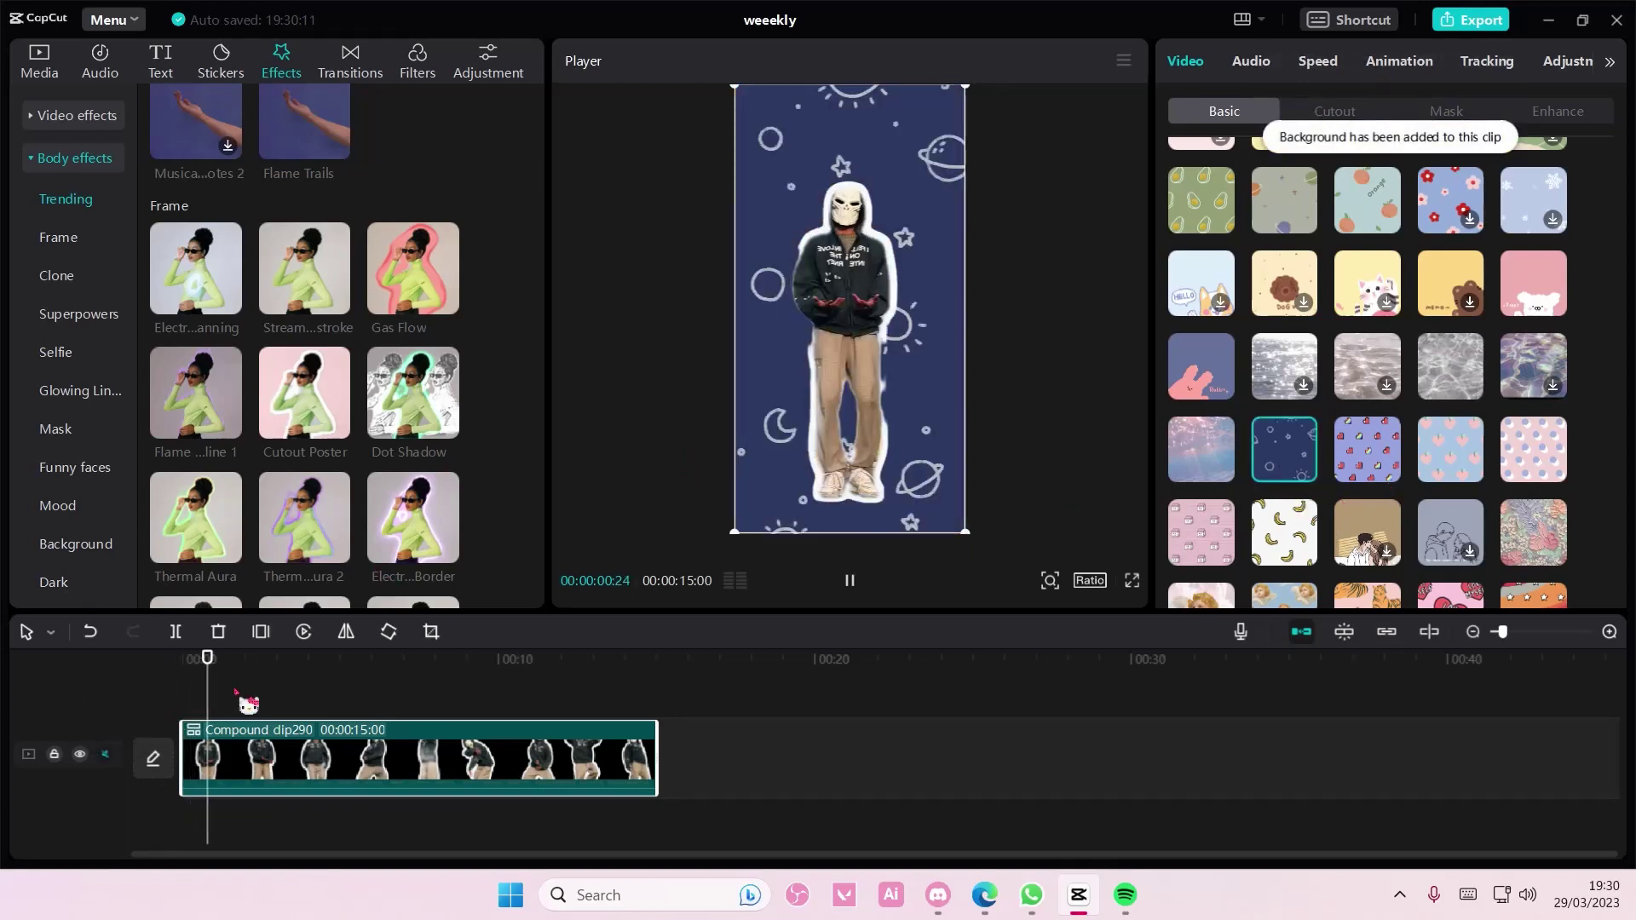
key("space")
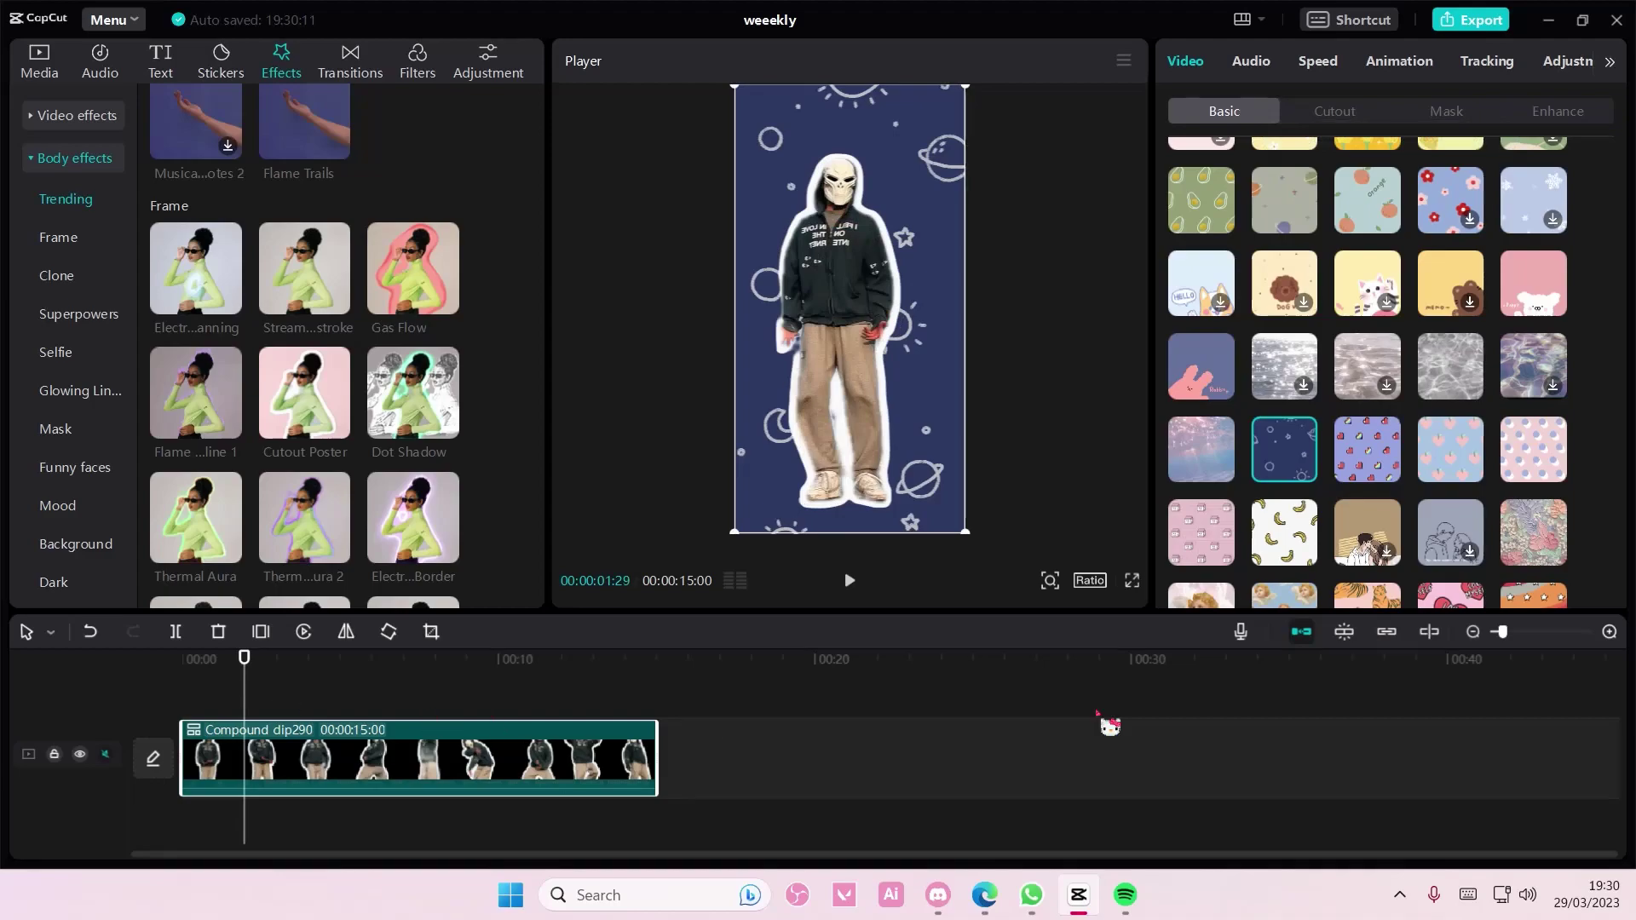